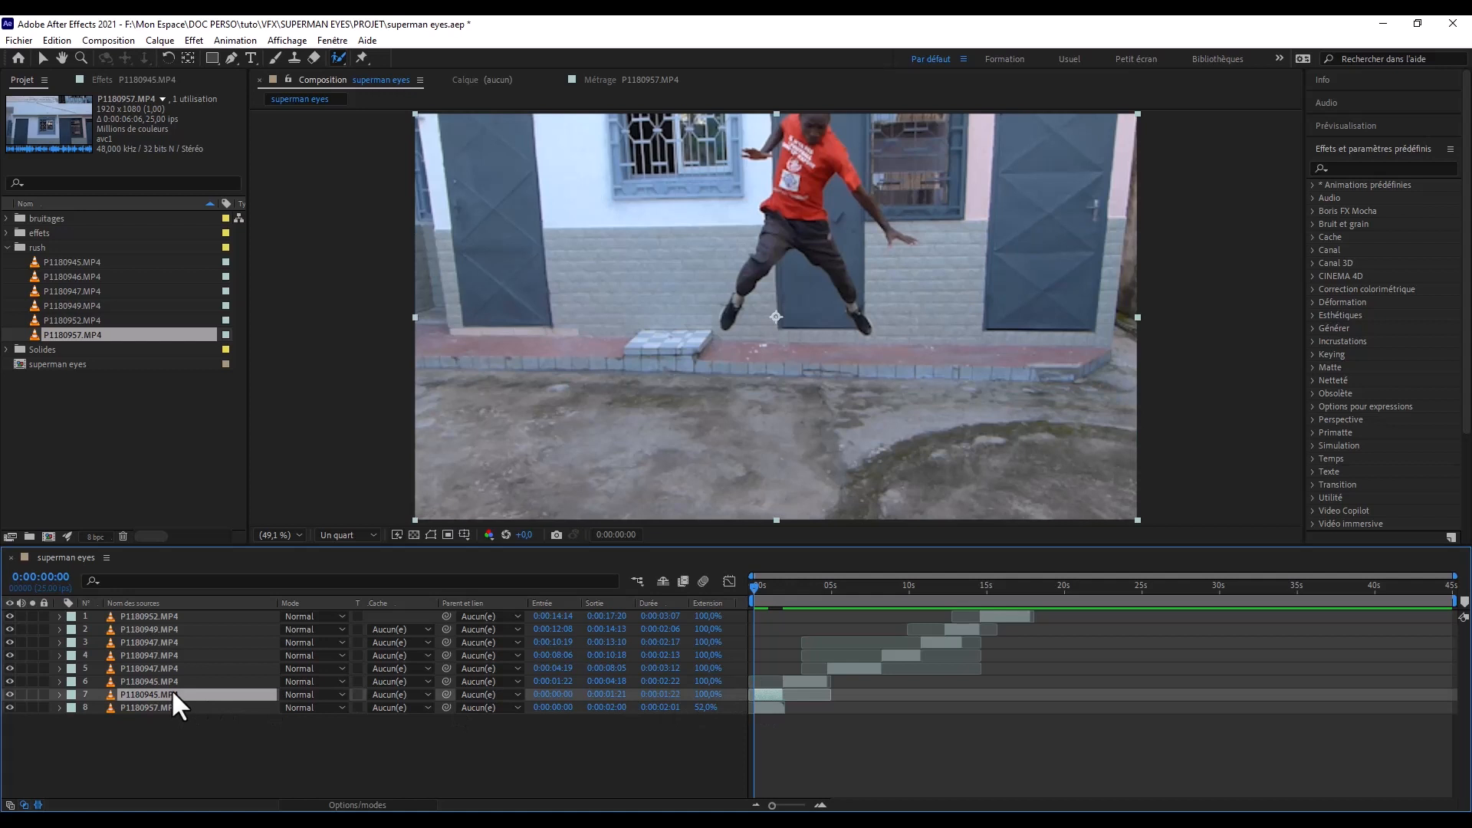
- Open layer 7, P1180945.MP4, for rotoscoping and mark the jumping man as foreground with the Roto Brush from foot to head
{"action": "key", "text": "v"}
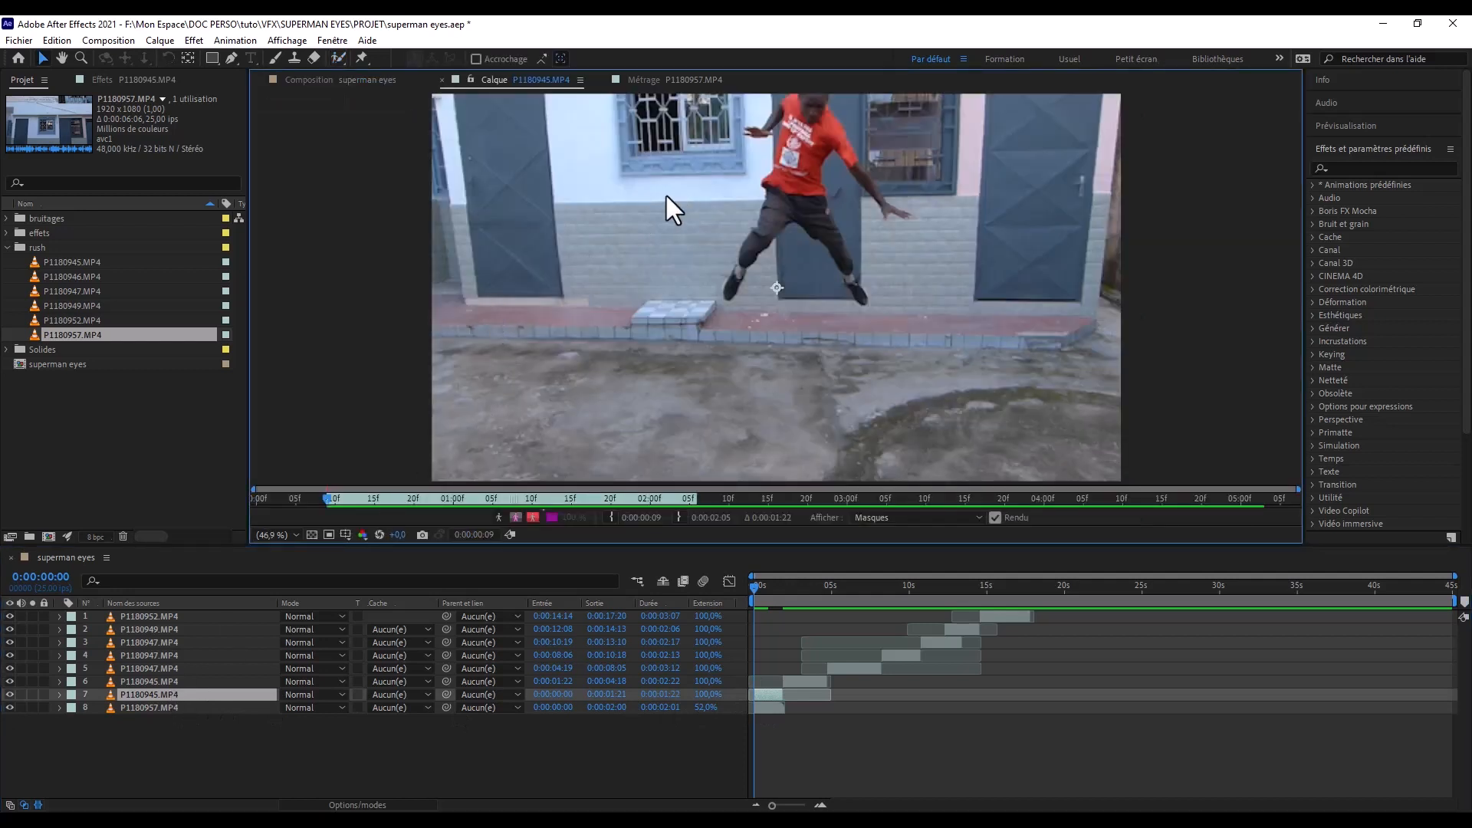
{"action": "left_click", "coordinate": [338, 58]}
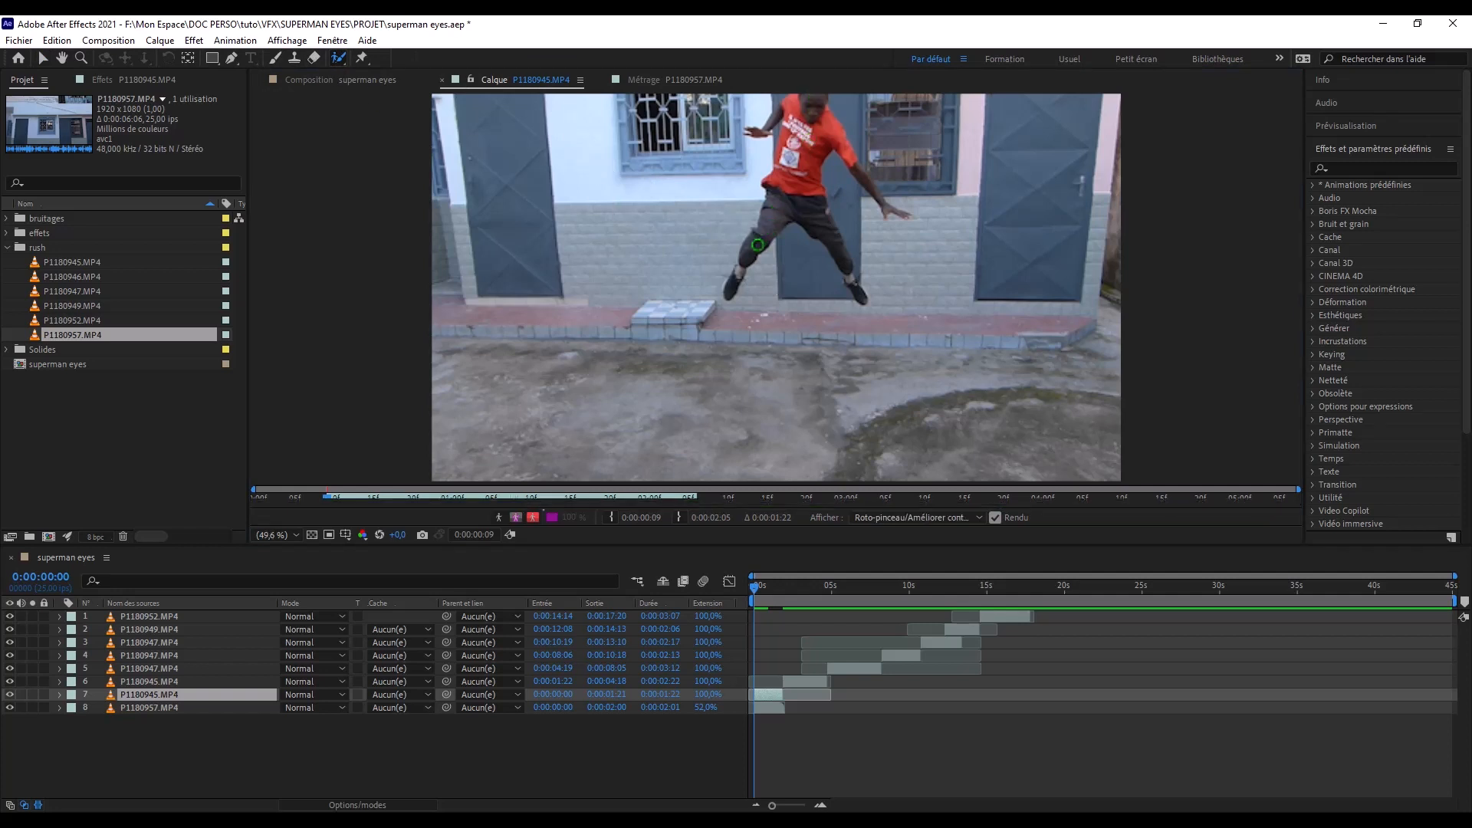
{"action": "left_click_drag", "start_coordinate": [748, 257], "coordinate": [810, 96]}
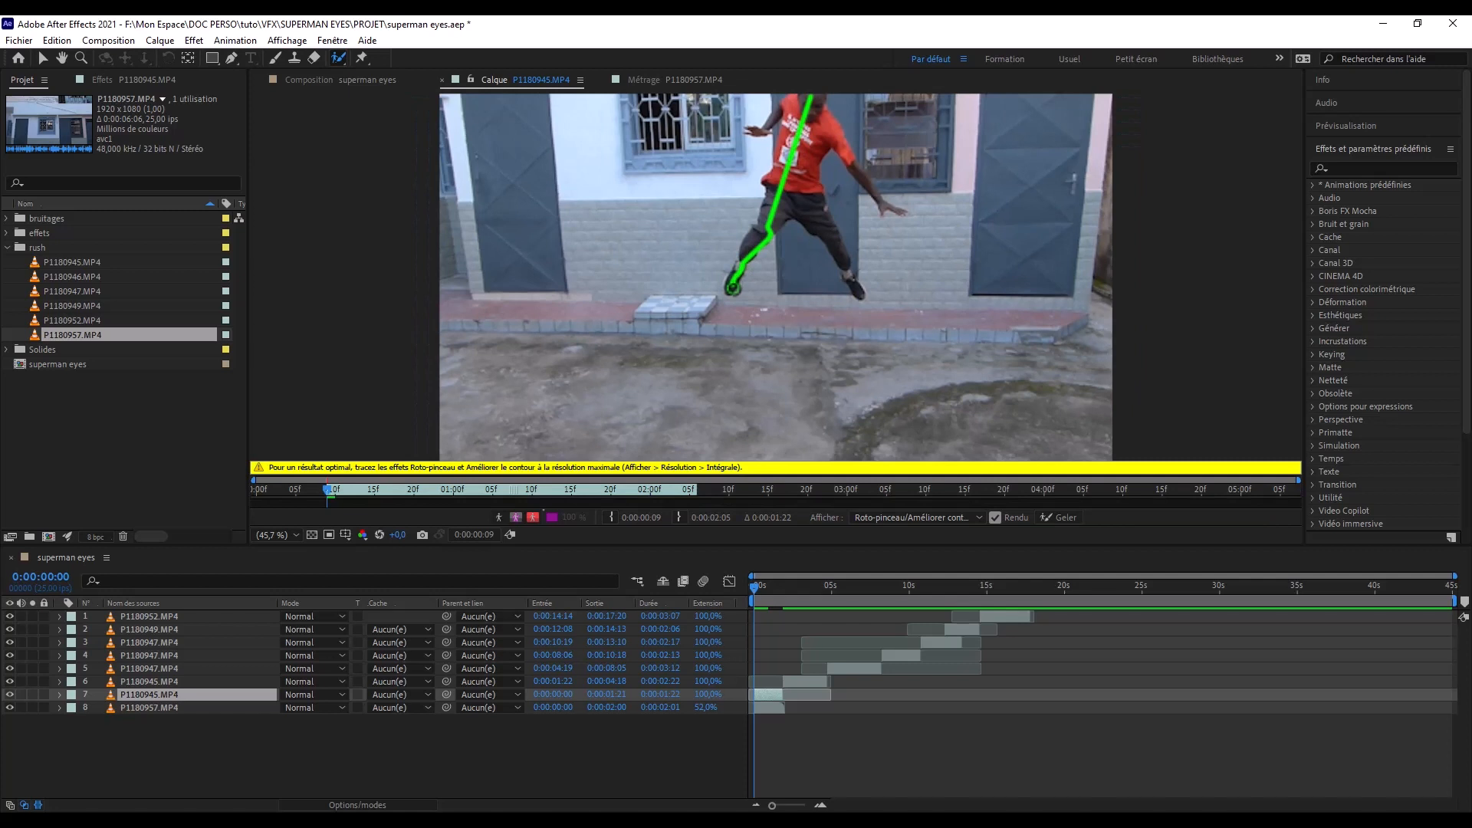
{"action": "mouse_move", "coordinate": [810, 98]}
{"action": "left_mouse_down"}
{"action": "mouse_move", "coordinate": [790, 196]}
{"action": "mouse_move", "coordinate": [736, 280]}
{"action": "mouse_move", "coordinate": [855, 279]}
{"action": "mouse_move", "coordinate": [831, 143]}
{"action": "mouse_move", "coordinate": [878, 198]}
{"action": "mouse_move", "coordinate": [814, 110]}
{"action": "mouse_move", "coordinate": [764, 145]}
{"action": "left_mouse_up"}
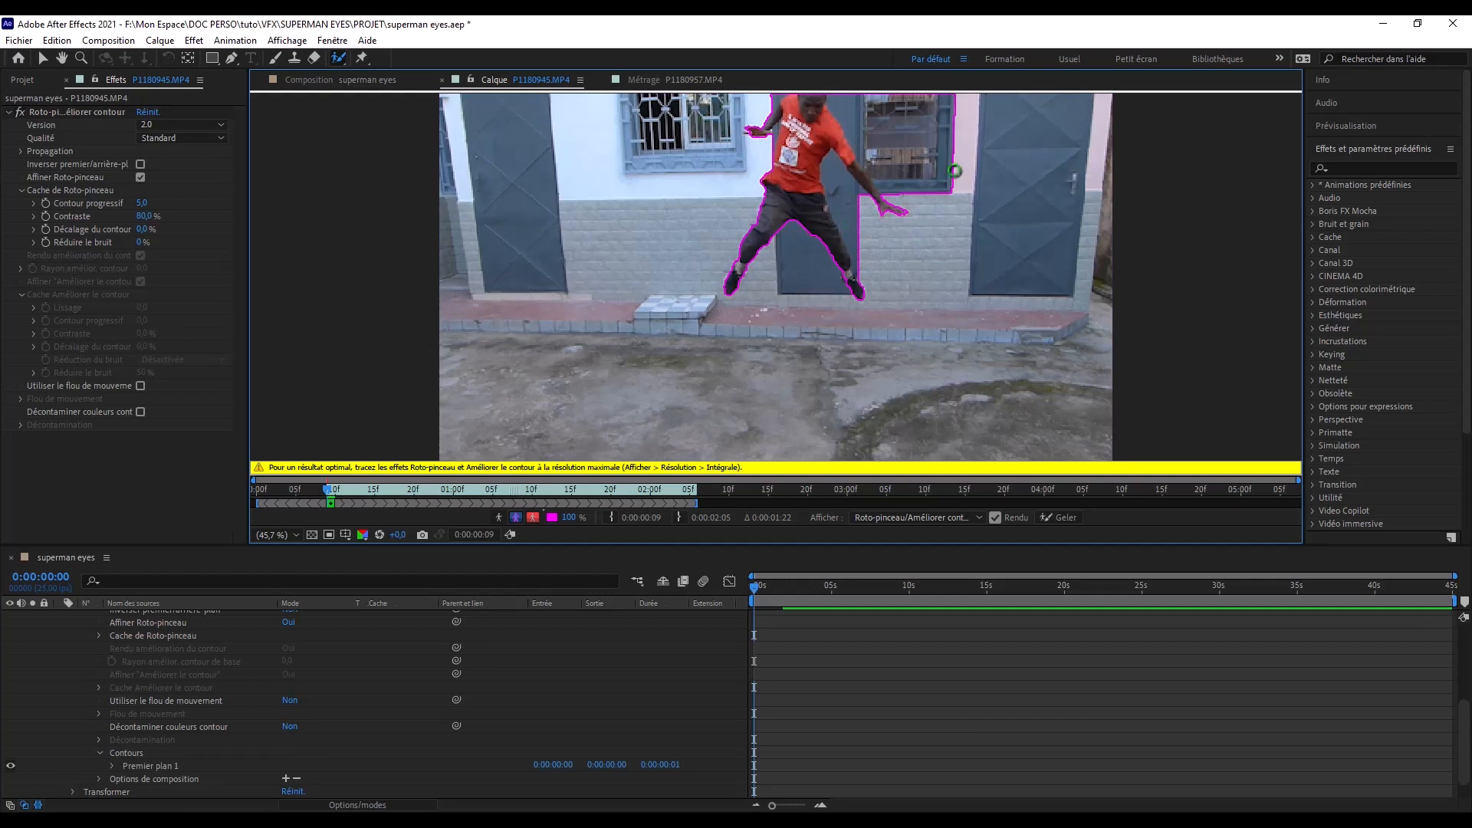
- Exclude the window, door and wall areas beside the man from the Roto Brush selection
{"action": "scroll", "coordinate": [954, 173], "scroll_direction": "up", "scroll_amount": 2}
{"action": "scroll", "coordinate": [920, 165], "scroll_direction": "down", "scroll_amount": 1}
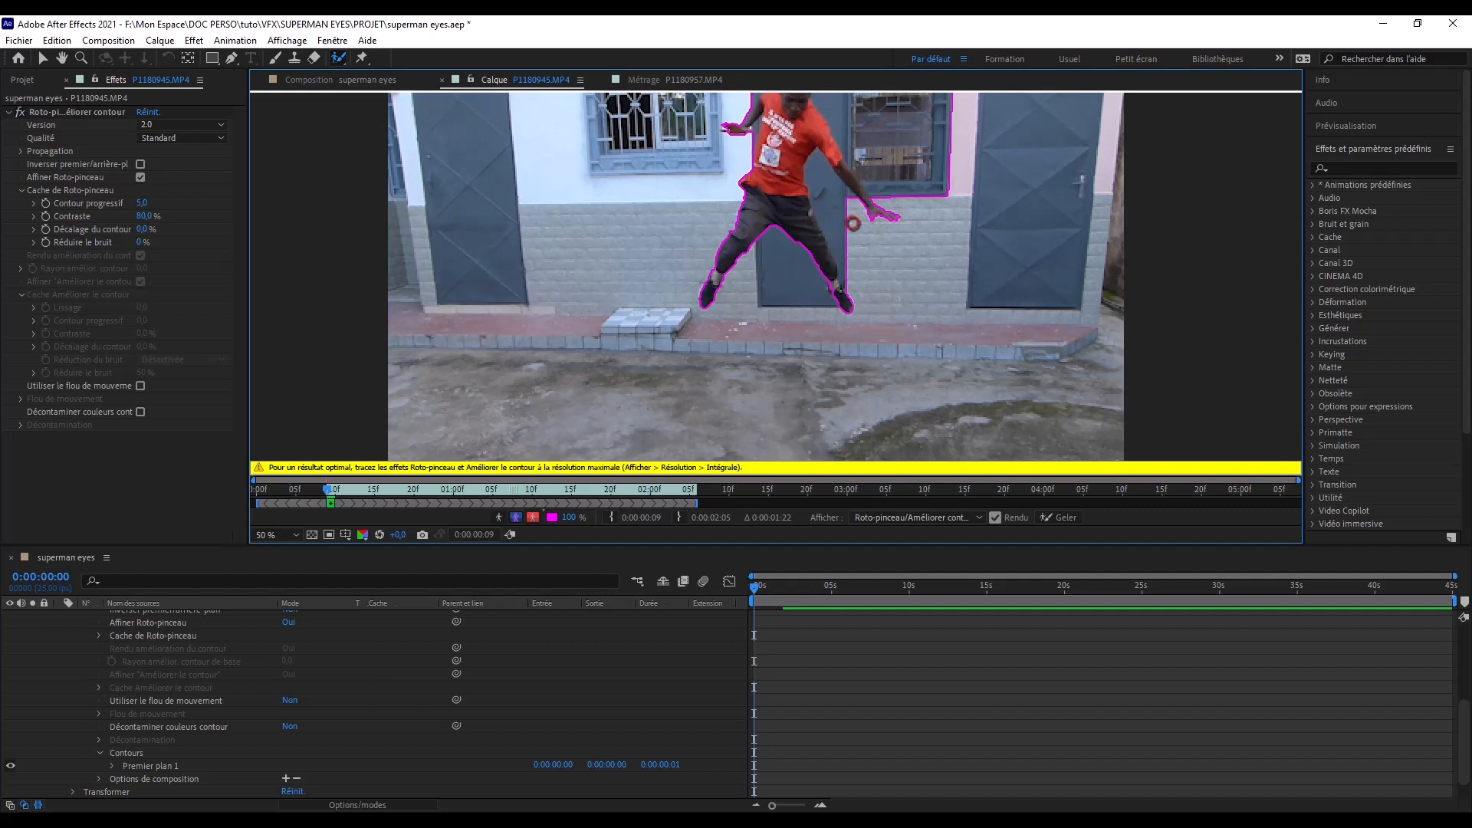
{"action": "mouse_move", "coordinate": [827, 214]}
{"action": "left_mouse_down"}
{"action": "mouse_move", "coordinate": [819, 163]}
{"action": "mouse_move", "coordinate": [851, 218]}
{"action": "left_mouse_up"}
{"action": "left_click_drag", "start_coordinate": [828, 103], "coordinate": [870, 138]}
- Correct the Roto Brush outline closely around the man's torso, arms and legs, removing leftover background
{"action": "scroll", "coordinate": [870, 178], "scroll_direction": "up", "scroll_amount": 4}
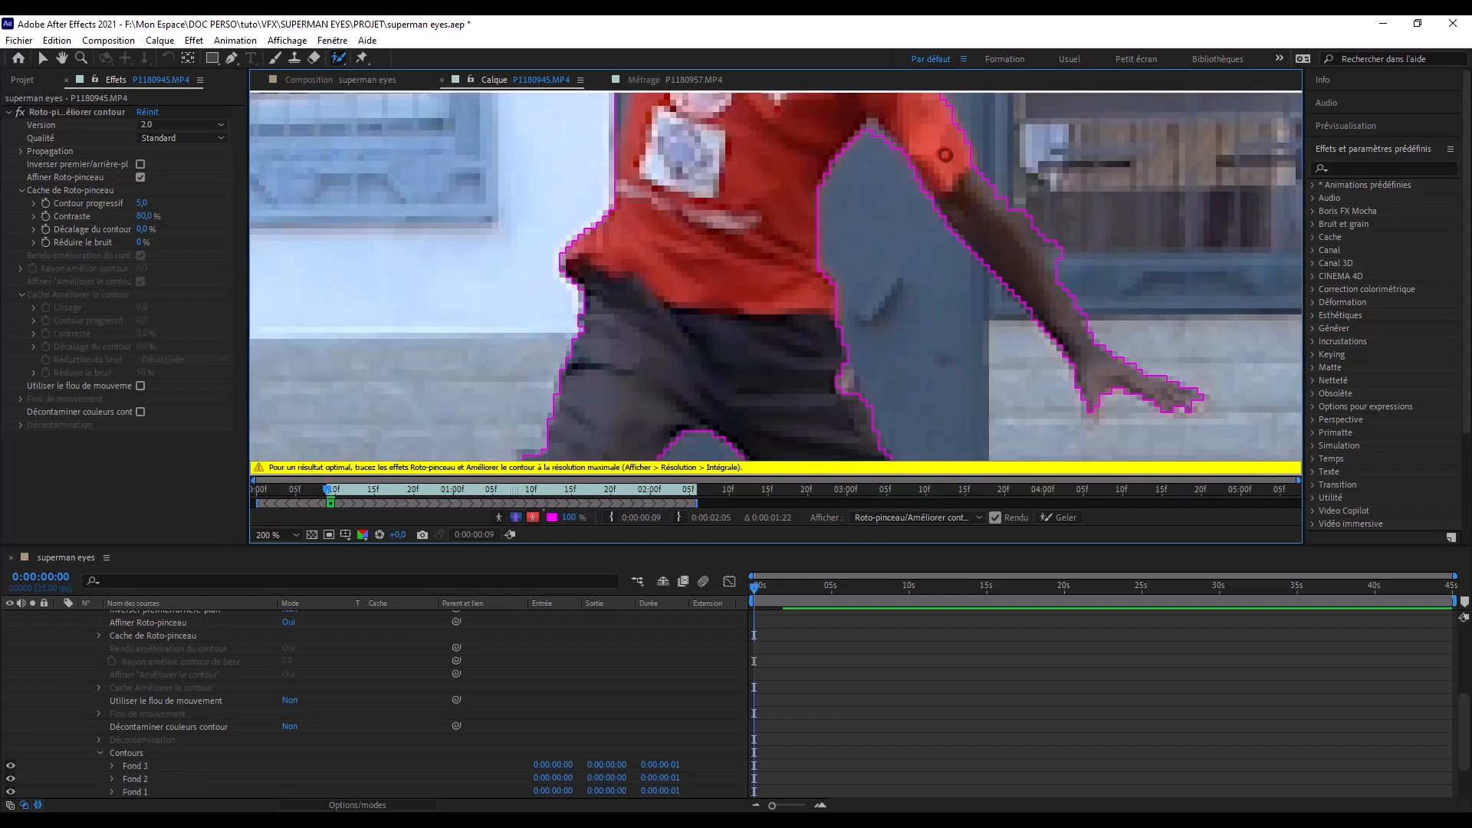
{"action": "left_click_drag", "start_coordinate": [675, 197], "coordinate": [669, 442]}
{"action": "mouse_move", "coordinate": [614, 328]}
{"action": "left_mouse_down"}
{"action": "mouse_move", "coordinate": [602, 333]}
{"action": "mouse_move", "coordinate": [625, 277]}
{"action": "mouse_move", "coordinate": [627, 430]}
{"action": "left_mouse_up"}
{"action": "mouse_move", "coordinate": [596, 163]}
{"action": "left_mouse_down"}
{"action": "mouse_move", "coordinate": [637, 132]}
{"action": "mouse_move", "coordinate": [657, 192]}
{"action": "left_mouse_up"}
{"action": "left_click_drag", "start_coordinate": [505, 298], "coordinate": [509, 298]}
{"action": "scroll", "coordinate": [613, 307], "scroll_direction": "down", "scroll_amount": 2}
{"action": "left_click_drag", "start_coordinate": [778, 391], "coordinate": [786, 198]}
{"action": "scroll", "coordinate": [798, 215], "scroll_direction": "up", "scroll_amount": 1}
{"action": "mouse_move", "coordinate": [900, 224]}
{"action": "left_mouse_down"}
{"action": "mouse_move", "coordinate": [910, 252]}
{"action": "mouse_move", "coordinate": [903, 240]}
{"action": "left_mouse_up"}
{"action": "scroll", "coordinate": [874, 234], "scroll_direction": "up", "scroll_amount": 1}
{"action": "scroll", "coordinate": [865, 227], "scroll_direction": "down", "scroll_amount": 4}
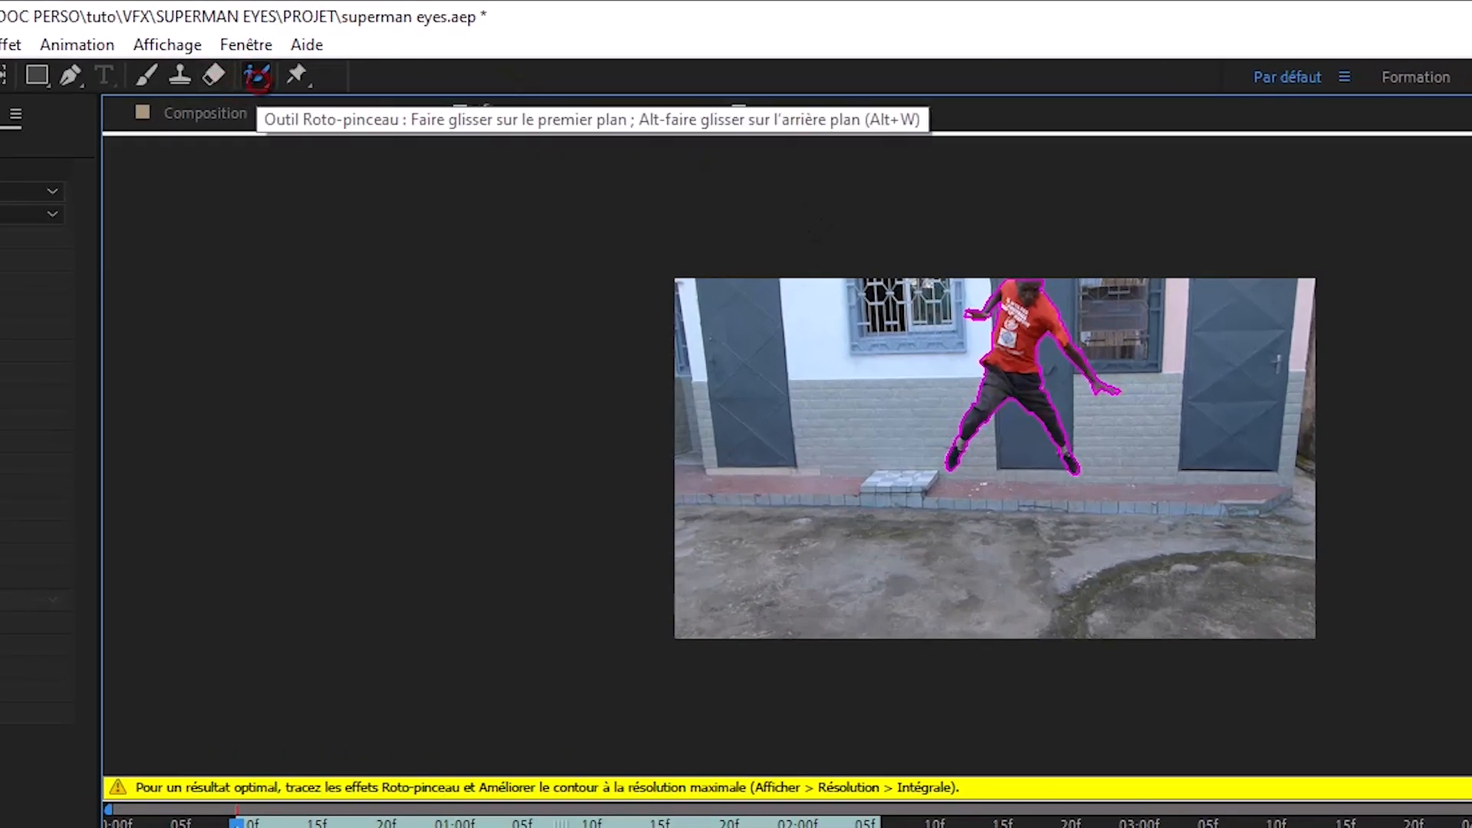
- Switch to the Refine Edge tool and brush along the edges of the man's legs and feet
{"action": "mouse_move", "coordinate": [257, 77]}
{"action": "left_mouse_down"}
{"action": "mouse_move", "coordinate": [354, 109]}
{"action": "mouse_move", "coordinate": [415, 76]}
{"action": "left_mouse_up"}
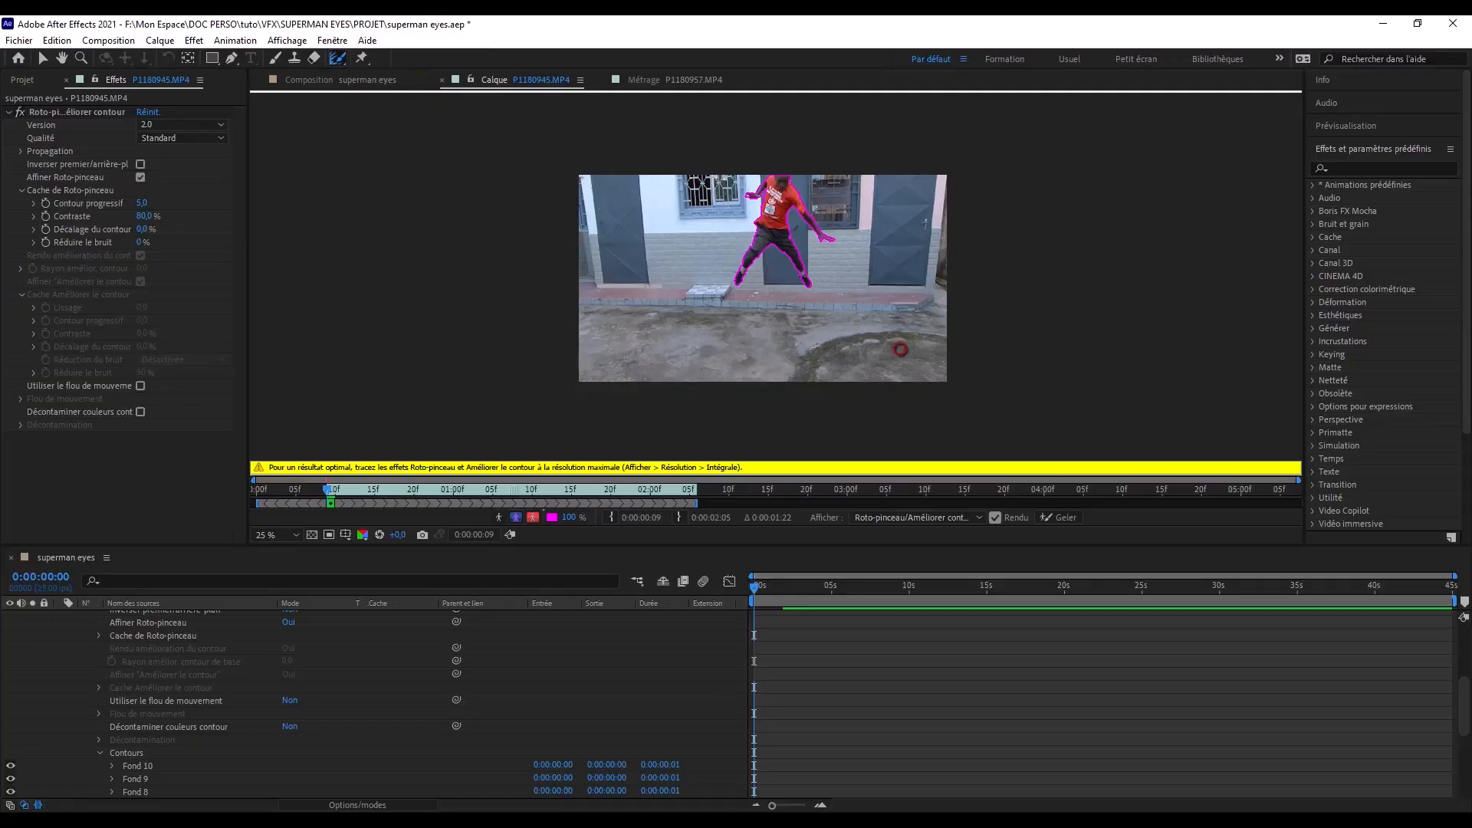
{"action": "scroll", "coordinate": [776, 249], "scroll_direction": "up", "scroll_amount": 5}
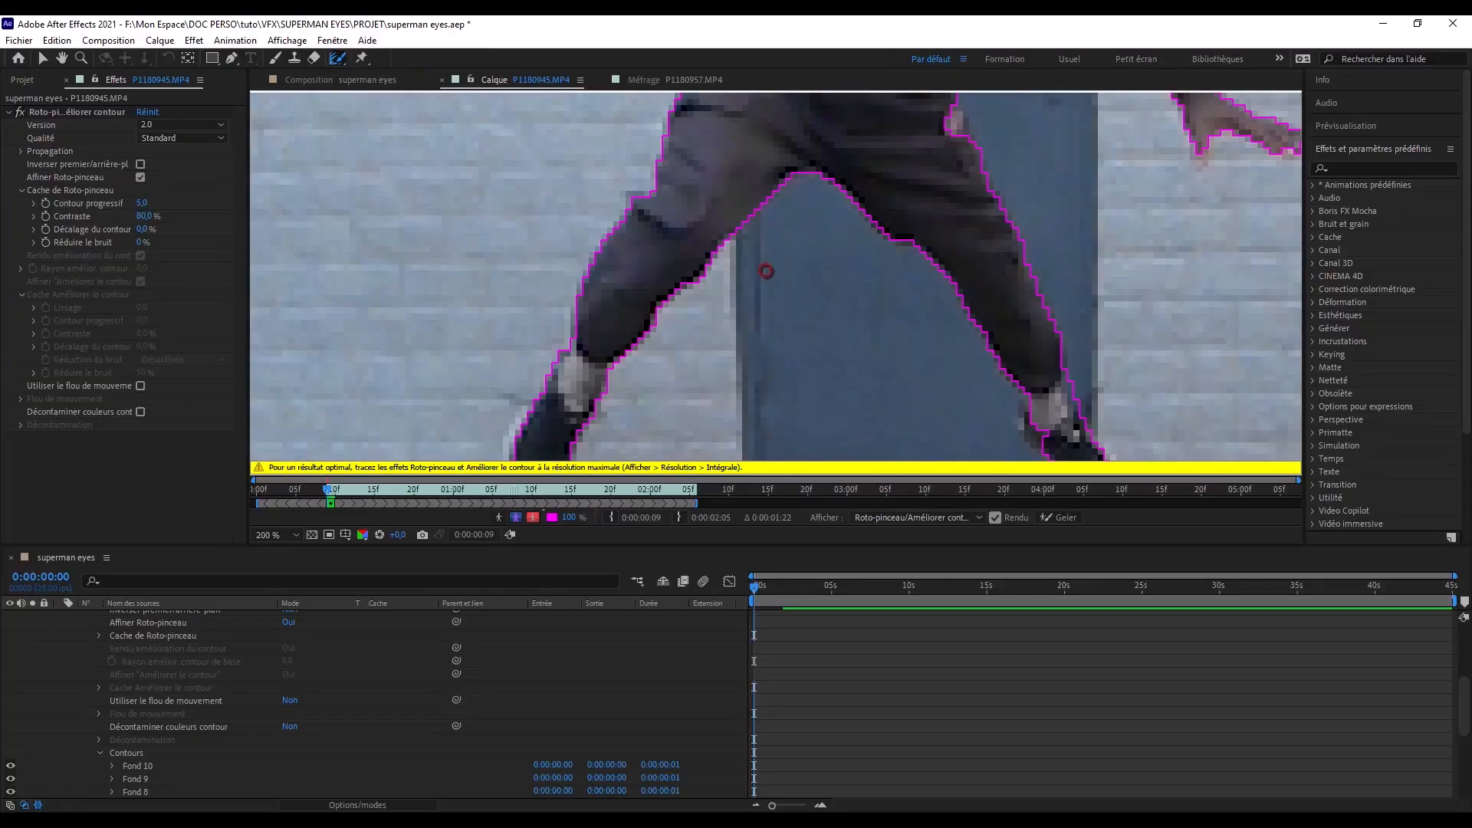
{"action": "left_click_drag", "start_coordinate": [799, 219], "coordinate": [649, 379]}
{"action": "left_click_drag", "start_coordinate": [1053, 427], "coordinate": [1054, 221]}
{"action": "left_click_drag", "start_coordinate": [1024, 249], "coordinate": [1116, 269]}
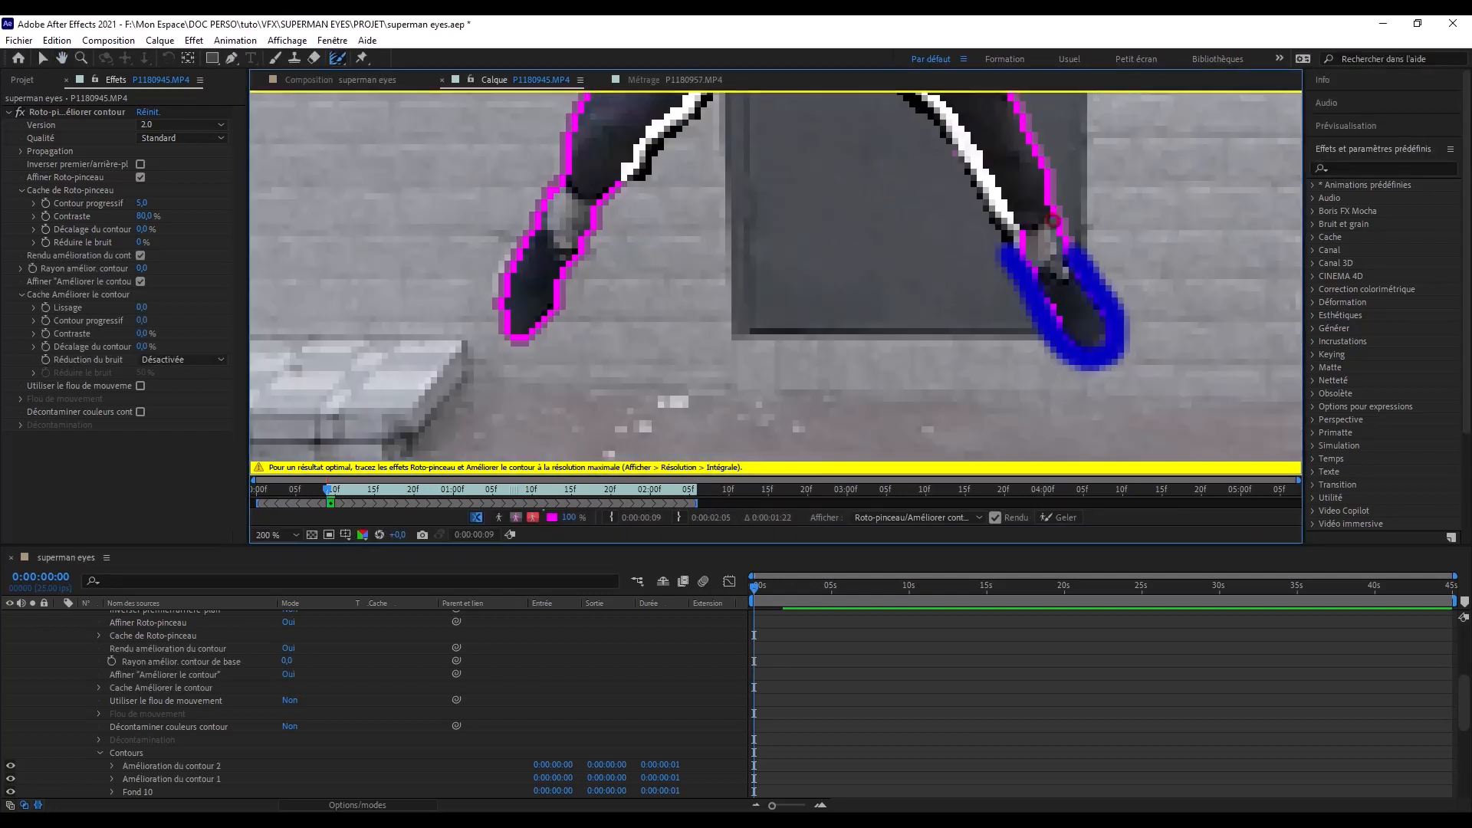
{"action": "left_click_drag", "start_coordinate": [1062, 172], "coordinate": [987, 421]}
{"action": "left_click_drag", "start_coordinate": [997, 407], "coordinate": [950, 270]}
- Continue the Refine Edge strokes around the rest of the man's outline, covering the other leg, torso, arms and head
{"action": "left_click_drag", "start_coordinate": [913, 154], "coordinate": [763, 333]}
{"action": "left_click_drag", "start_coordinate": [744, 376], "coordinate": [757, 147]}
{"action": "mouse_move", "coordinate": [761, 132]}
{"action": "left_mouse_down"}
{"action": "mouse_move", "coordinate": [1051, 407]}
{"action": "mouse_move", "coordinate": [901, 192]}
{"action": "left_mouse_up"}
{"action": "left_click_drag", "start_coordinate": [822, 125], "coordinate": [755, 362]}
{"action": "left_click_drag", "start_coordinate": [817, 420], "coordinate": [676, 126]}
{"action": "mouse_move", "coordinate": [481, 239]}
{"action": "left_mouse_down"}
{"action": "mouse_move", "coordinate": [458, 260]}
{"action": "mouse_move", "coordinate": [320, 298]}
{"action": "left_mouse_up"}
{"action": "mouse_move", "coordinate": [485, 257]}
{"action": "left_mouse_down"}
{"action": "mouse_move", "coordinate": [326, 282]}
{"action": "mouse_move", "coordinate": [436, 386]}
{"action": "mouse_move", "coordinate": [460, 210]}
{"action": "mouse_move", "coordinate": [436, 445]}
{"action": "left_mouse_up"}
{"action": "mouse_move", "coordinate": [437, 440]}
{"action": "left_mouse_down"}
{"action": "mouse_move", "coordinate": [487, 175]}
{"action": "mouse_move", "coordinate": [430, 422]}
{"action": "left_mouse_up"}
{"action": "mouse_move", "coordinate": [486, 414]}
{"action": "left_mouse_down"}
{"action": "mouse_move", "coordinate": [743, 108]}
{"action": "mouse_move", "coordinate": [564, 349]}
{"action": "left_mouse_up"}
{"action": "left_click_drag", "start_coordinate": [686, 275], "coordinate": [559, 365]}
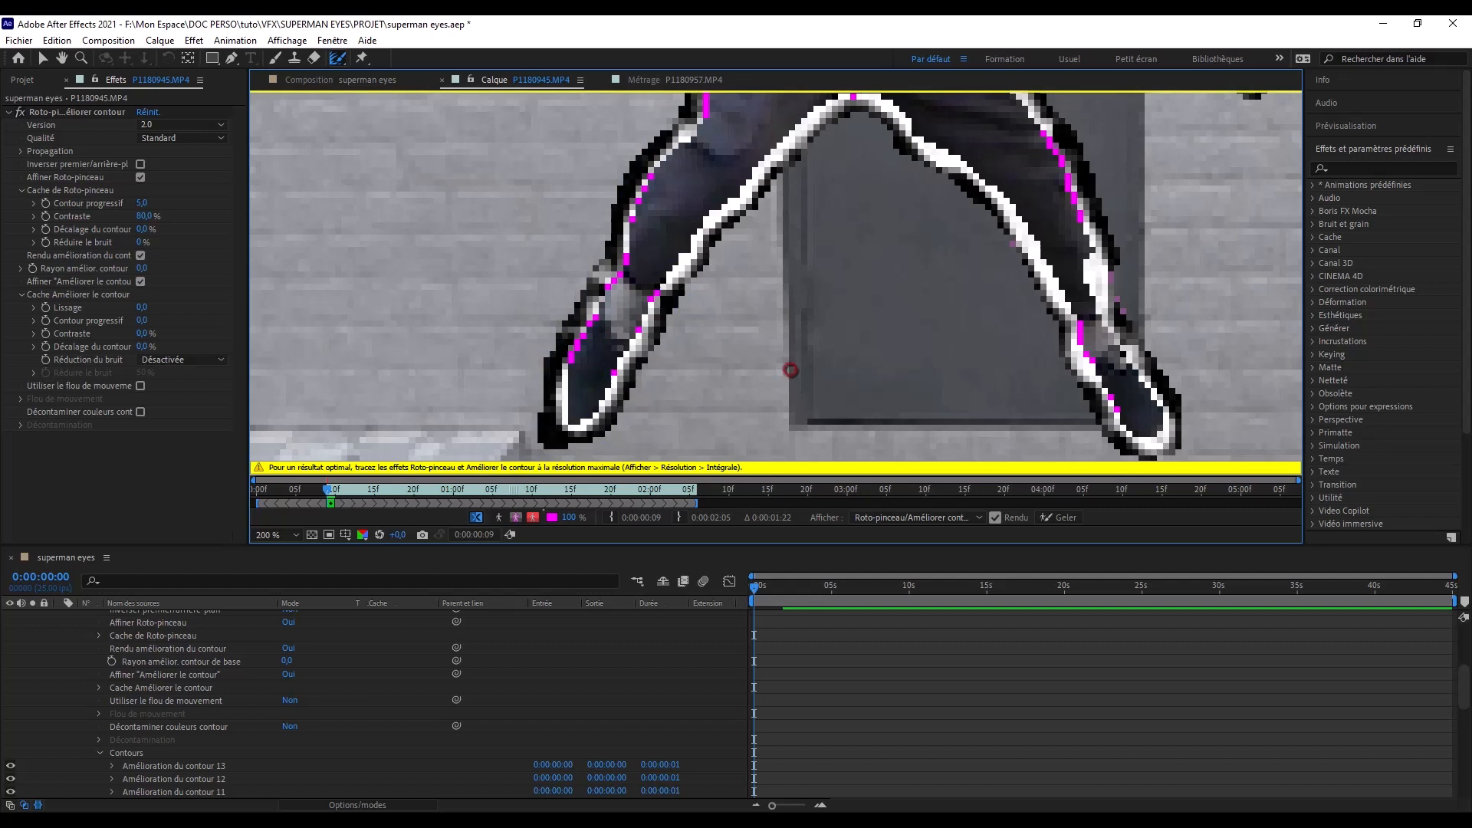
{"action": "scroll", "coordinate": [791, 369], "scroll_direction": "down", "scroll_amount": 2}
{"action": "left_click_drag", "start_coordinate": [791, 370], "coordinate": [863, 361]}
{"action": "scroll", "coordinate": [864, 361], "scroll_direction": "up", "scroll_amount": 3}
{"action": "scroll", "coordinate": [954, 208], "scroll_direction": "down", "scroll_amount": 5}
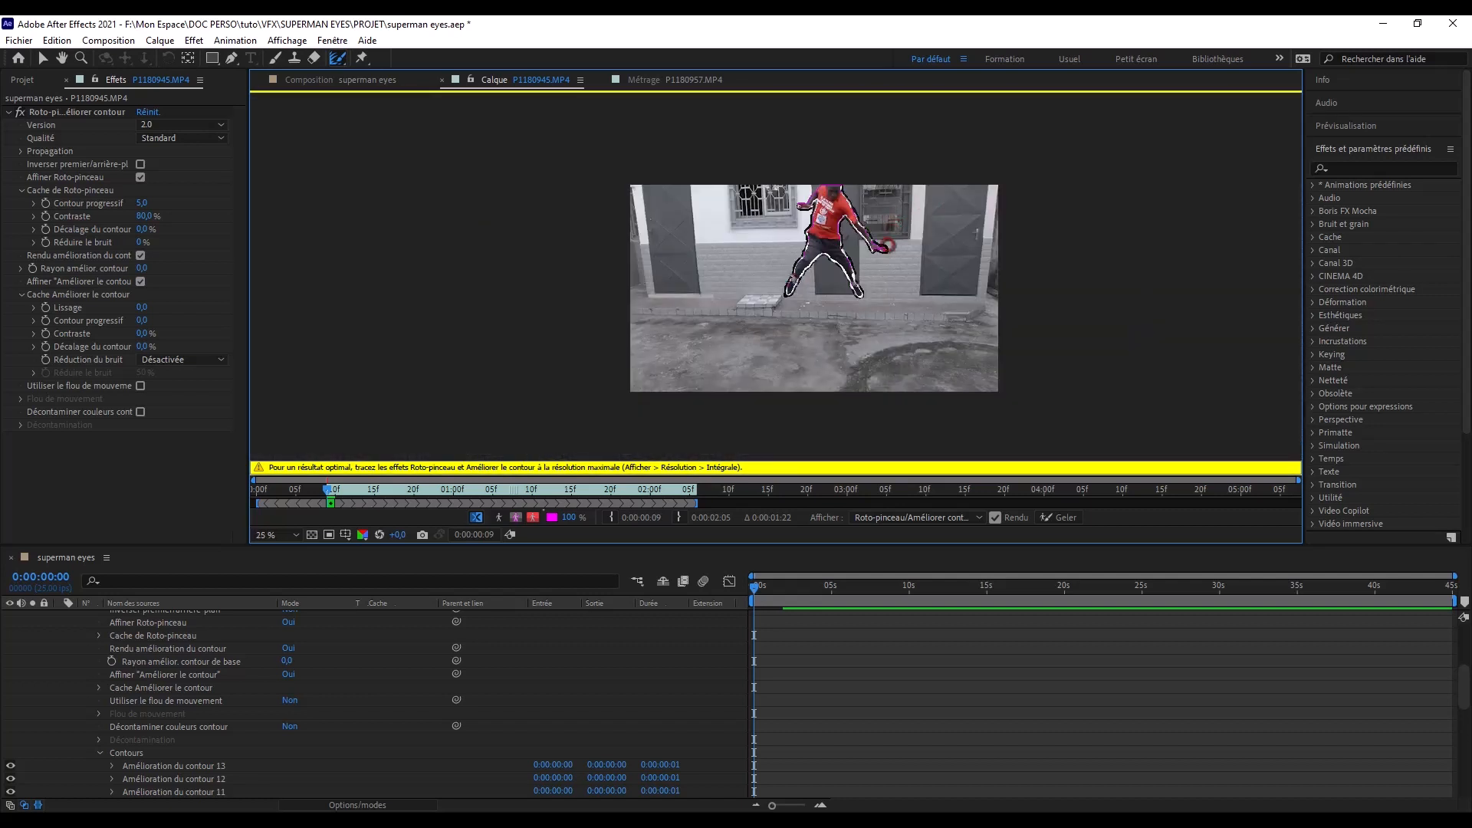
{"action": "scroll", "coordinate": [307, 637], "scroll_direction": "up", "scroll_amount": 5}
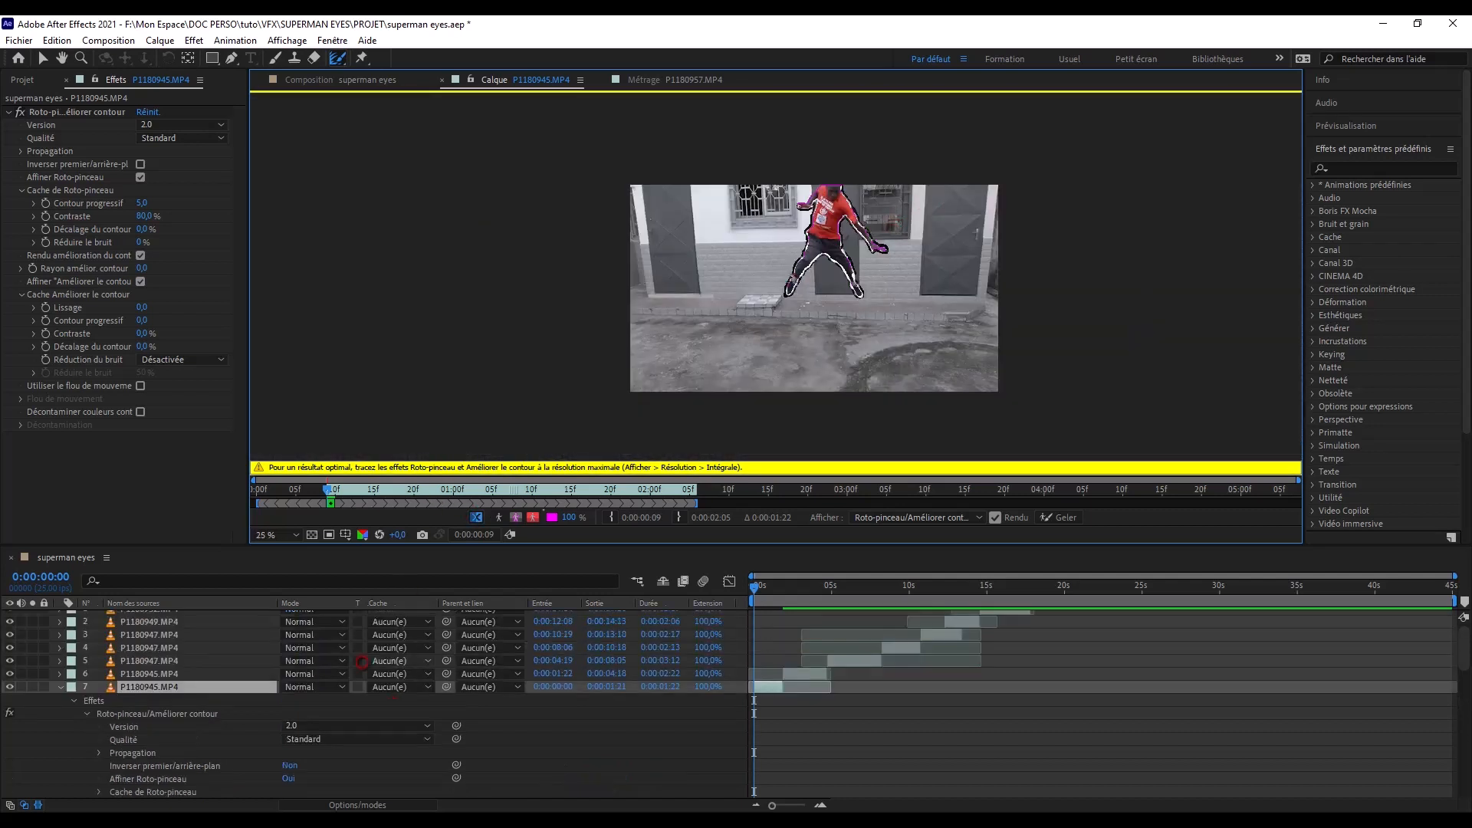
- Collapse the P1180945.MP4 layer and play the clip through to propagate the roto matte, then replay it from the start
{"action": "left_click", "coordinate": [60, 687]}
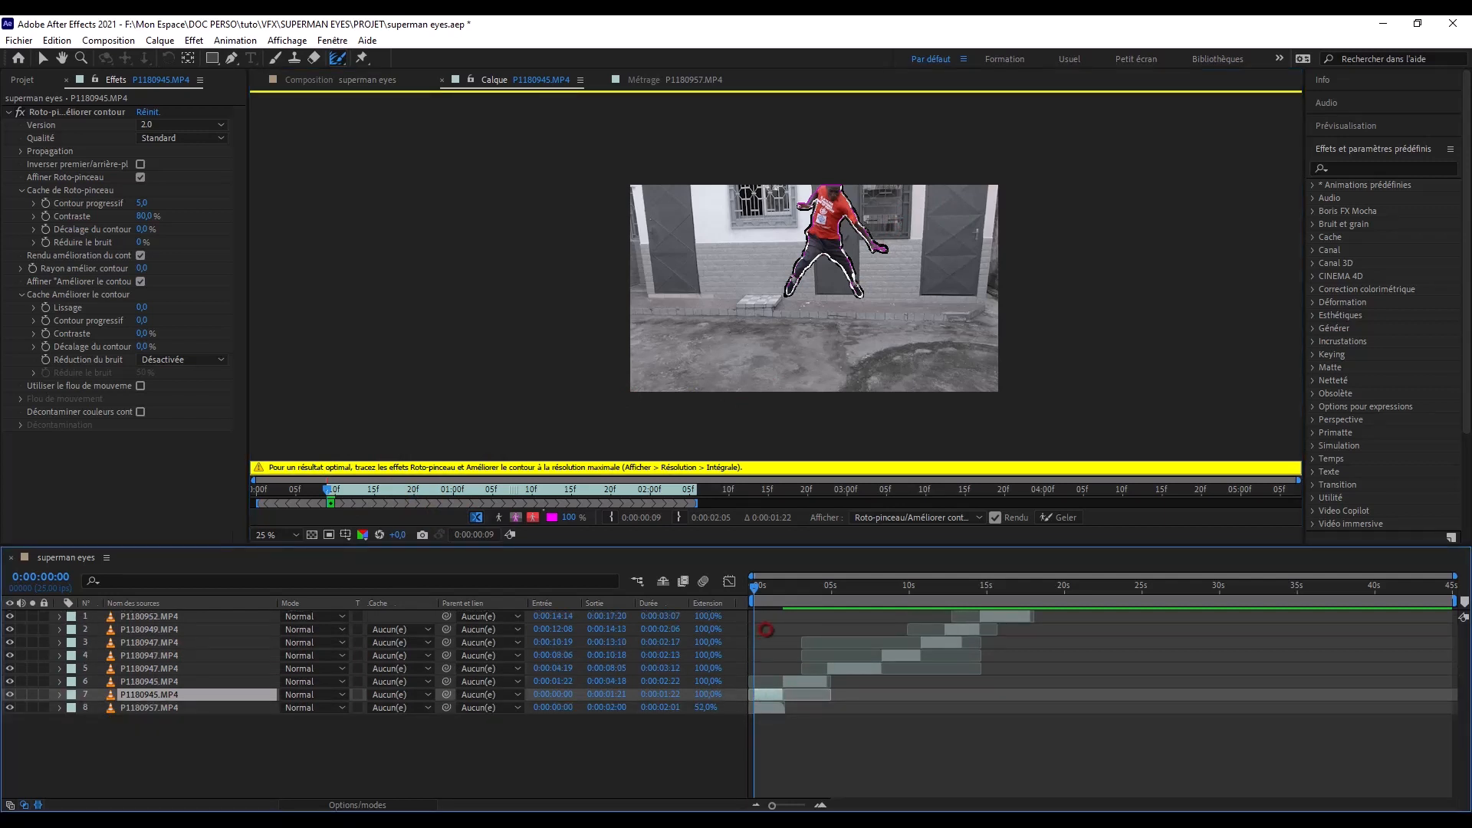
{"action": "key", "text": "space"}
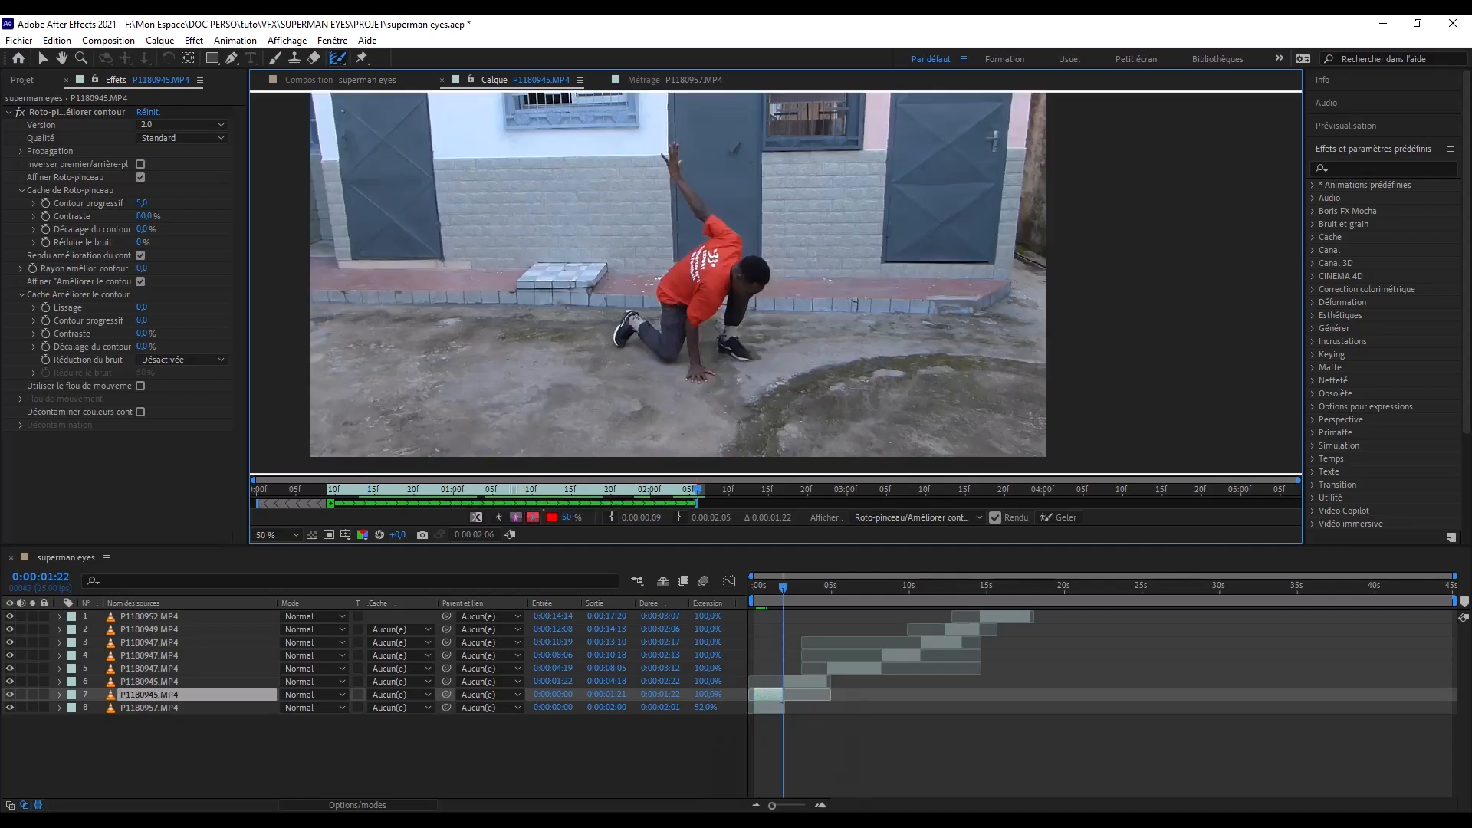
{"action": "left_click_drag", "start_coordinate": [784, 588], "coordinate": [750, 588]}
{"action": "key", "text": "space"}
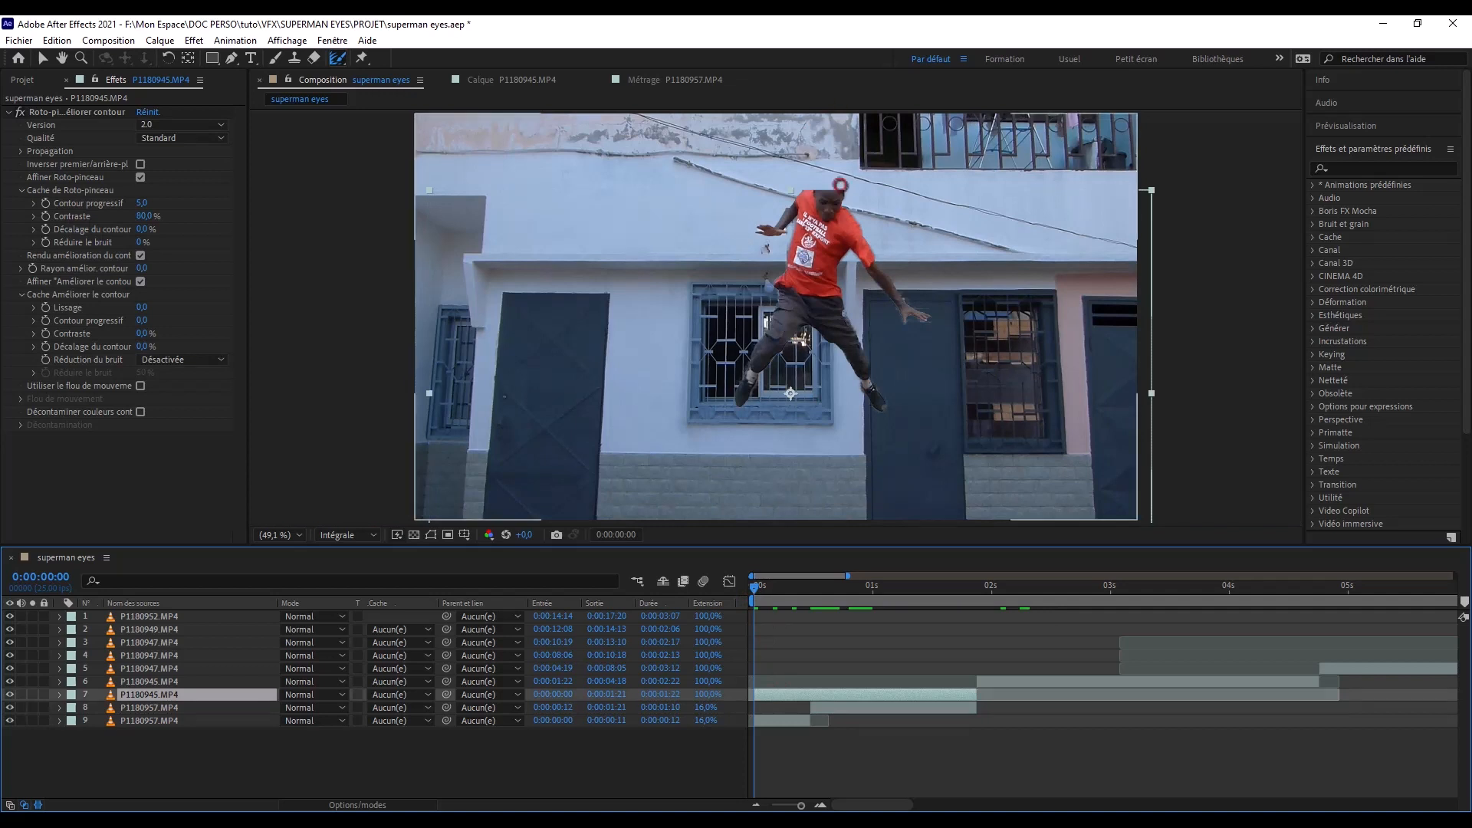
- Add a Position keyframe at 0:00:00:00 on the cut-out P1180945.MP4 layer and move it above the frame to 998, -114
{"action": "scroll", "coordinate": [840, 185], "scroll_direction": "up", "scroll_amount": 5}
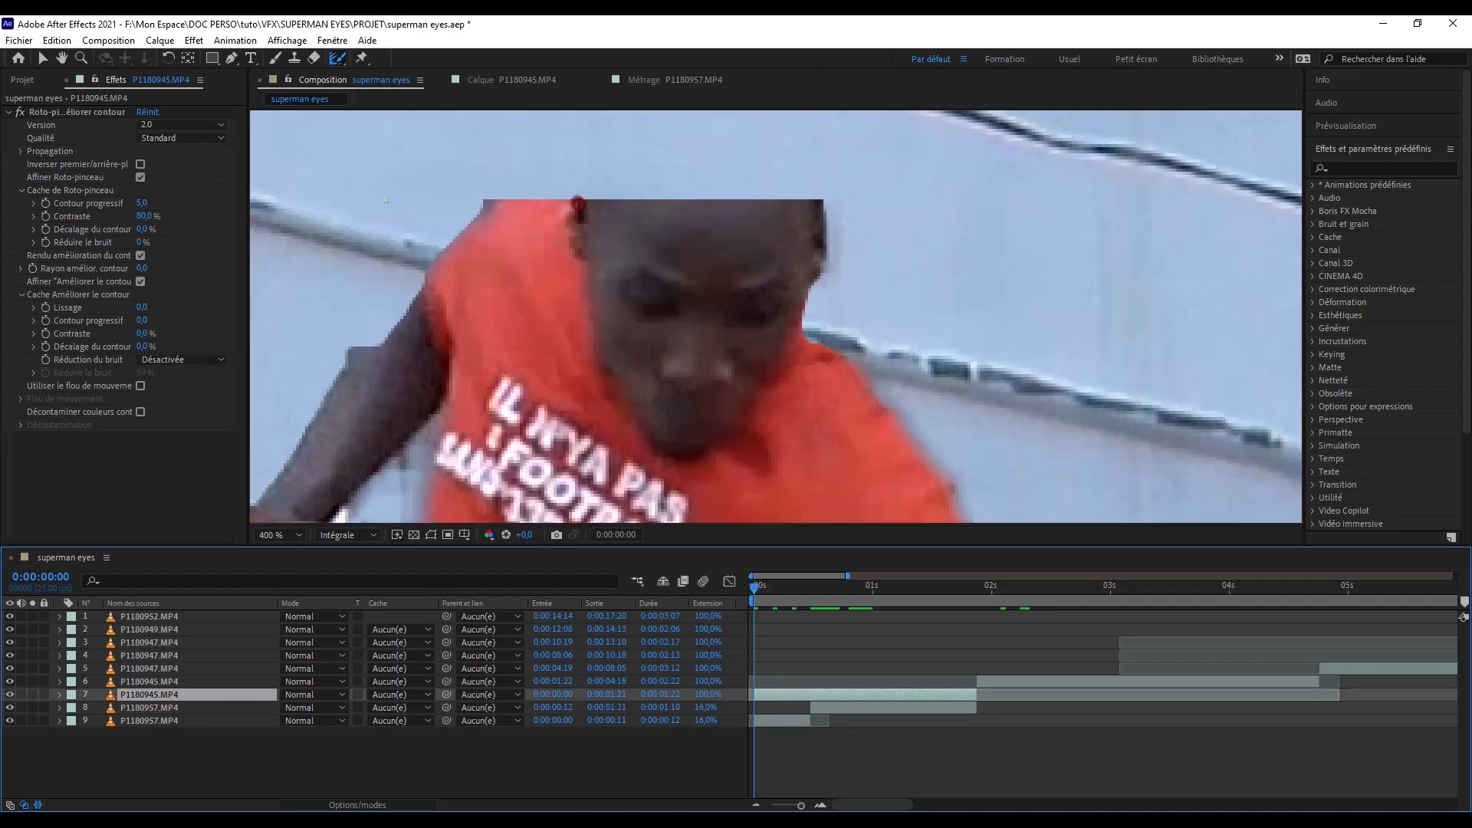
{"action": "scroll", "coordinate": [681, 207], "scroll_direction": "down", "scroll_amount": 8}
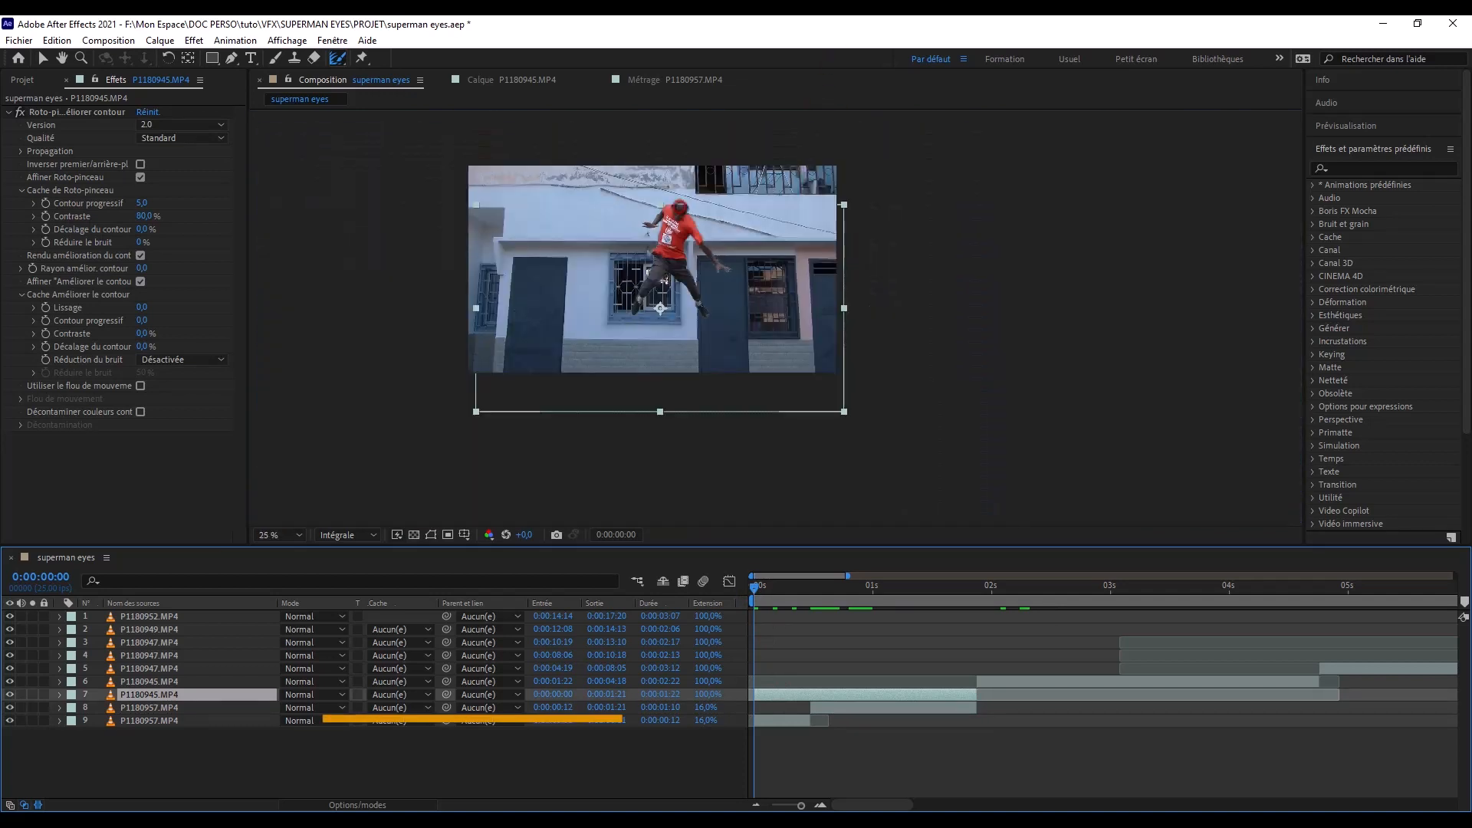
{"action": "scroll", "coordinate": [681, 207], "scroll_direction": "up", "scroll_amount": 2}
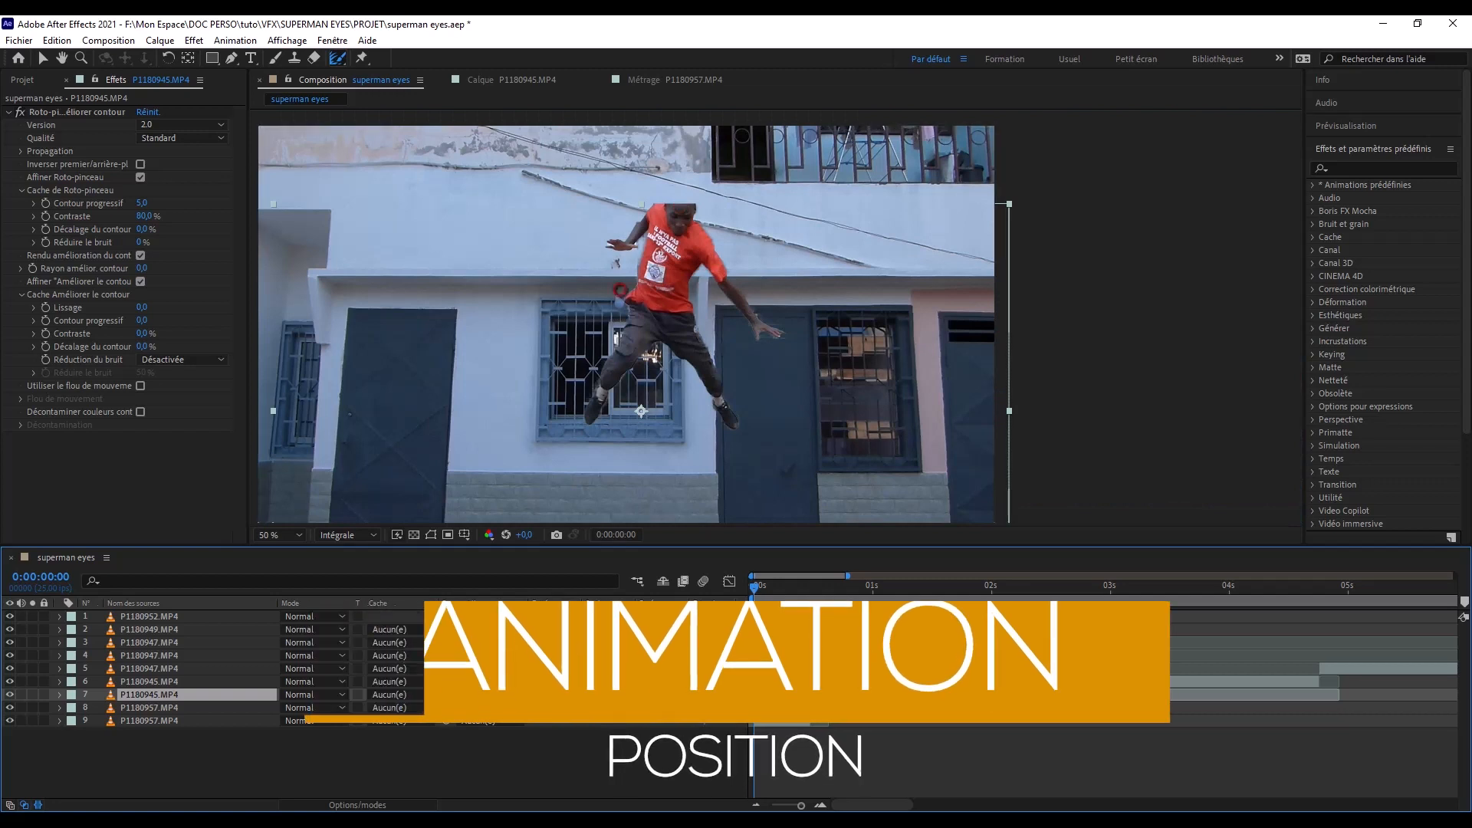
{"action": "scroll", "coordinate": [631, 343], "scroll_direction": "down", "scroll_amount": 2}
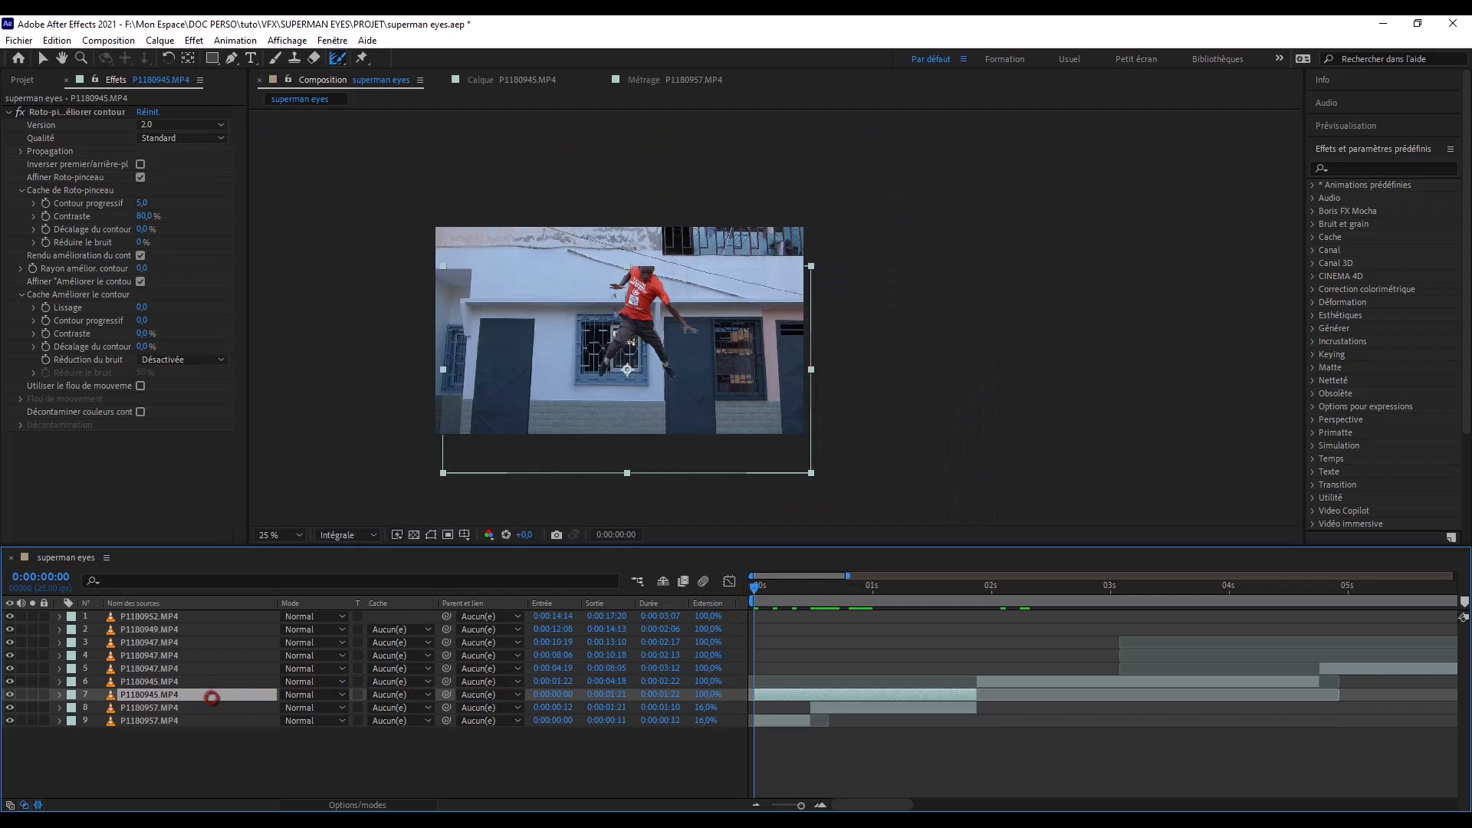
{"action": "key", "text": "p"}
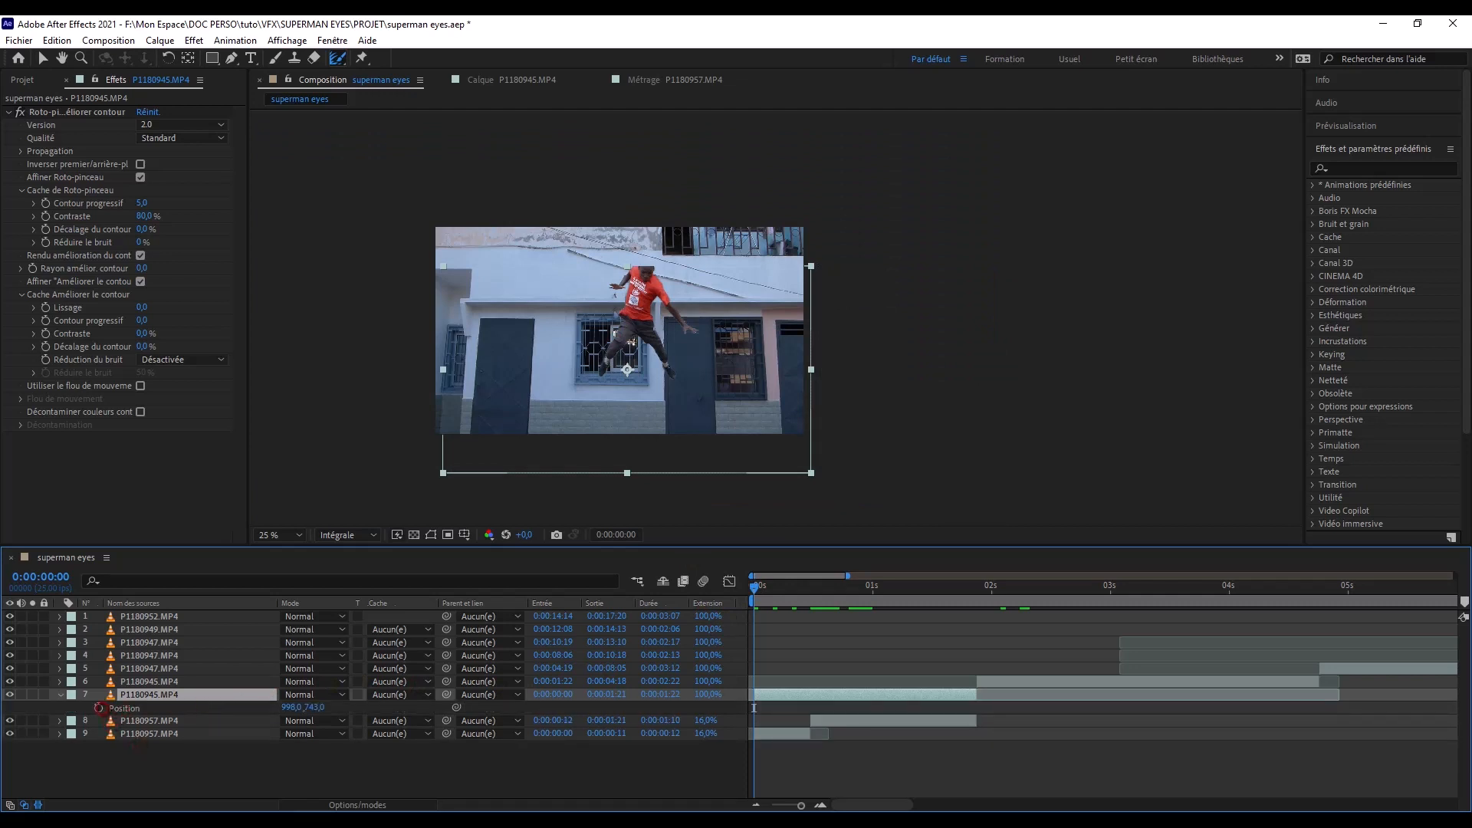
{"action": "left_click", "coordinate": [97, 708]}
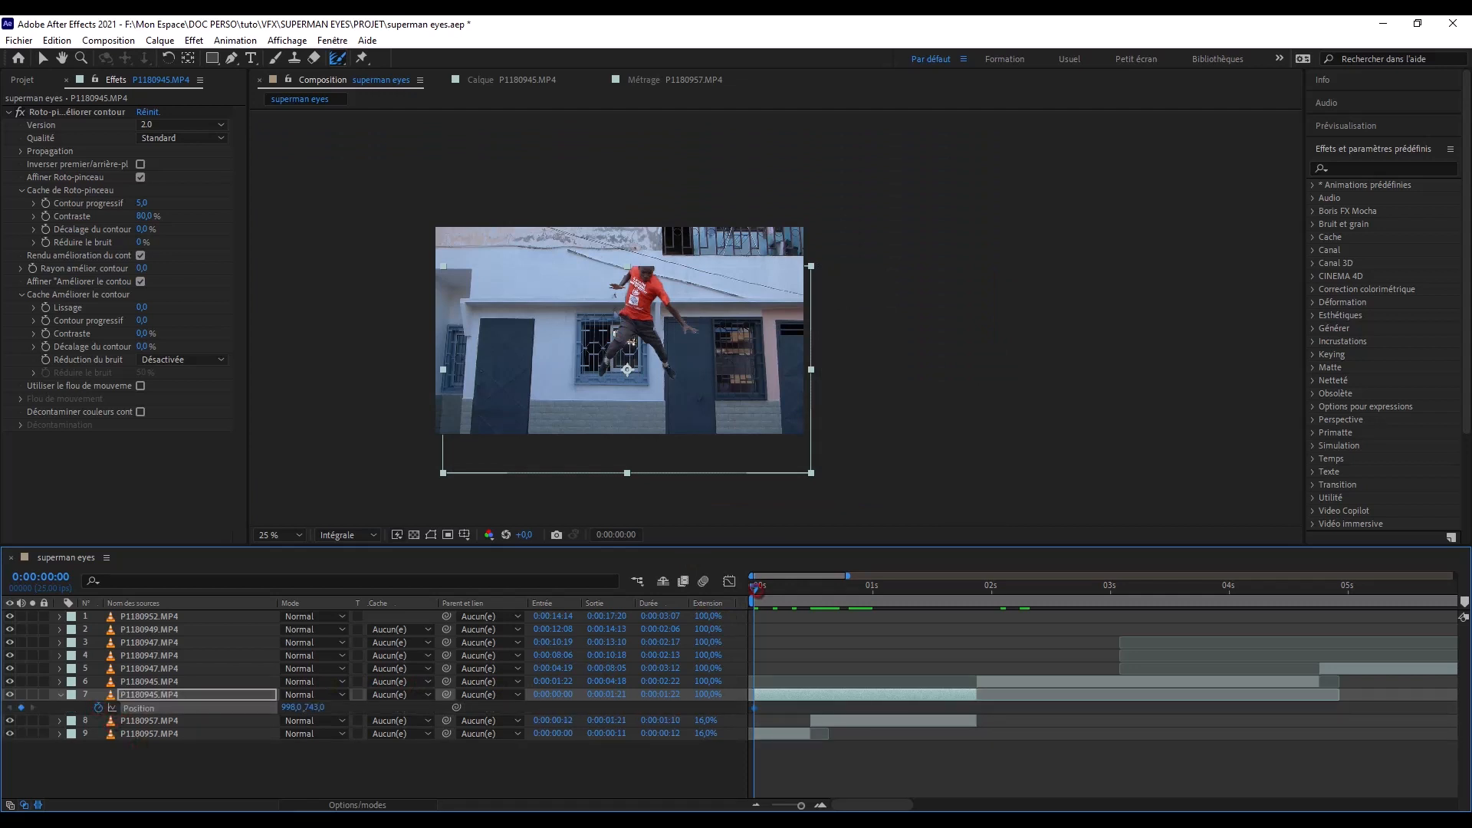
{"action": "left_click_drag", "start_coordinate": [314, 707], "coordinate": [3, 366]}
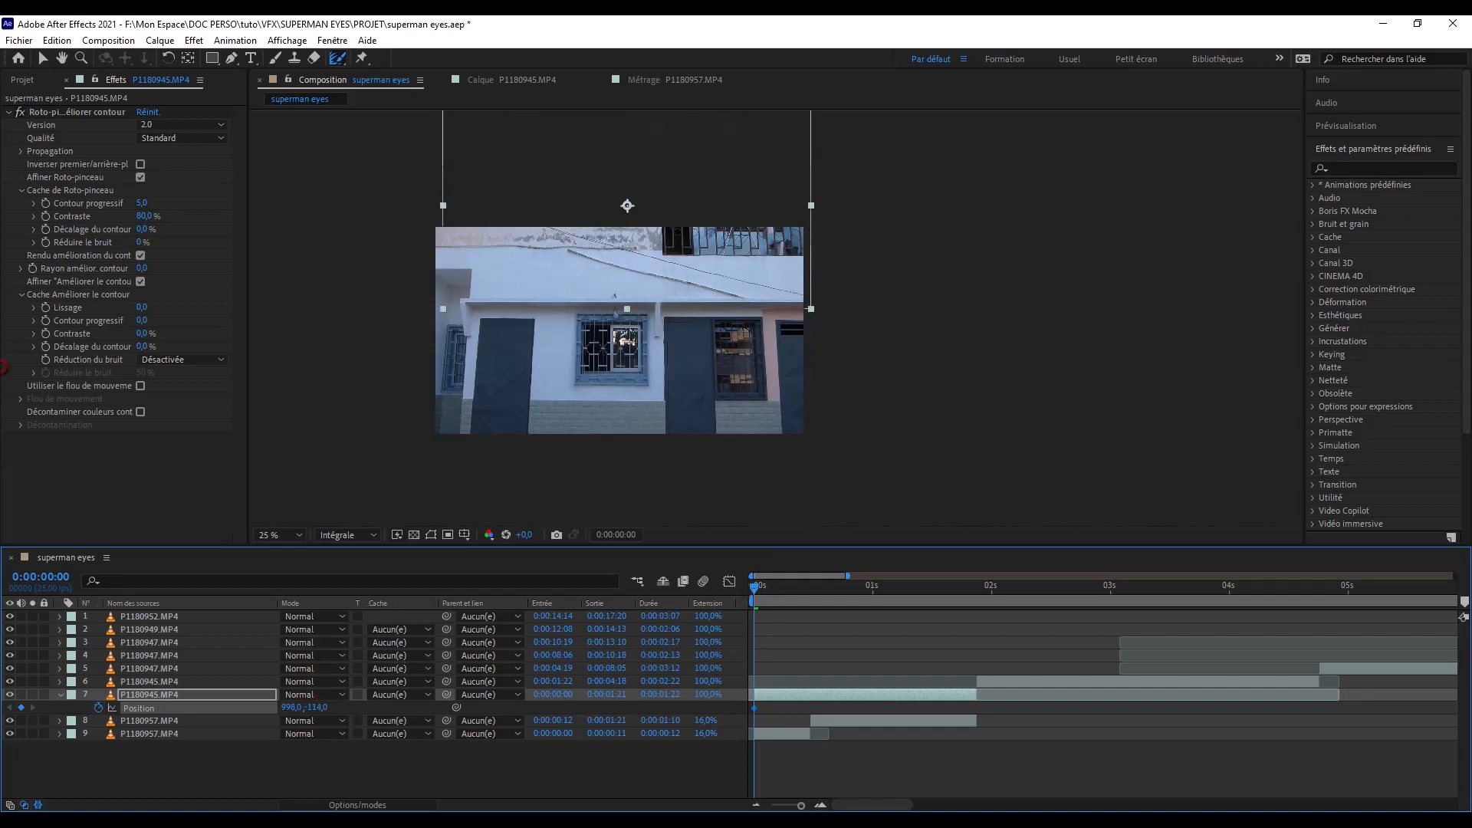
- At 0:00:00:12, keyframe the cut-out layer's Position lower so the man lands on the ground, and scrub back to check the fall
{"action": "left_click_drag", "start_coordinate": [755, 586], "coordinate": [799, 586]}
{"action": "left_click_drag", "start_coordinate": [799, 586], "coordinate": [810, 585]}
{"action": "left_click_drag", "start_coordinate": [314, 707], "coordinate": [419, 703]}
{"action": "left_click_drag", "start_coordinate": [419, 704], "coordinate": [406, 703]}
{"action": "left_click_drag", "start_coordinate": [810, 586], "coordinate": [793, 586]}
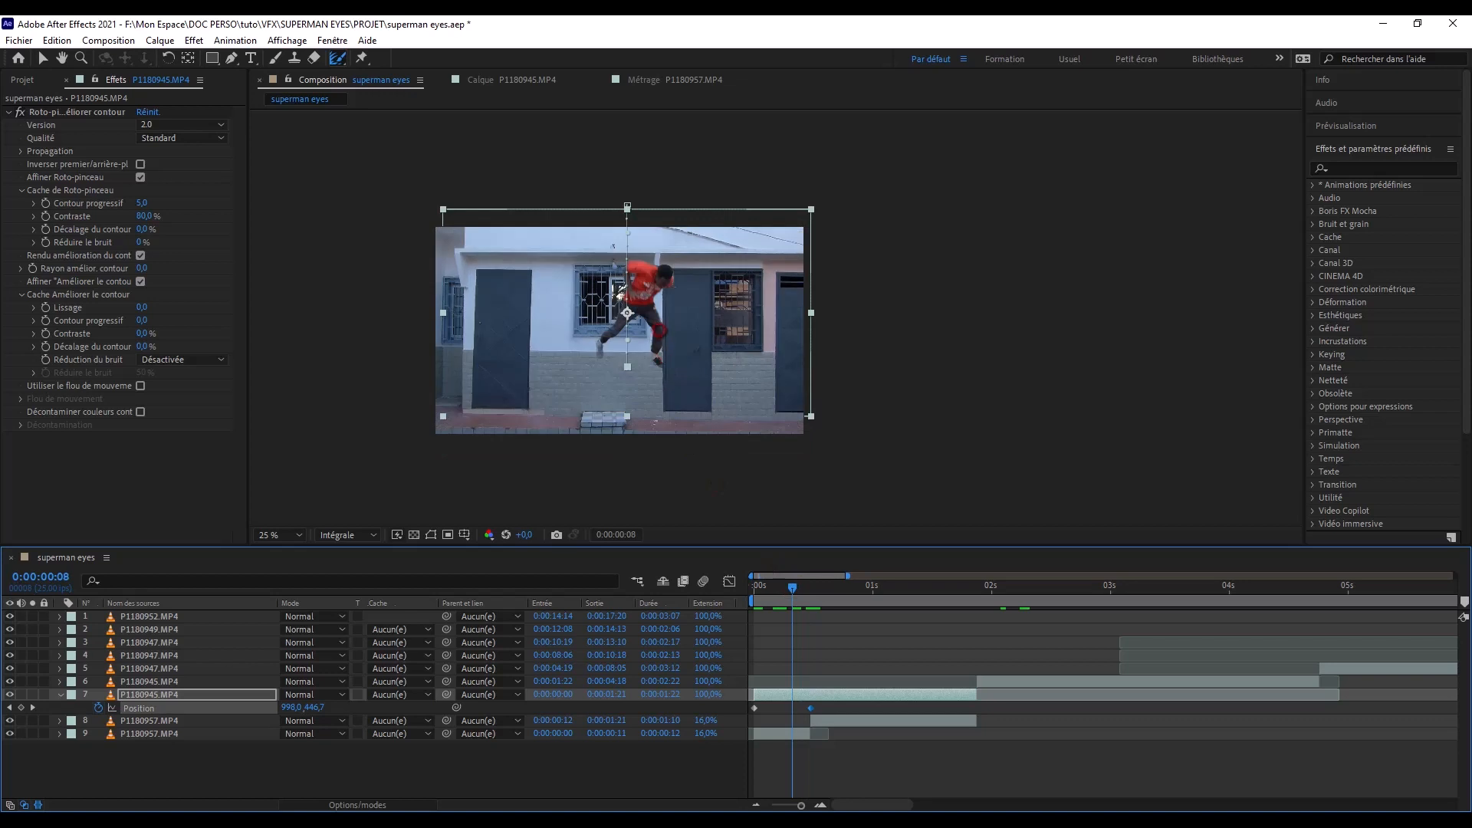
- Enable motion blur for the cut-out P1180945.MP4 layer and the P1180957.MP4 layer directly below it, and move to 0:00:00:12
{"action": "left_click", "coordinate": [60, 695]}
{"action": "left_click", "coordinate": [355, 806]}
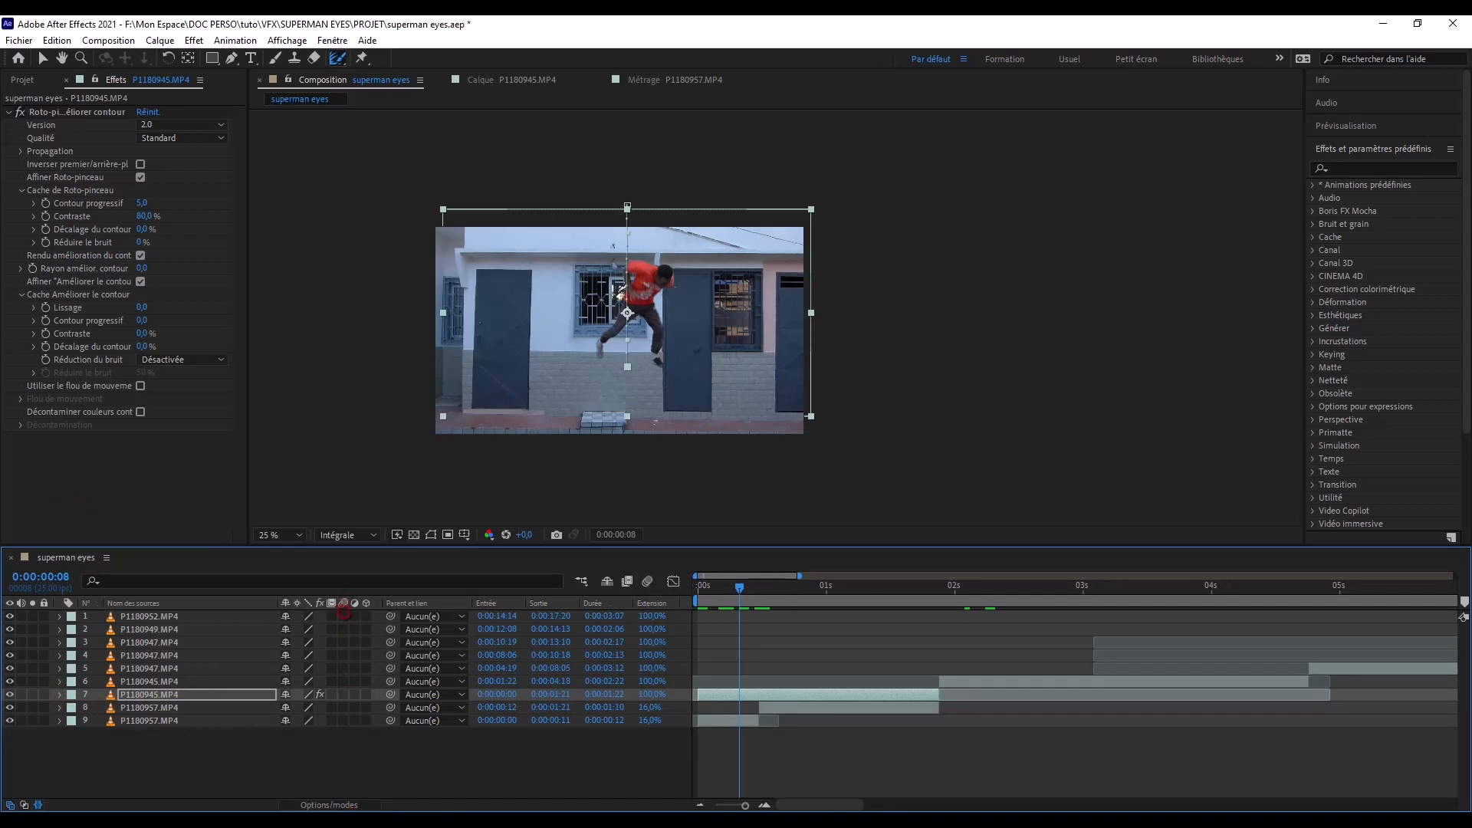
{"action": "left_click", "coordinate": [346, 695]}
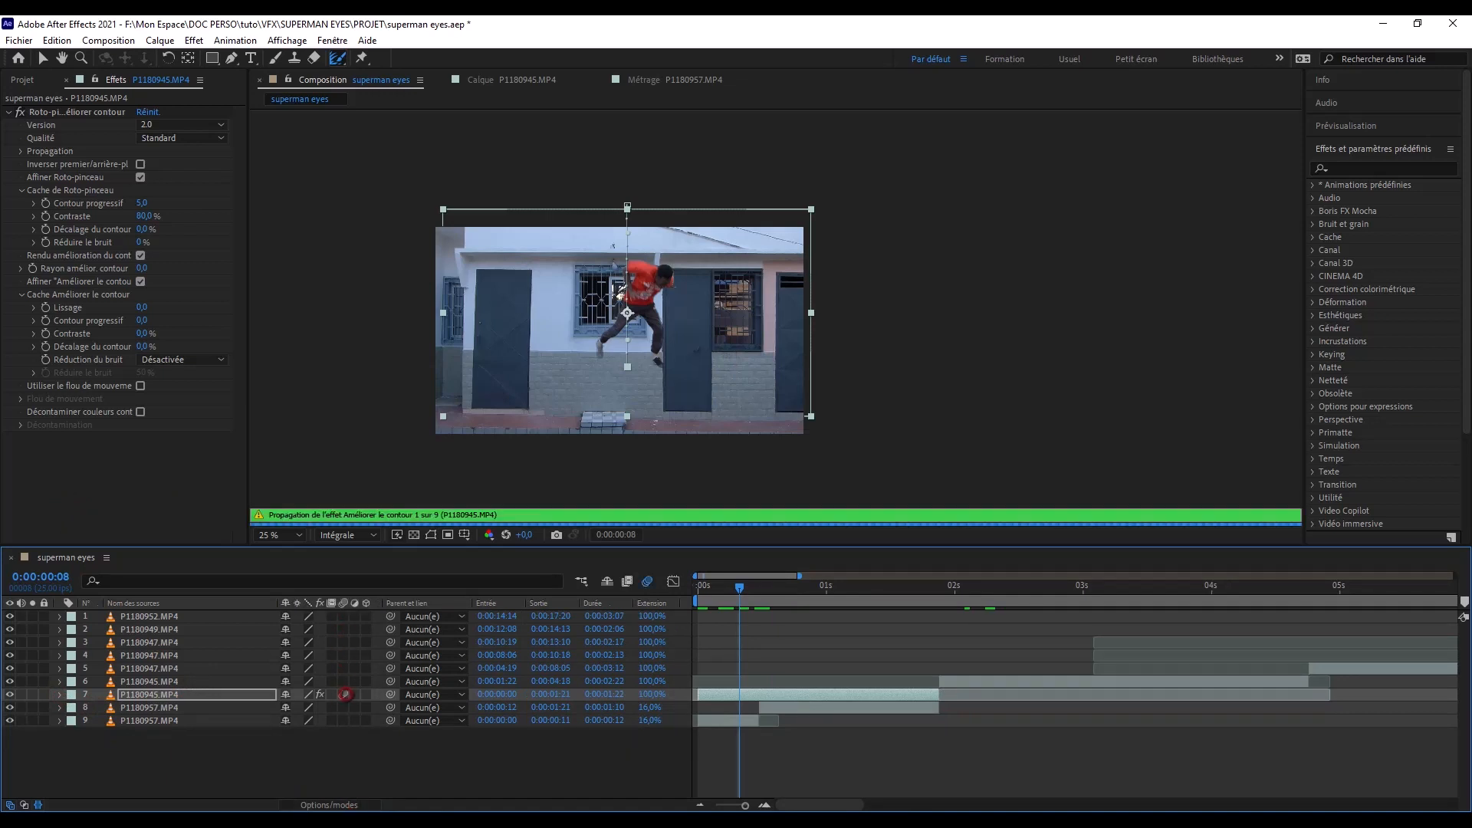
{"action": "left_click", "coordinate": [344, 708]}
{"action": "left_click", "coordinate": [714, 588]}
{"action": "left_click_drag", "start_coordinate": [722, 589], "coordinate": [760, 588]}
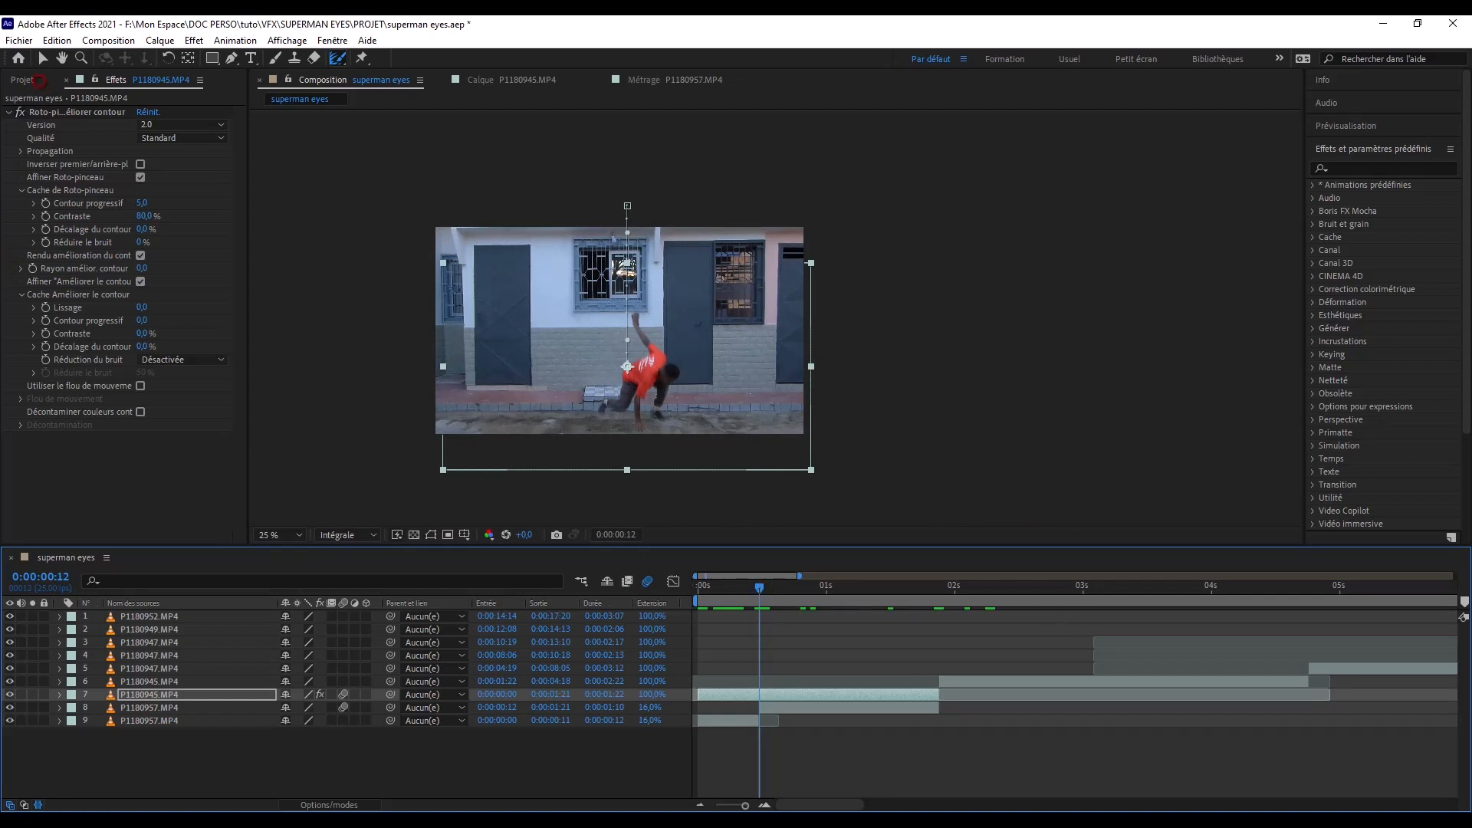
- Trim the earthquake green screen clip from the effets folder to 0:00:47:17–0:00:52:16 and place it beneath the cut-out P1180945.MP4 layer at 0:00:00:12
{"action": "left_click", "coordinate": [37, 79]}
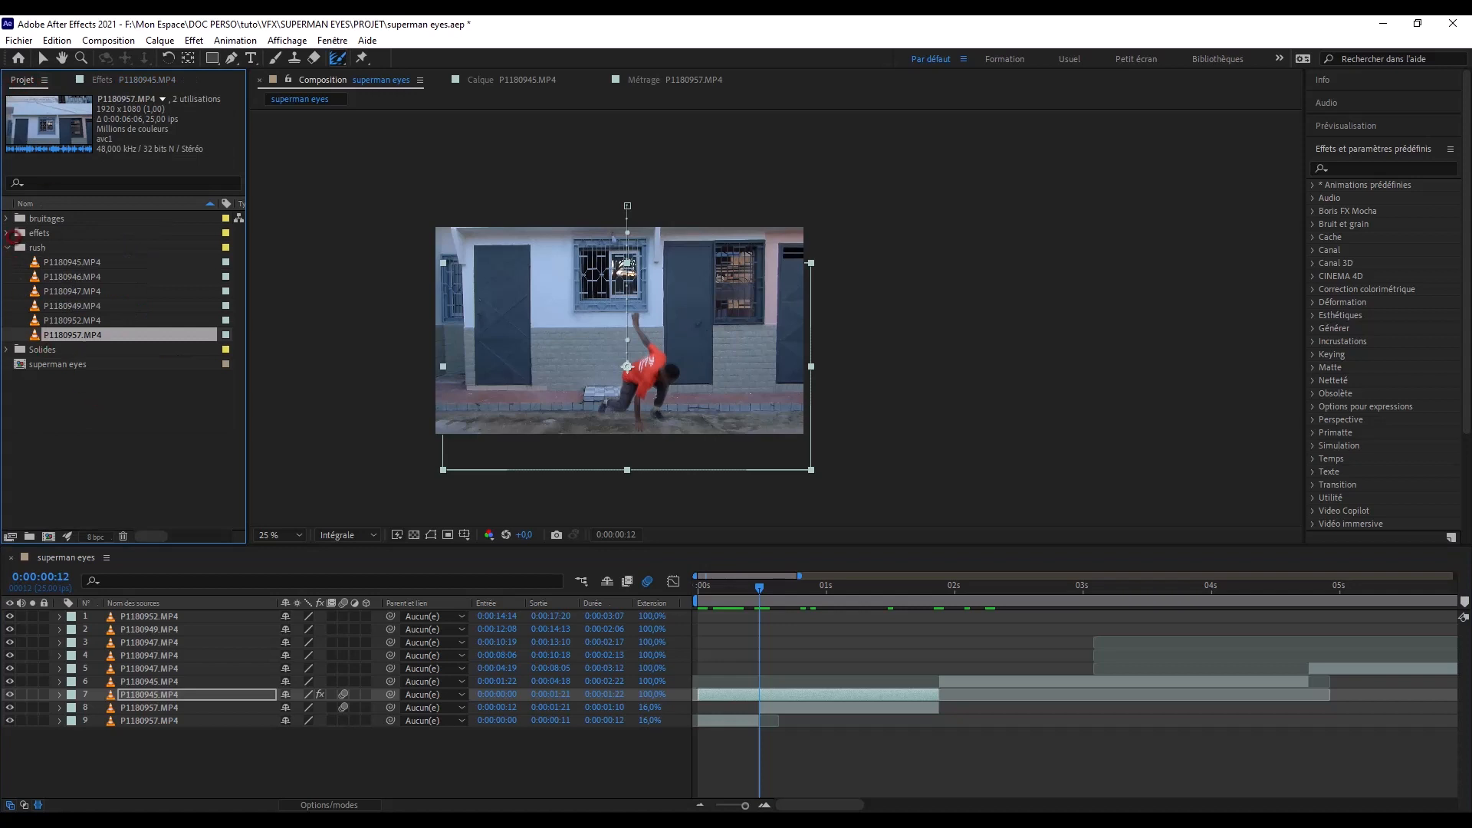
{"action": "left_click", "coordinate": [10, 234]}
{"action": "double_click", "coordinate": [51, 248]}
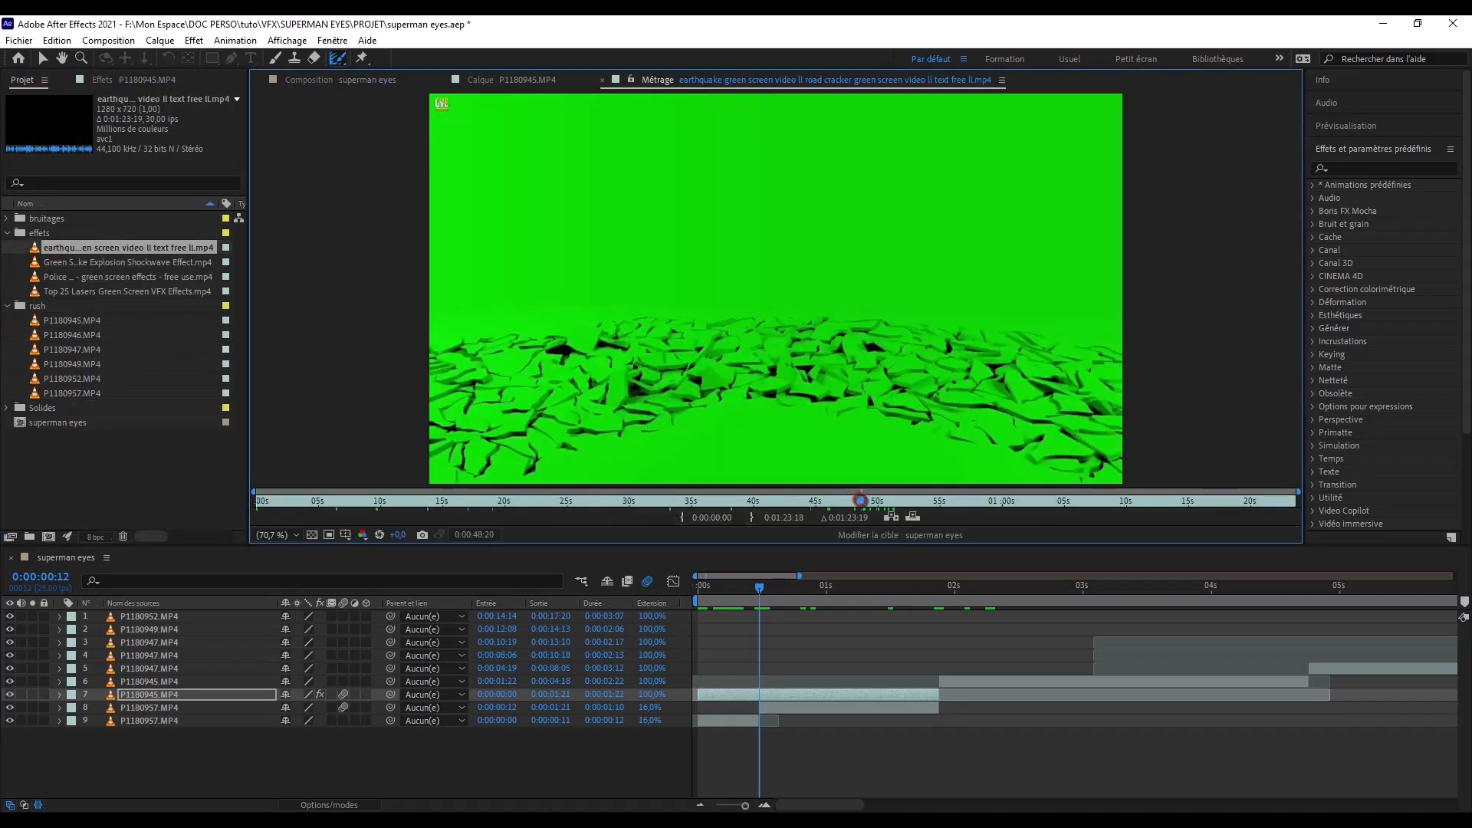
{"action": "left_click_drag", "start_coordinate": [862, 502], "coordinate": [847, 502]}
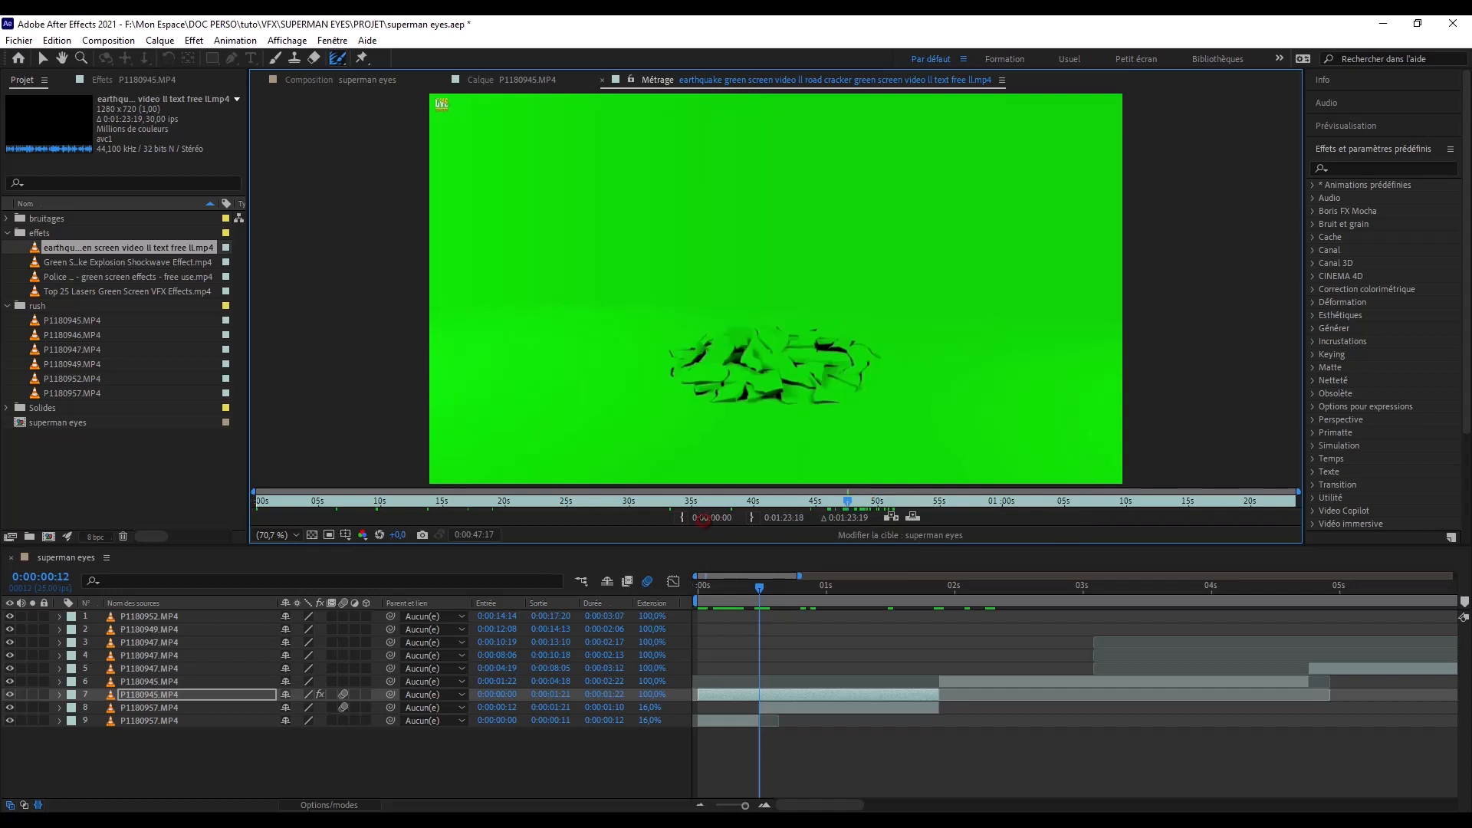
{"action": "left_click", "coordinate": [680, 518]}
{"action": "key", "text": "space"}
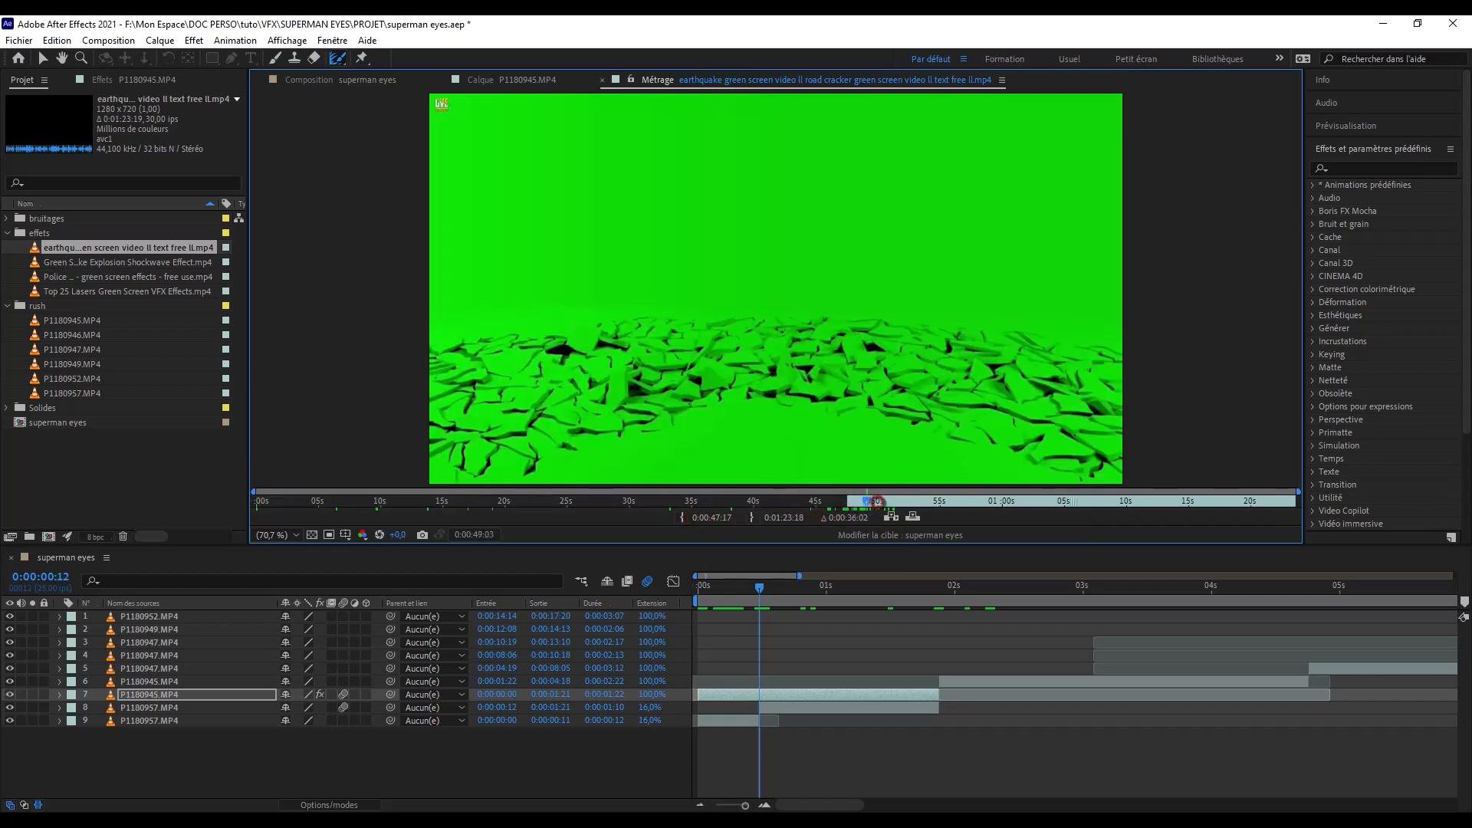
{"action": "left_click", "coordinate": [751, 518]}
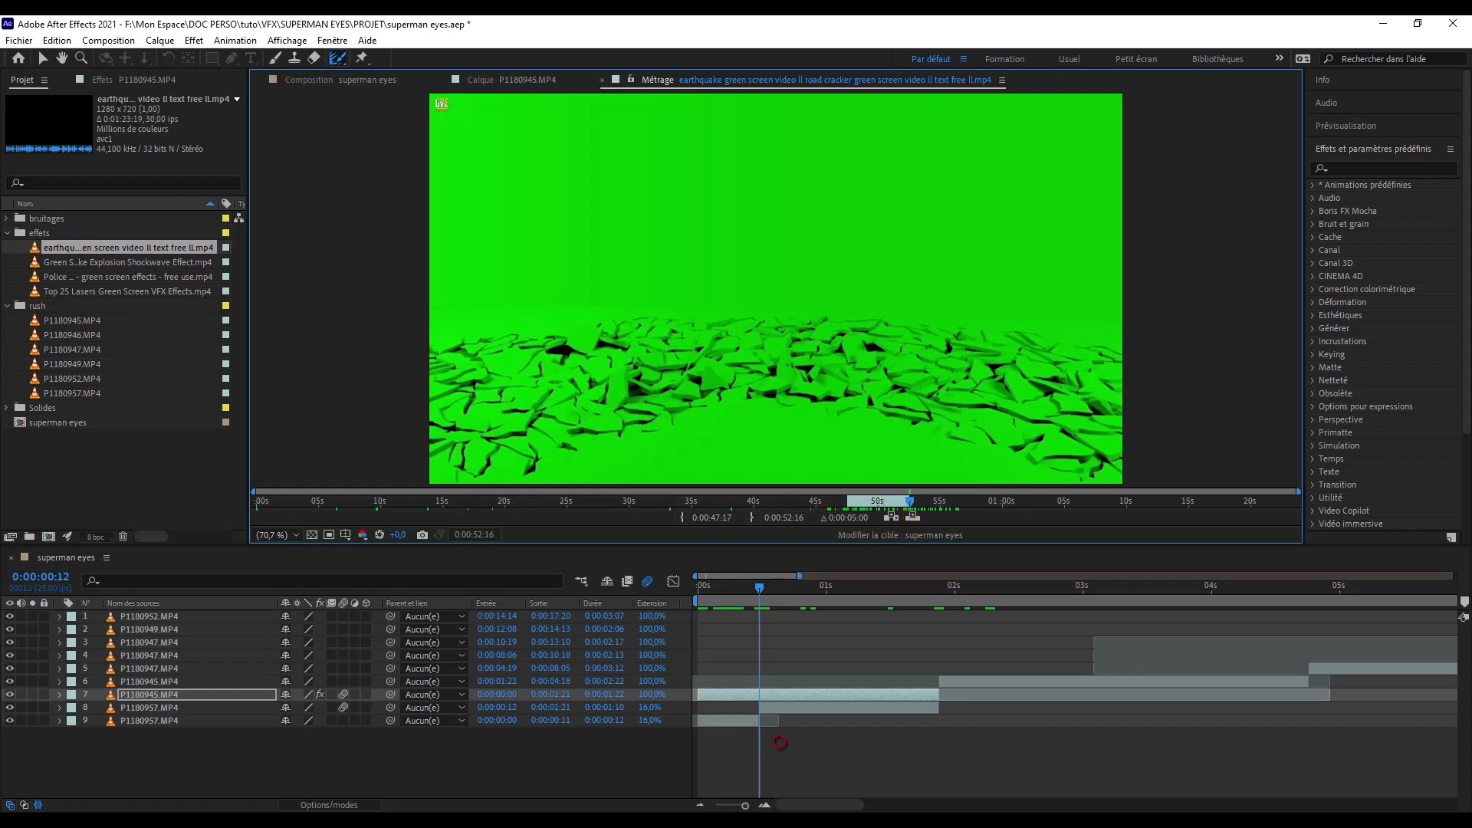
{"action": "left_click_drag", "start_coordinate": [184, 617], "coordinate": [184, 721]}
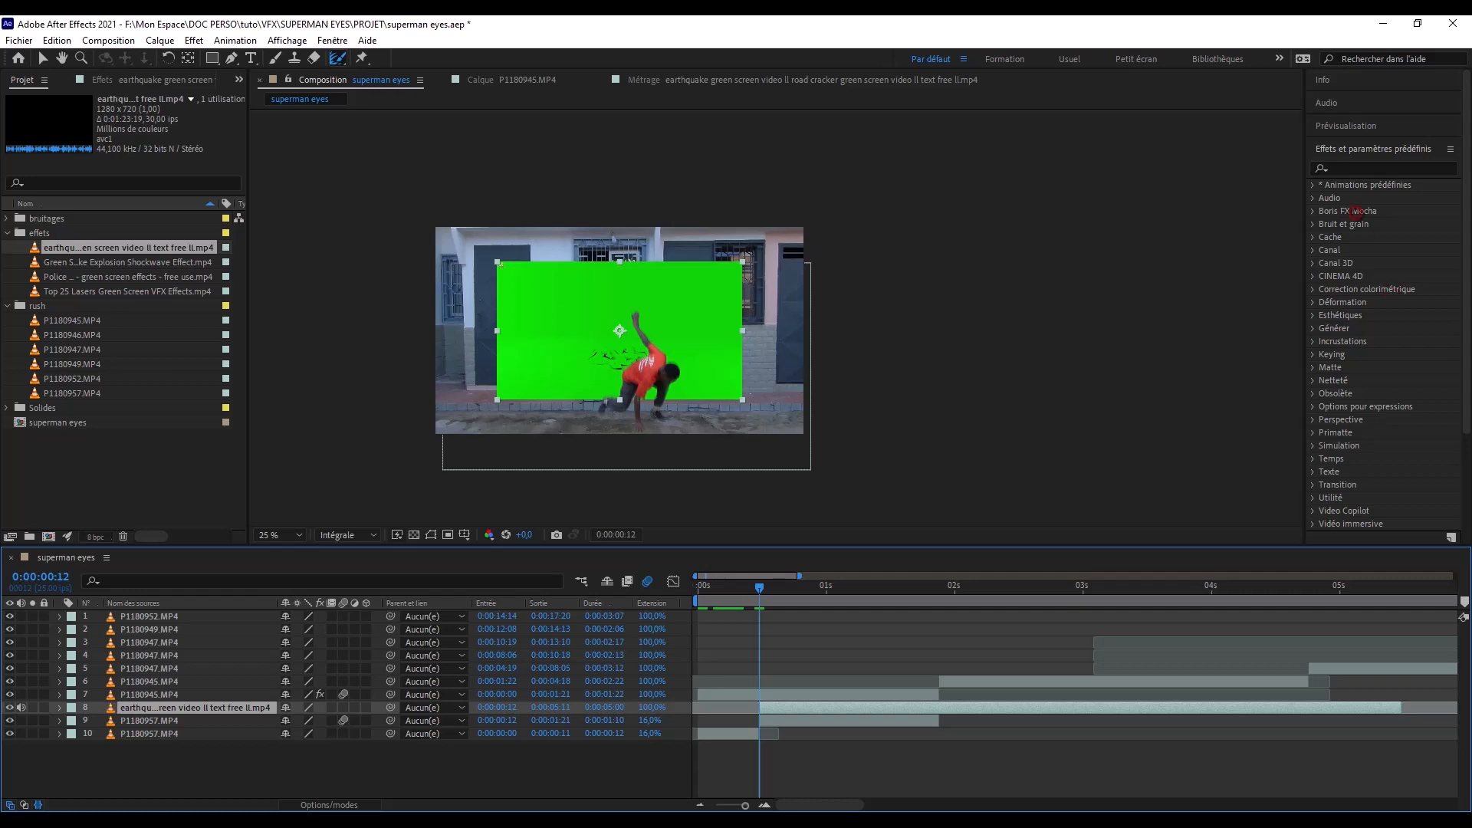
- Find the Keylight (1.2) effect and apply it to the earthquake green screen layer
{"action": "left_click", "coordinate": [1359, 168]}
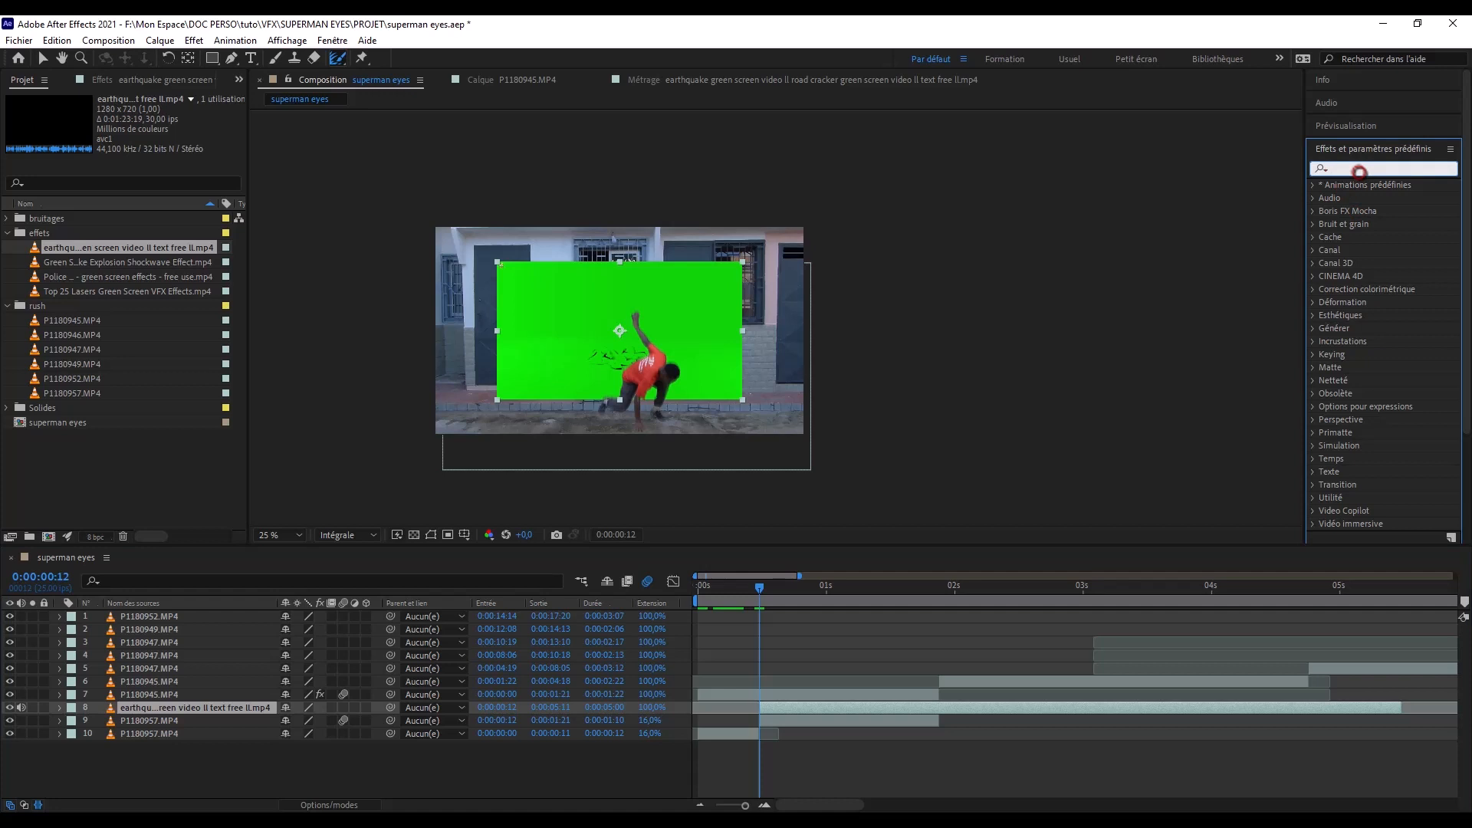
{"action": "type", "text": "keyli"}
{"action": "left_click", "coordinate": [1382, 237]}
{"action": "left_click_drag", "start_coordinate": [1382, 236], "coordinate": [838, 707]}
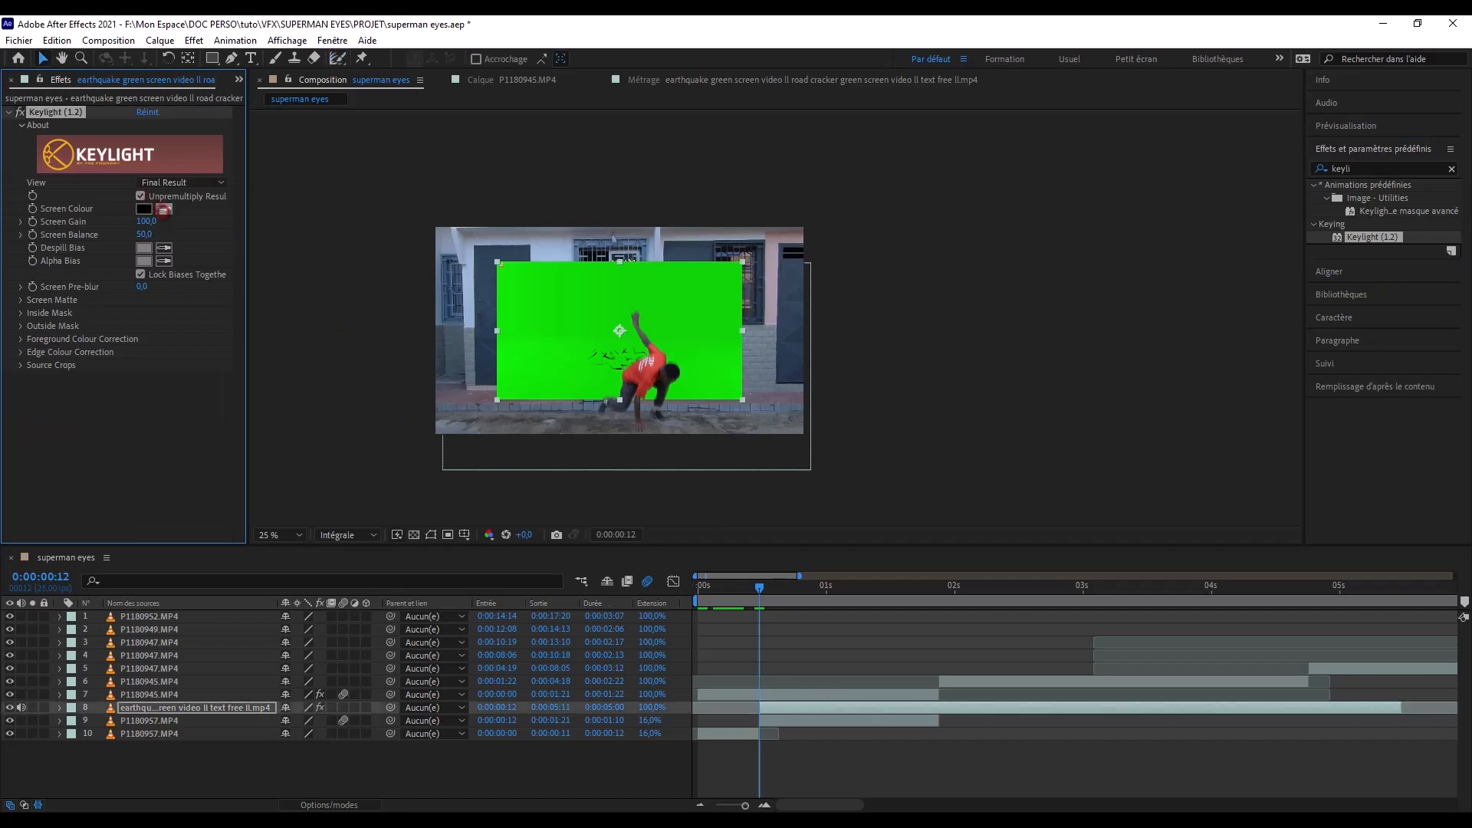
- Key out the green of the earthquake layer by sampling it as Keylight's Screen Colour, and set the layer's Position to 1093, 912
{"action": "left_click", "coordinate": [595, 296]}
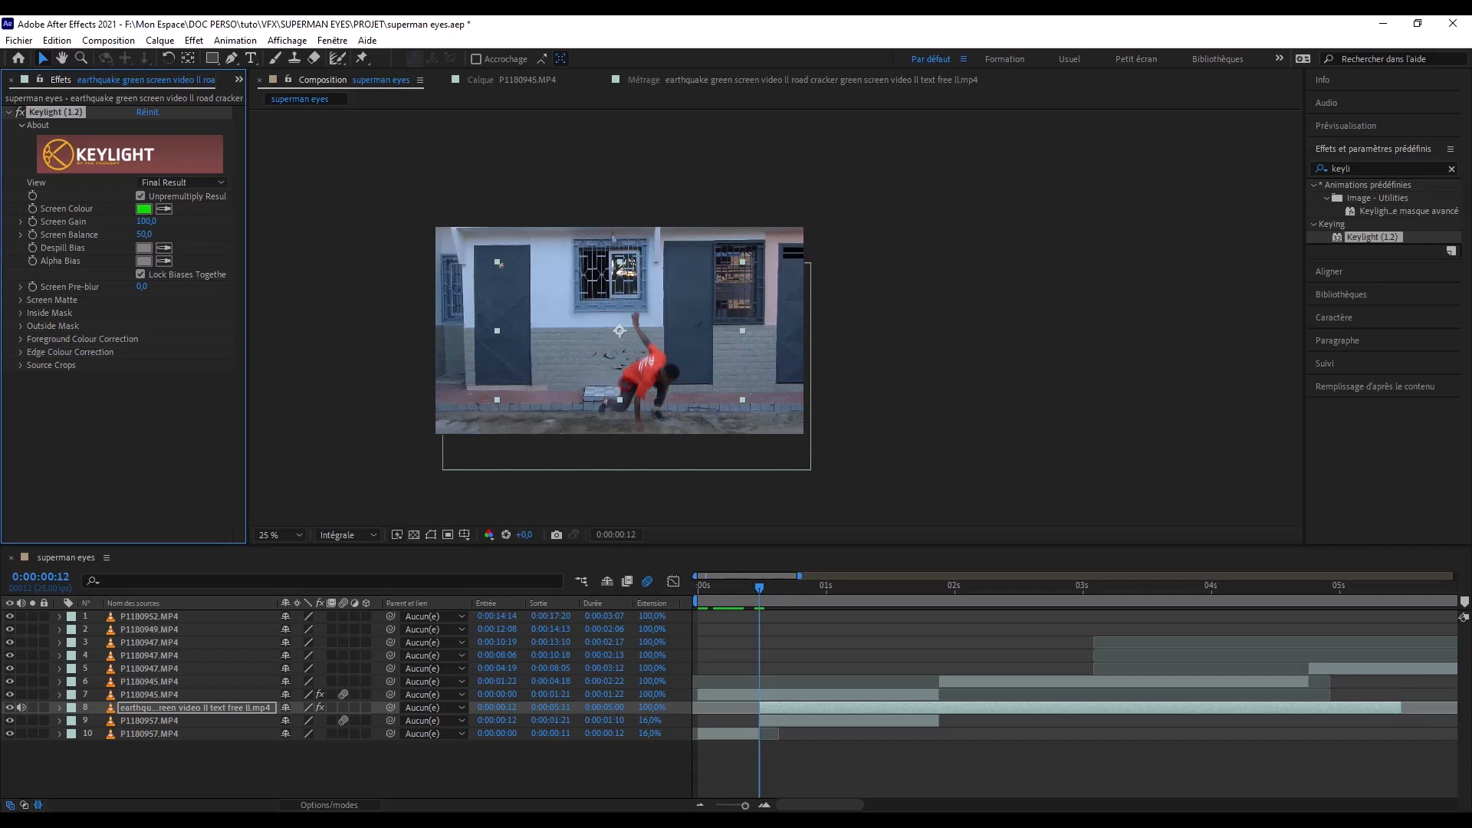
{"action": "left_click", "coordinate": [196, 707]}
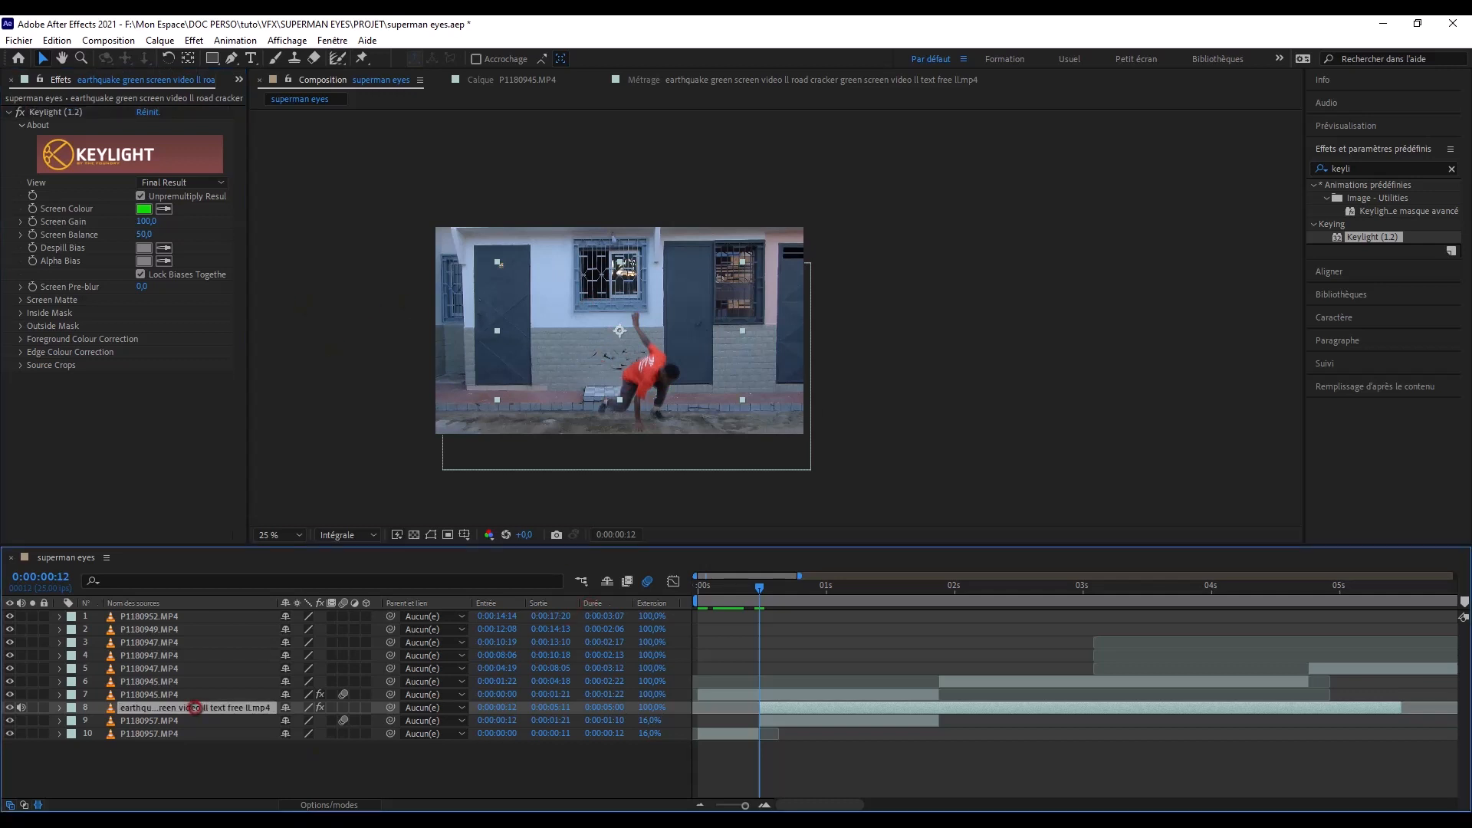
{"action": "key", "text": "p"}
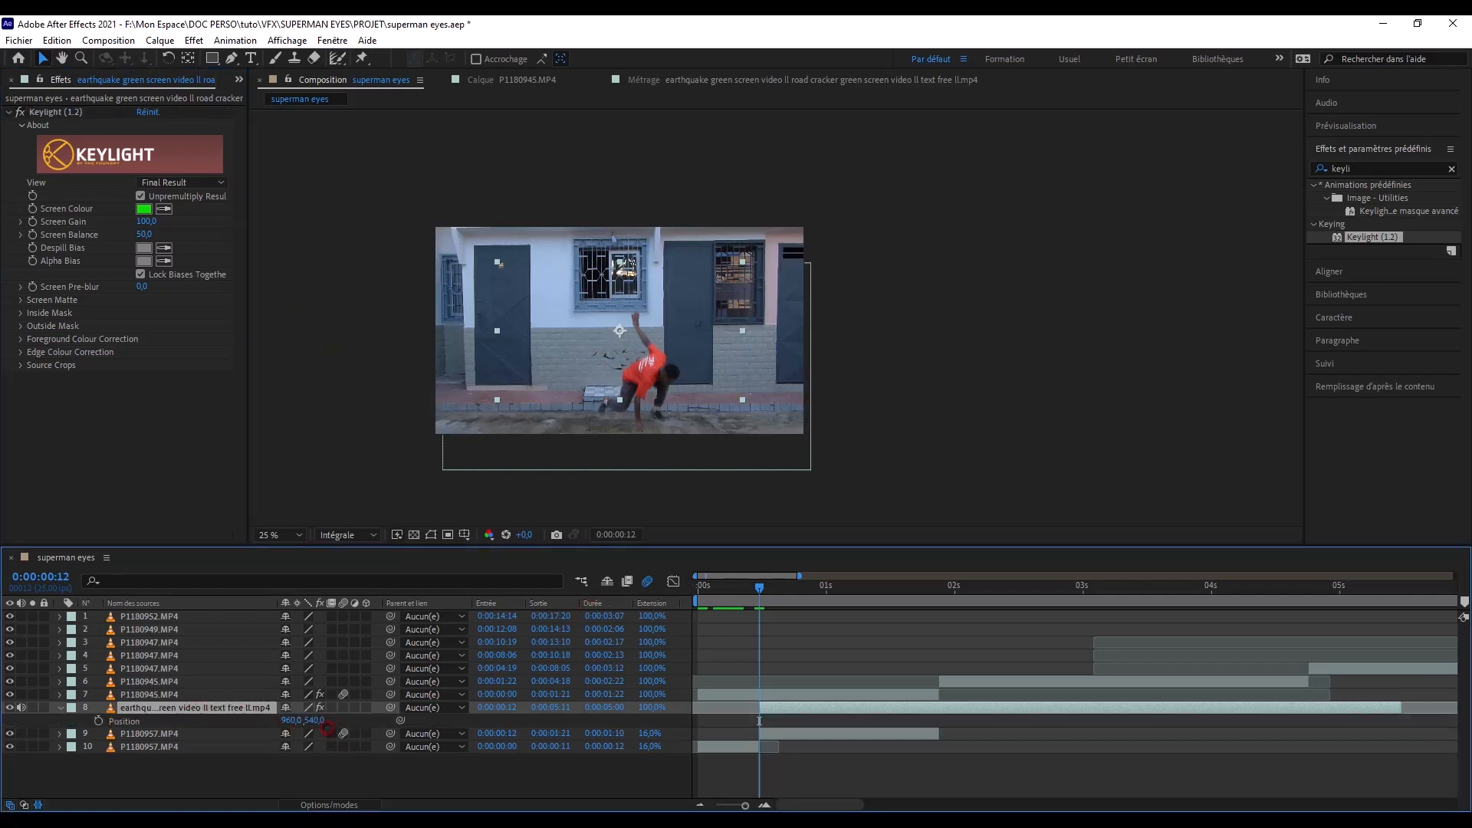
{"action": "left_click", "coordinate": [394, 719]}
{"action": "left_click_drag", "start_coordinate": [393, 720], "coordinate": [541, 720]}
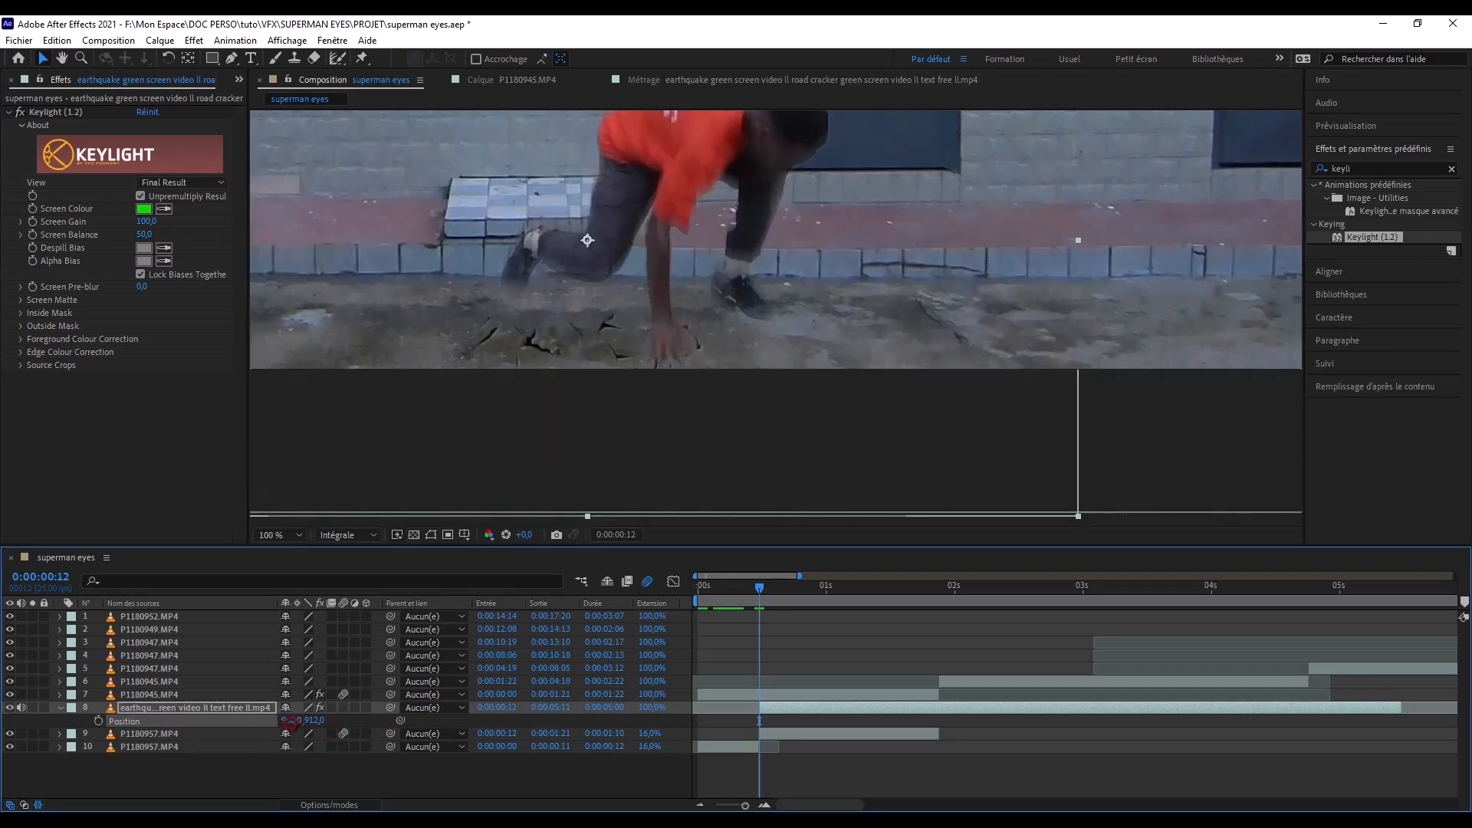
{"action": "left_click_drag", "start_coordinate": [289, 721], "coordinate": [34, 79]}
- Open Green Screen Smoke Explosion Shockwave Effect.mp4 from the effets folder as footage and scrub to the start of the explosion
{"action": "left_click", "coordinate": [239, 80]}
{"action": "left_click", "coordinate": [269, 98]}
{"action": "left_click", "coordinate": [35, 262]}
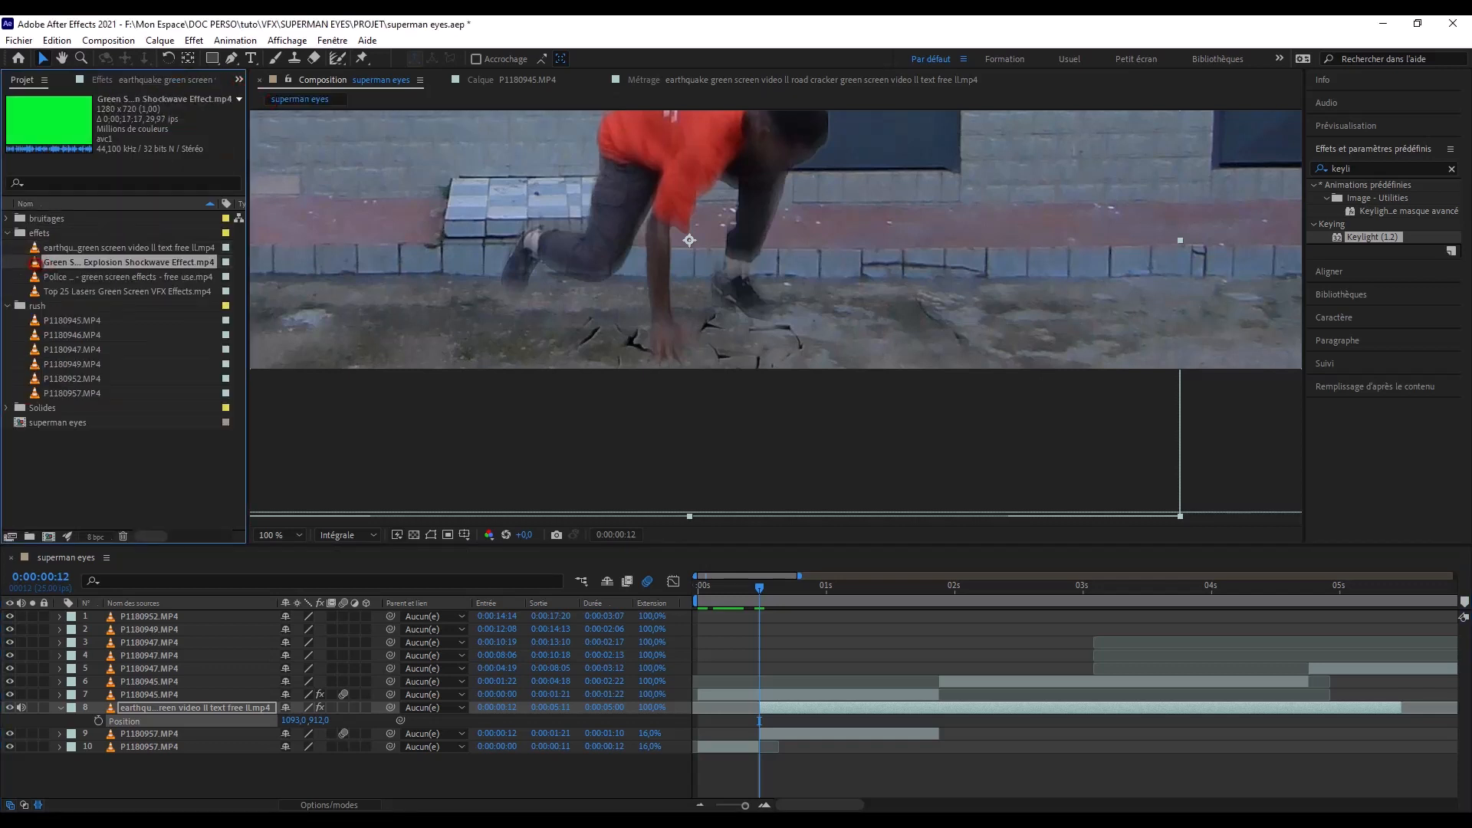
{"action": "double_click", "coordinate": [35, 262]}
{"action": "left_click_drag", "start_coordinate": [348, 502], "coordinate": [361, 501]}
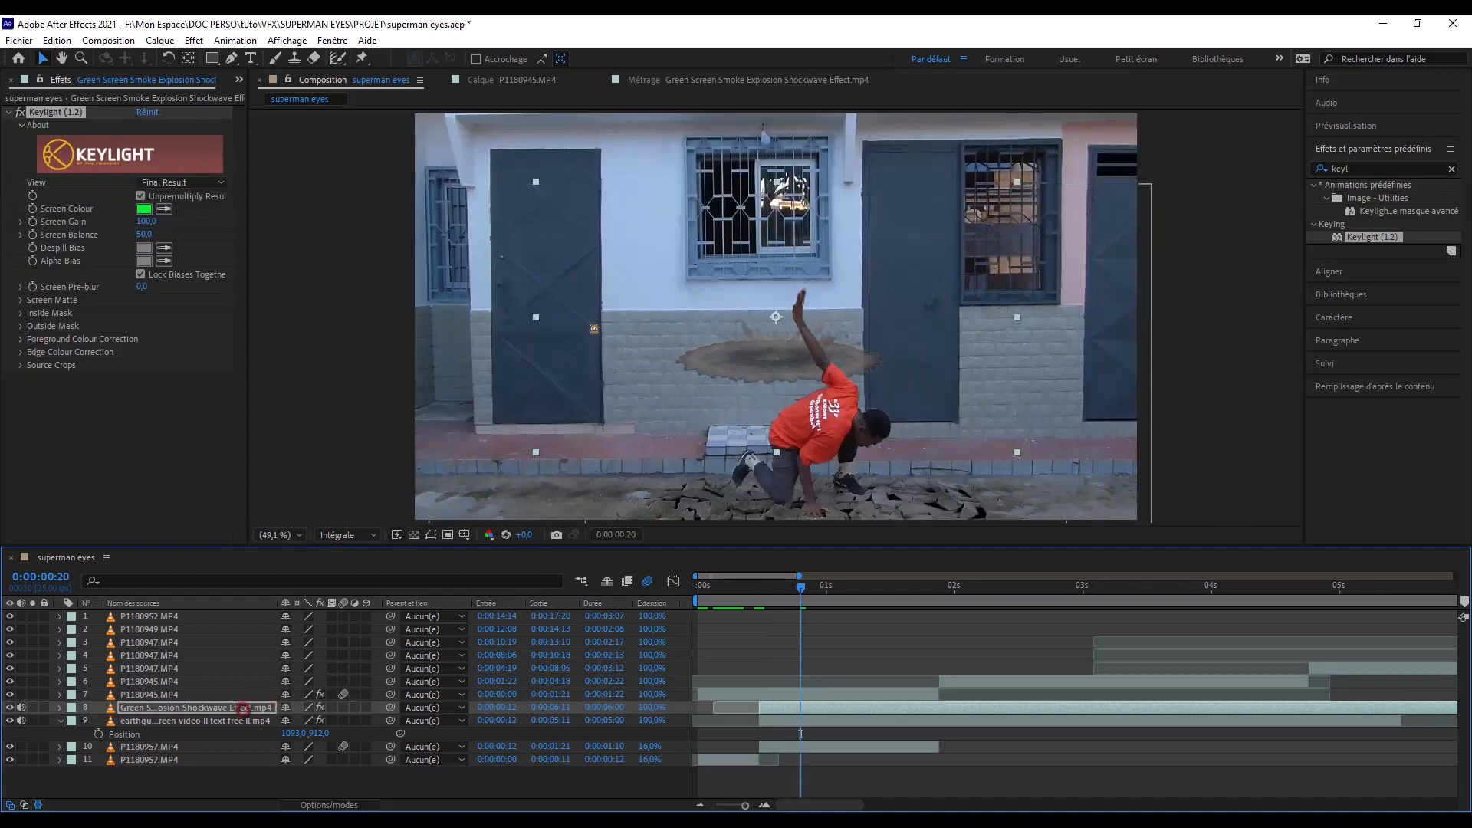
- Lower the Position of the keyed smoke explosion shockwave layer so the blast sits on the ground where the man lands
{"action": "left_click", "coordinate": [243, 709]}
{"action": "key", "text": "p"}
{"action": "left_click", "coordinate": [380, 721]}
{"action": "left_click_drag", "start_coordinate": [380, 721], "coordinate": [676, 714]}
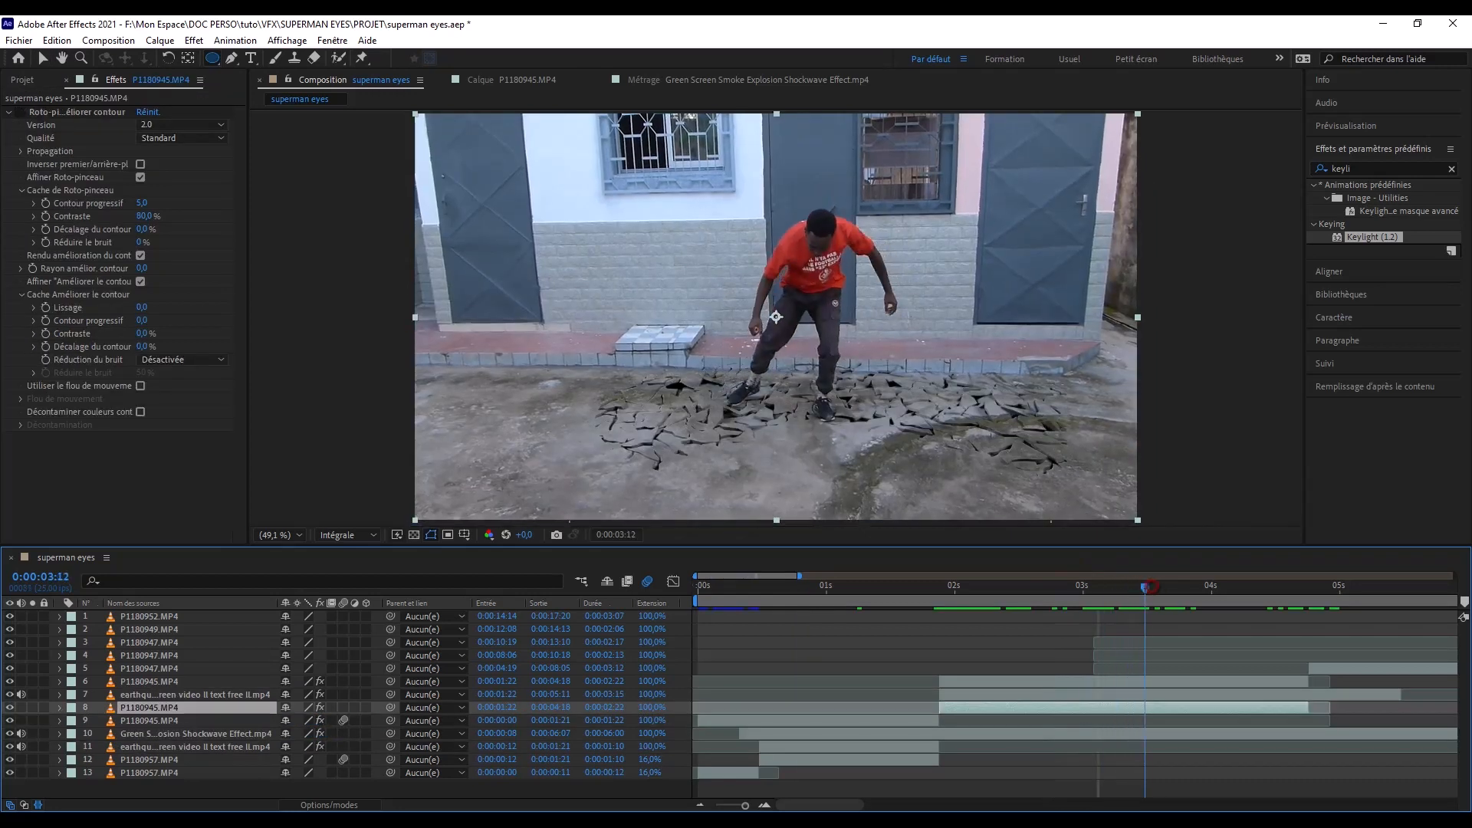
- Scrub through the man's stand-up shot, return to 0:00:01:22, and add a null object there for tracking
{"action": "left_click_drag", "start_coordinate": [1152, 587], "coordinate": [1285, 588]}
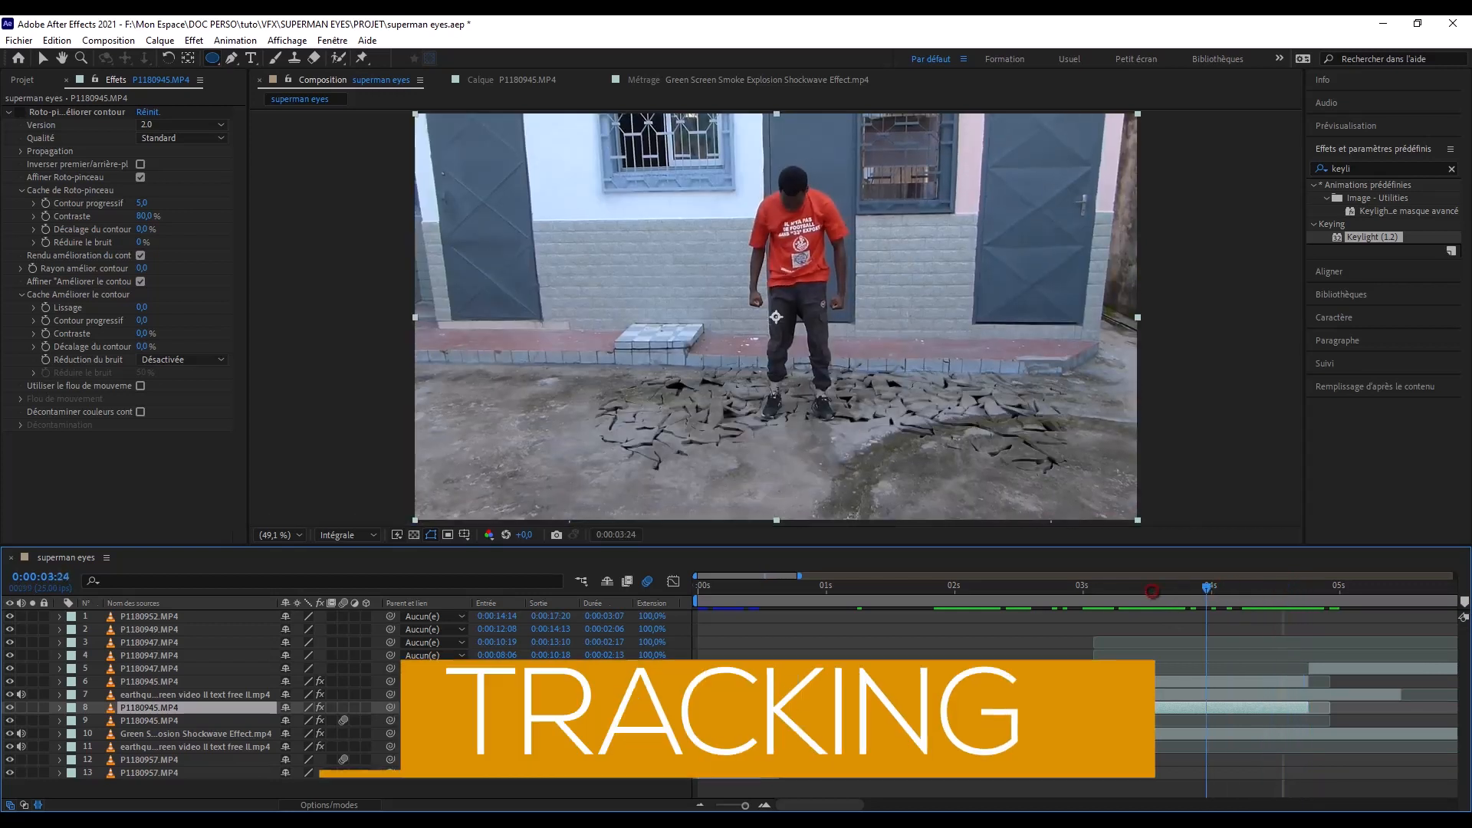
{"action": "left_click_drag", "start_coordinate": [1153, 591], "coordinate": [948, 595]}
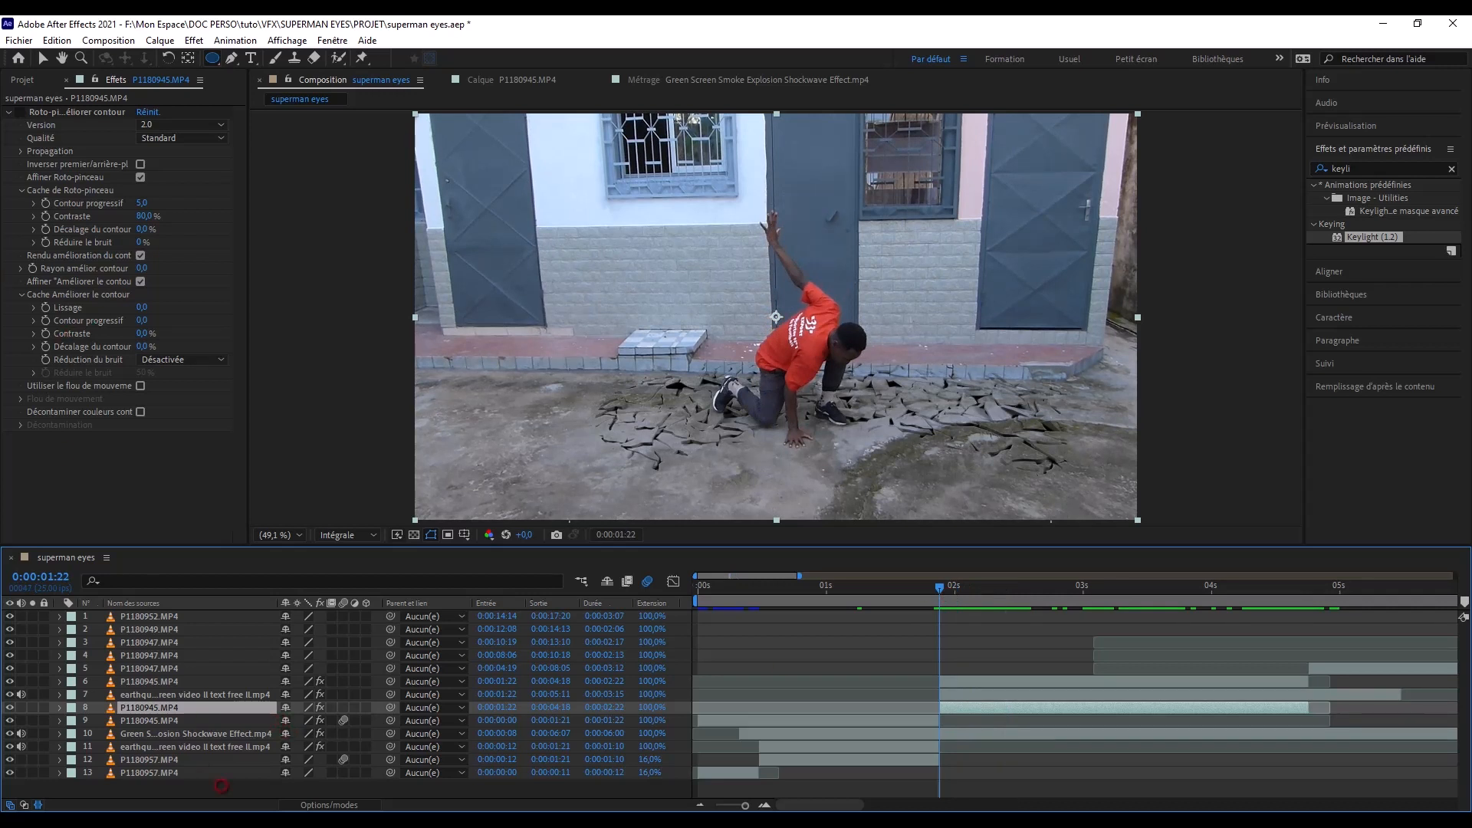
{"action": "right_click", "coordinate": [221, 785]}
{"action": "mouse_move", "coordinate": [394, 605]}
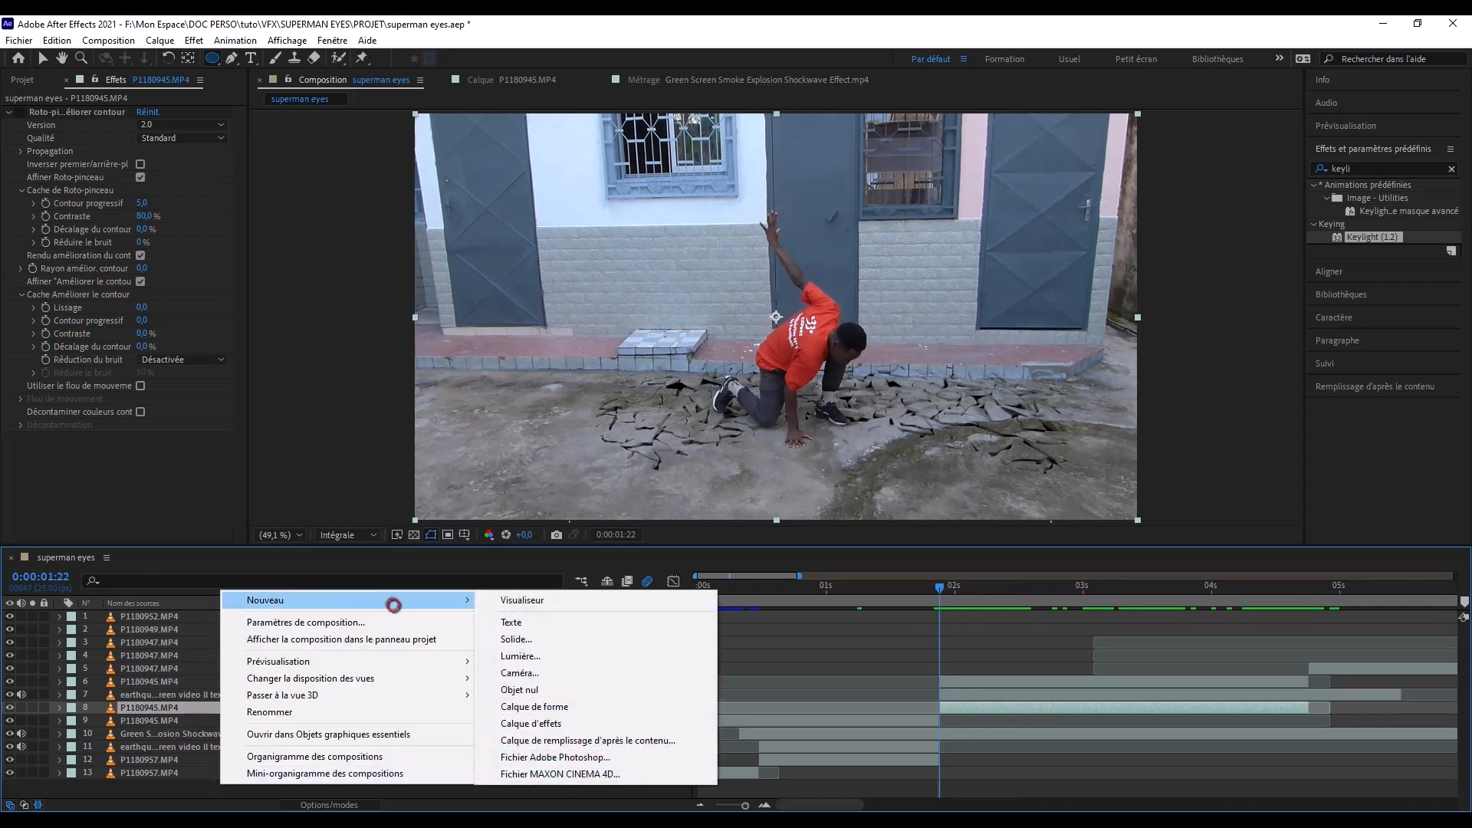
{"action": "left_click", "coordinate": [527, 691]}
- Start motion tracking on the lower P1180945.MP4 layer, place the track point on the door's upper corner, and analyze forward
{"action": "left_click", "coordinate": [993, 723]}
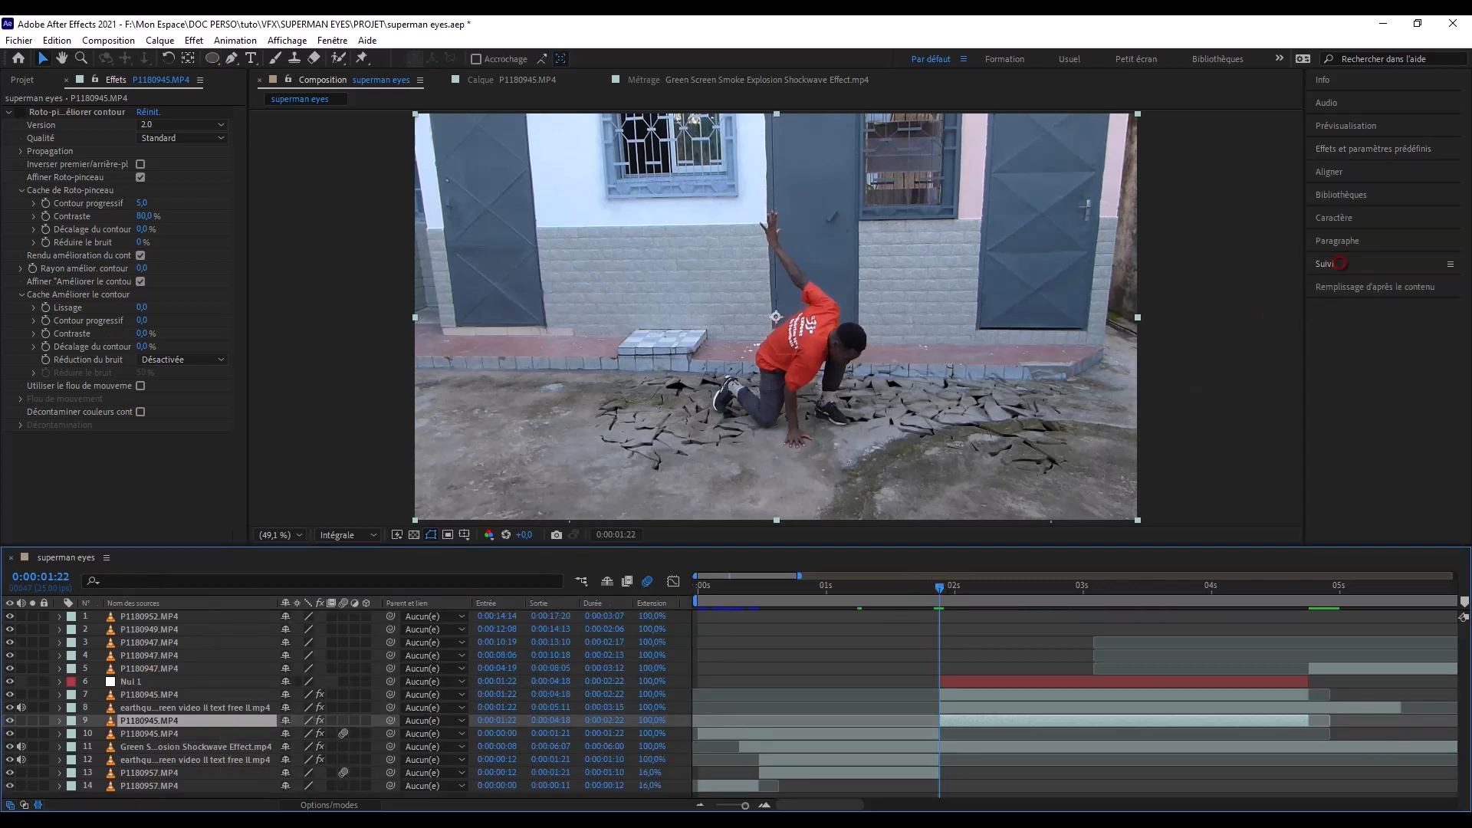
{"action": "left_click", "coordinate": [1340, 263]}
{"action": "left_click", "coordinate": [1332, 309]}
{"action": "left_click_drag", "start_coordinate": [780, 274], "coordinate": [544, 136]}
{"action": "left_click", "coordinate": [1438, 429]}
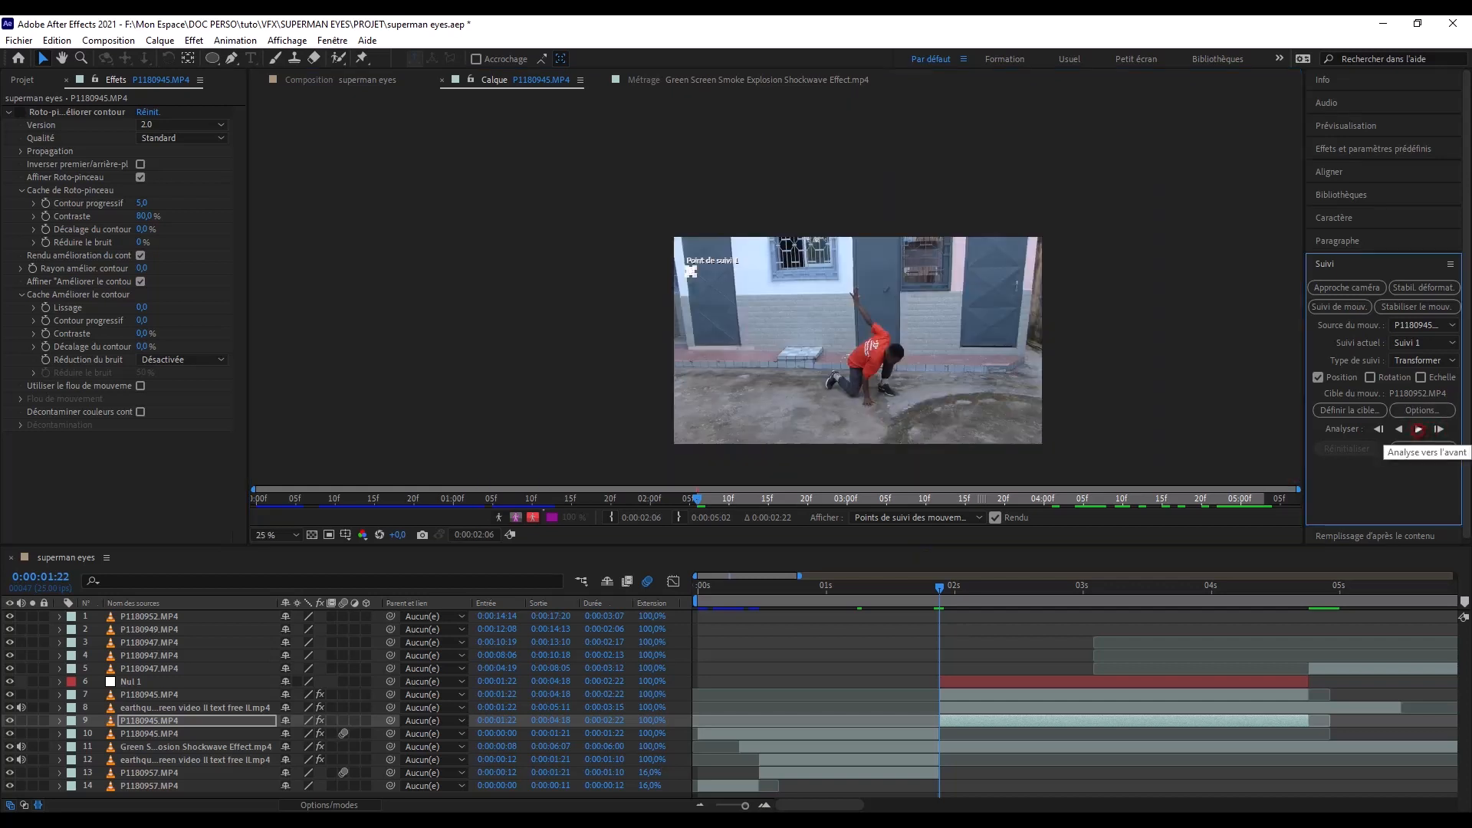
{"action": "left_click", "coordinate": [1419, 428]}
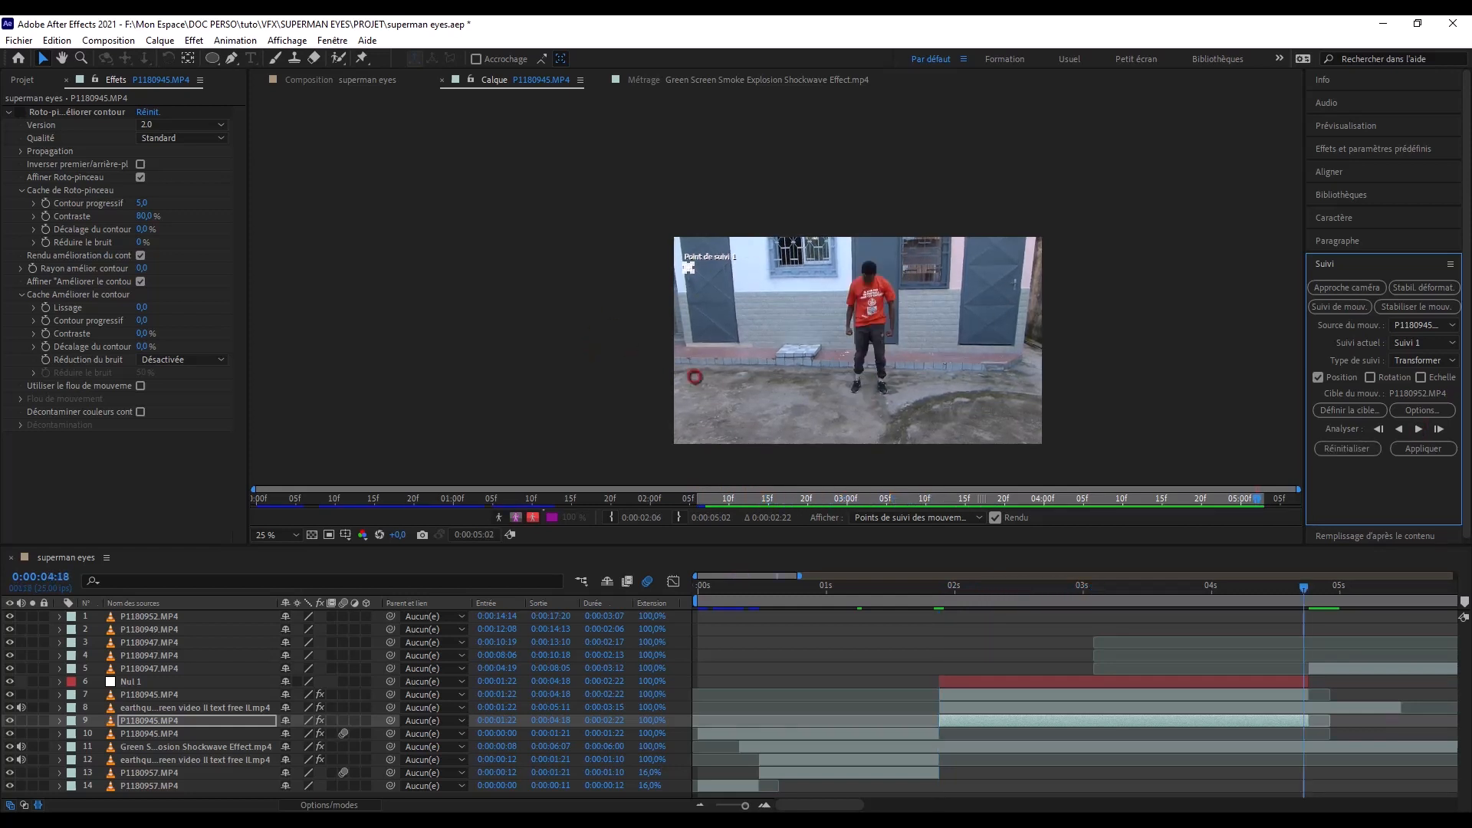
- Check the end of the tracked shot and apply the motion tracking data to the X and Y dimensions
{"action": "mouse_move", "coordinate": [1303, 589]}
{"action": "left_mouse_down"}
{"action": "mouse_move", "coordinate": [1037, 599]}
{"action": "mouse_move", "coordinate": [1294, 595]}
{"action": "left_mouse_up"}
{"action": "left_click", "coordinate": [1411, 450]}
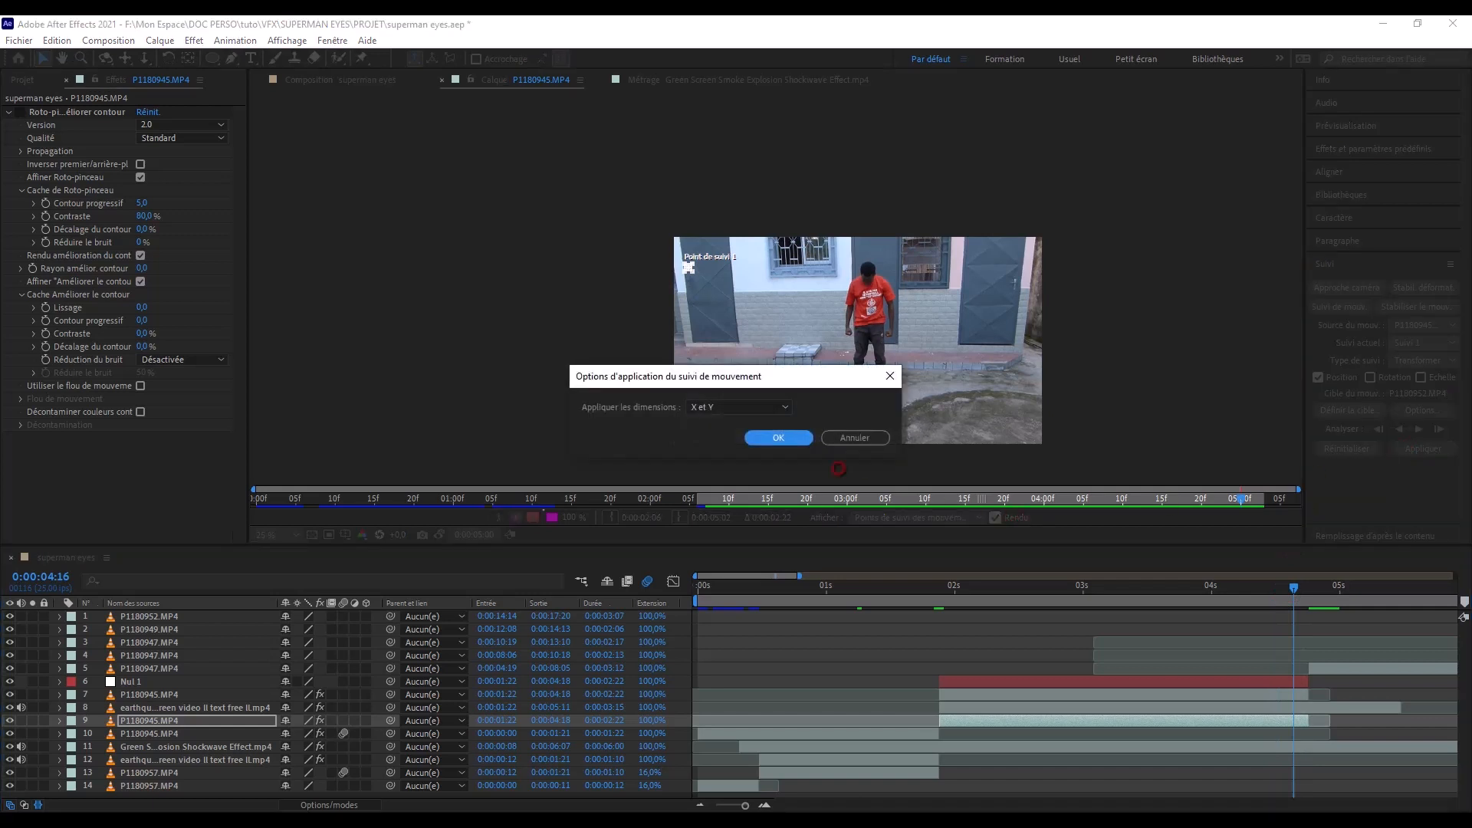
{"action": "left_click", "coordinate": [780, 437]}
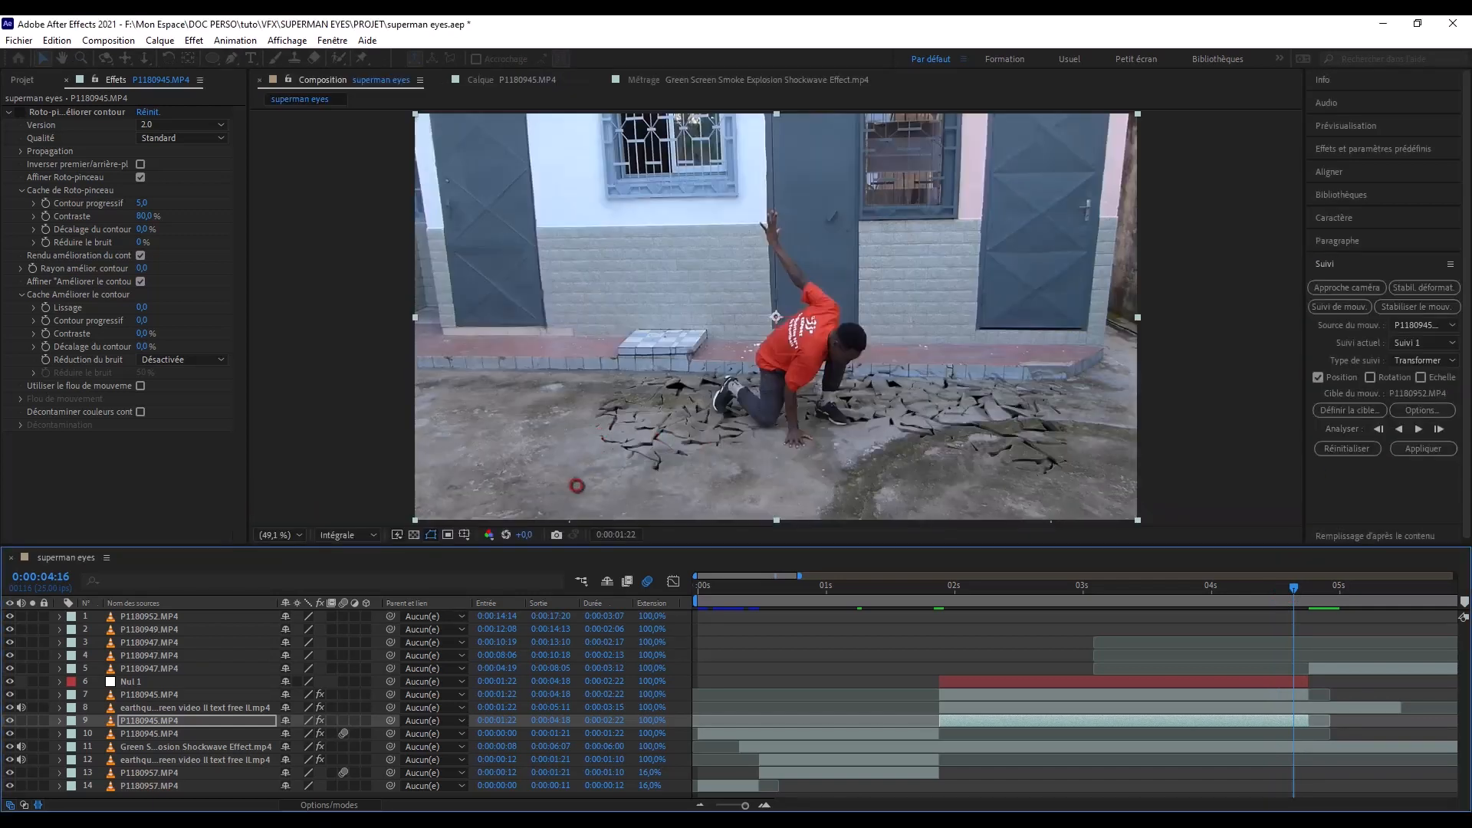
- Parent the earthquake green screen layer that starts at 0:00:01:22 to the Nul 1 layer
{"action": "left_click", "coordinate": [130, 681]}
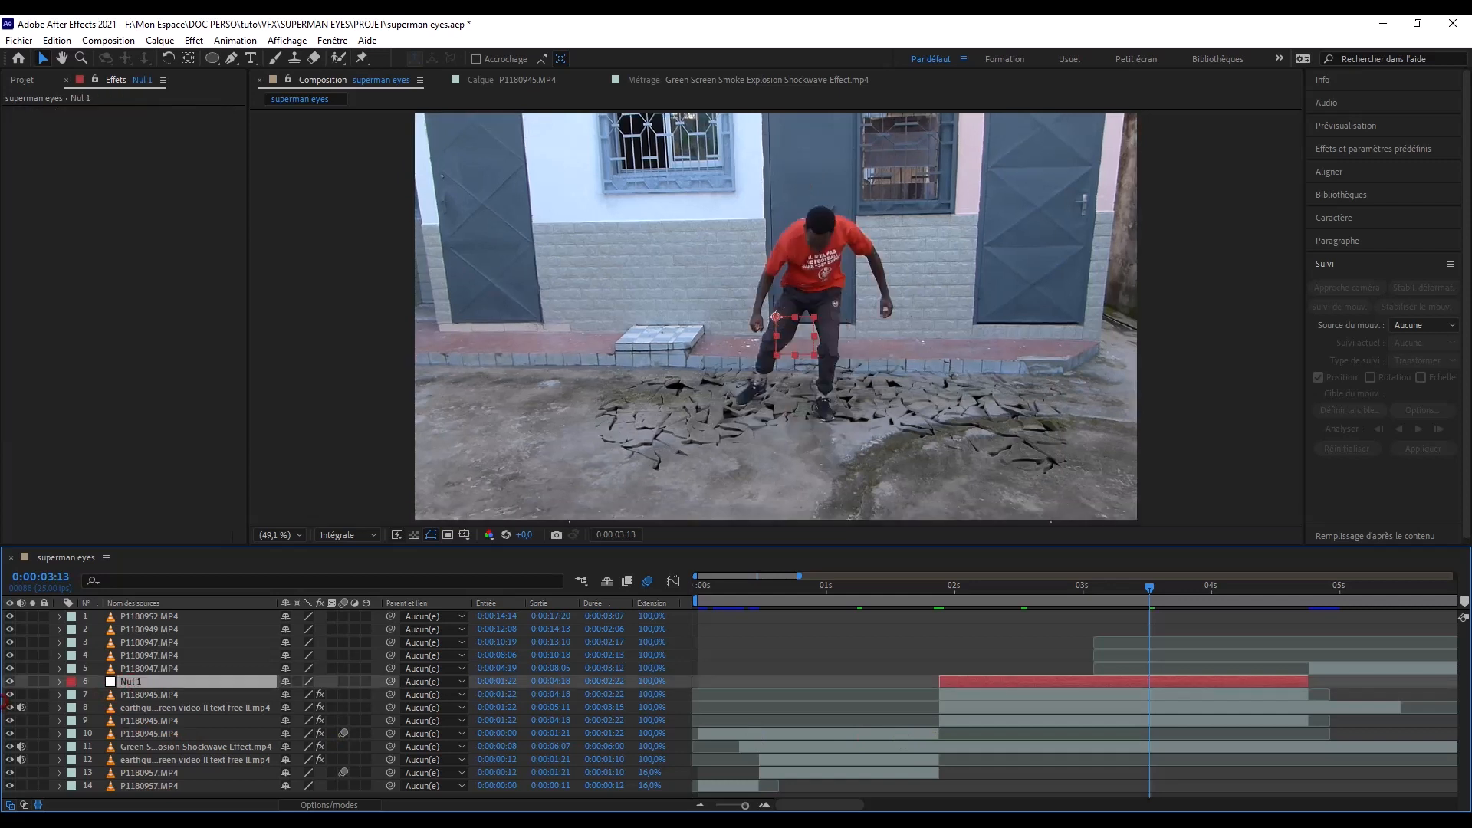
{"action": "left_click", "coordinate": [195, 708]}
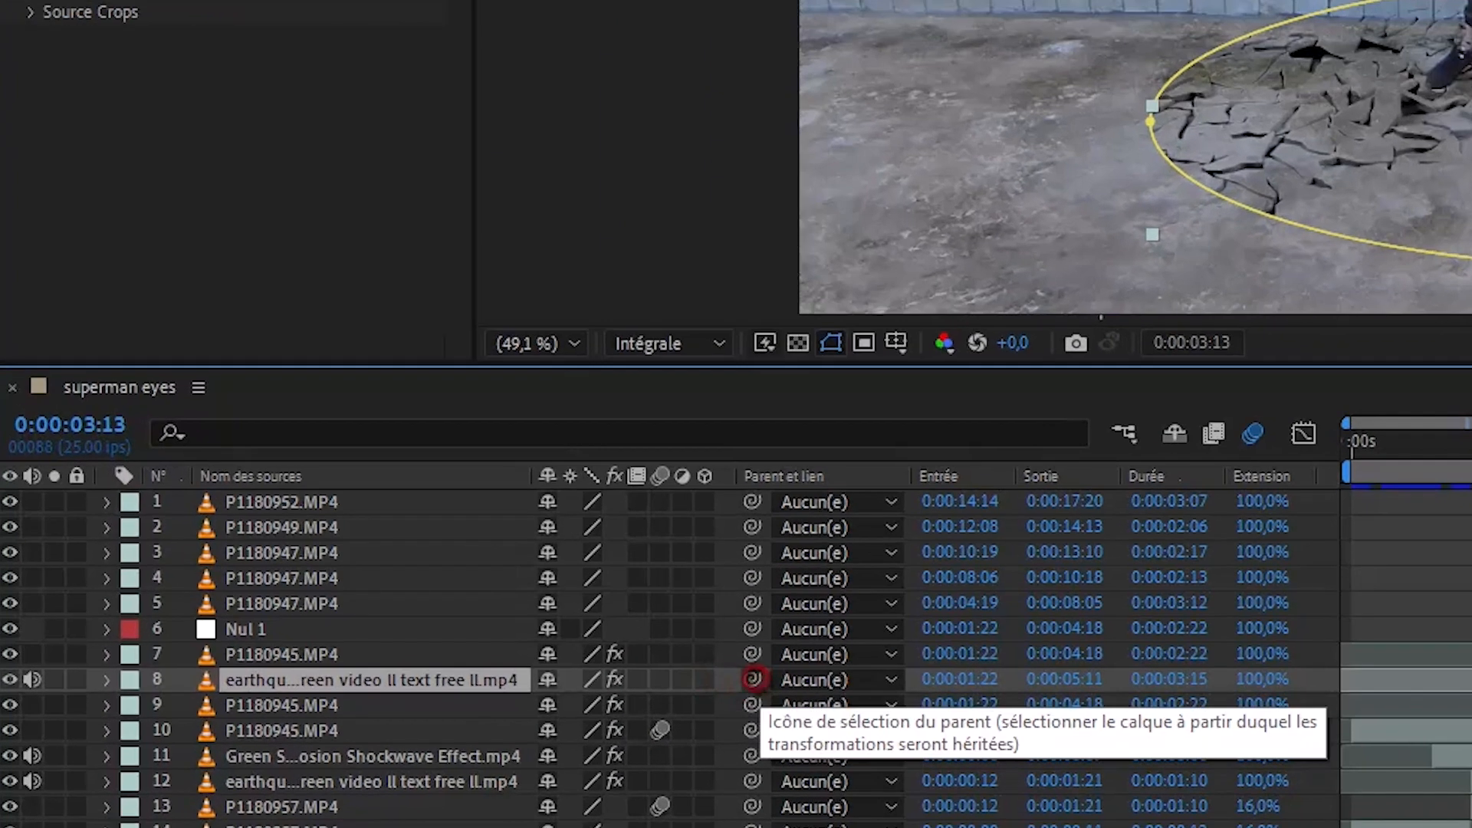
{"action": "left_click_drag", "start_coordinate": [746, 681], "coordinate": [242, 629]}
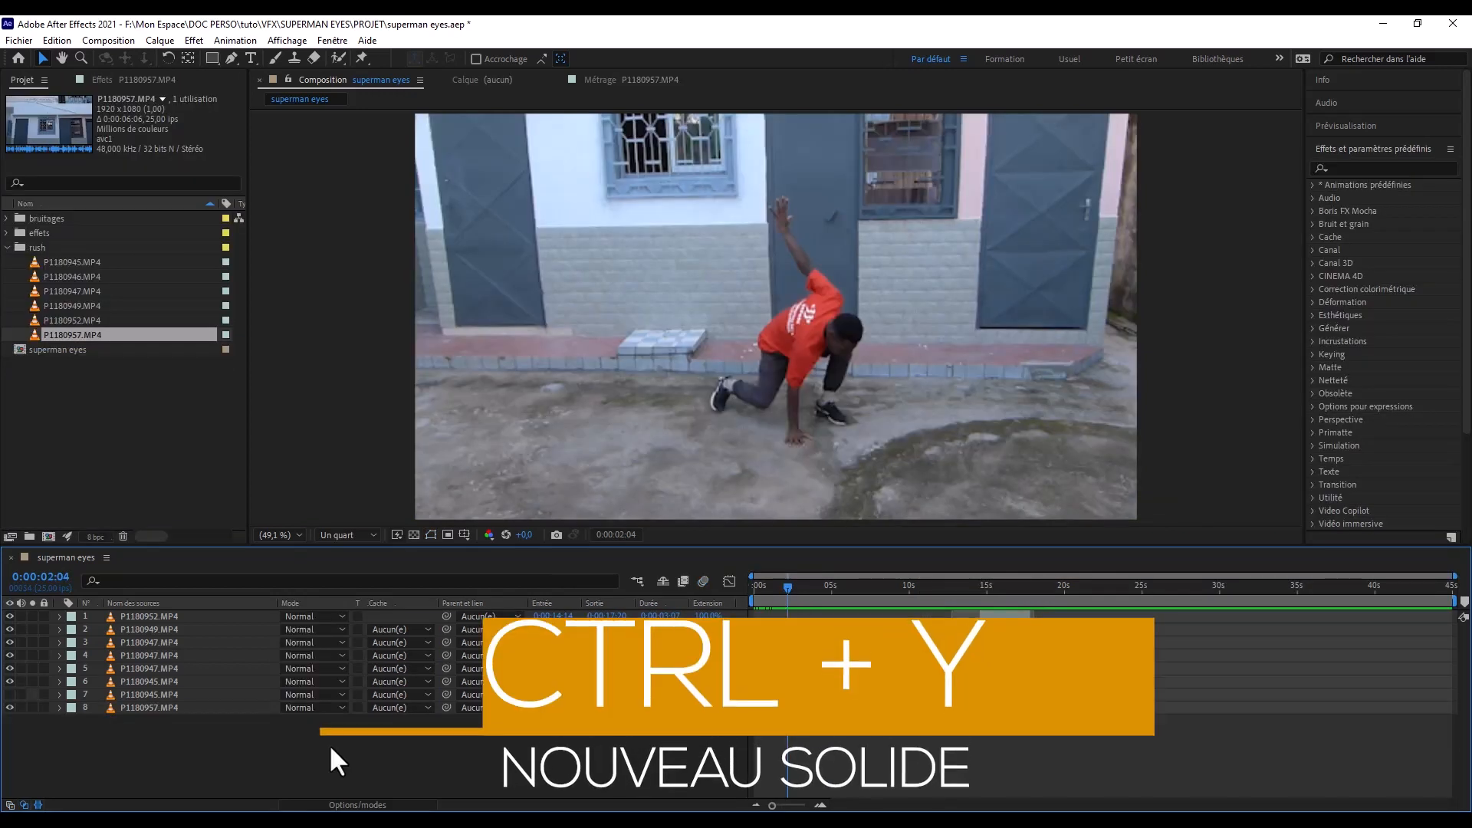
- Create a new white solid layer of 1920 x 1080 px
{"action": "key", "text": "ctrl+y"}
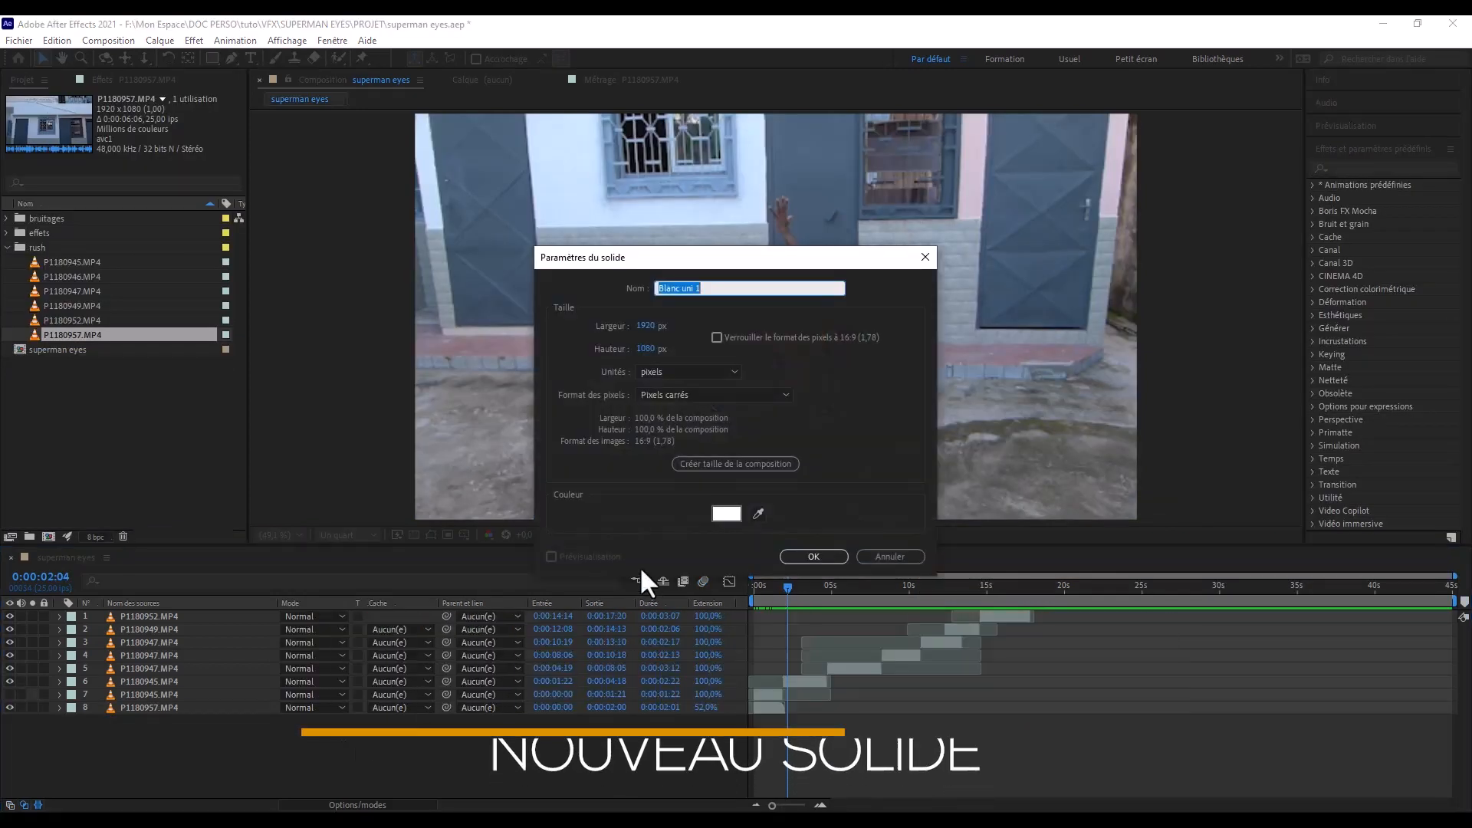
{"action": "left_click", "coordinate": [727, 512]}
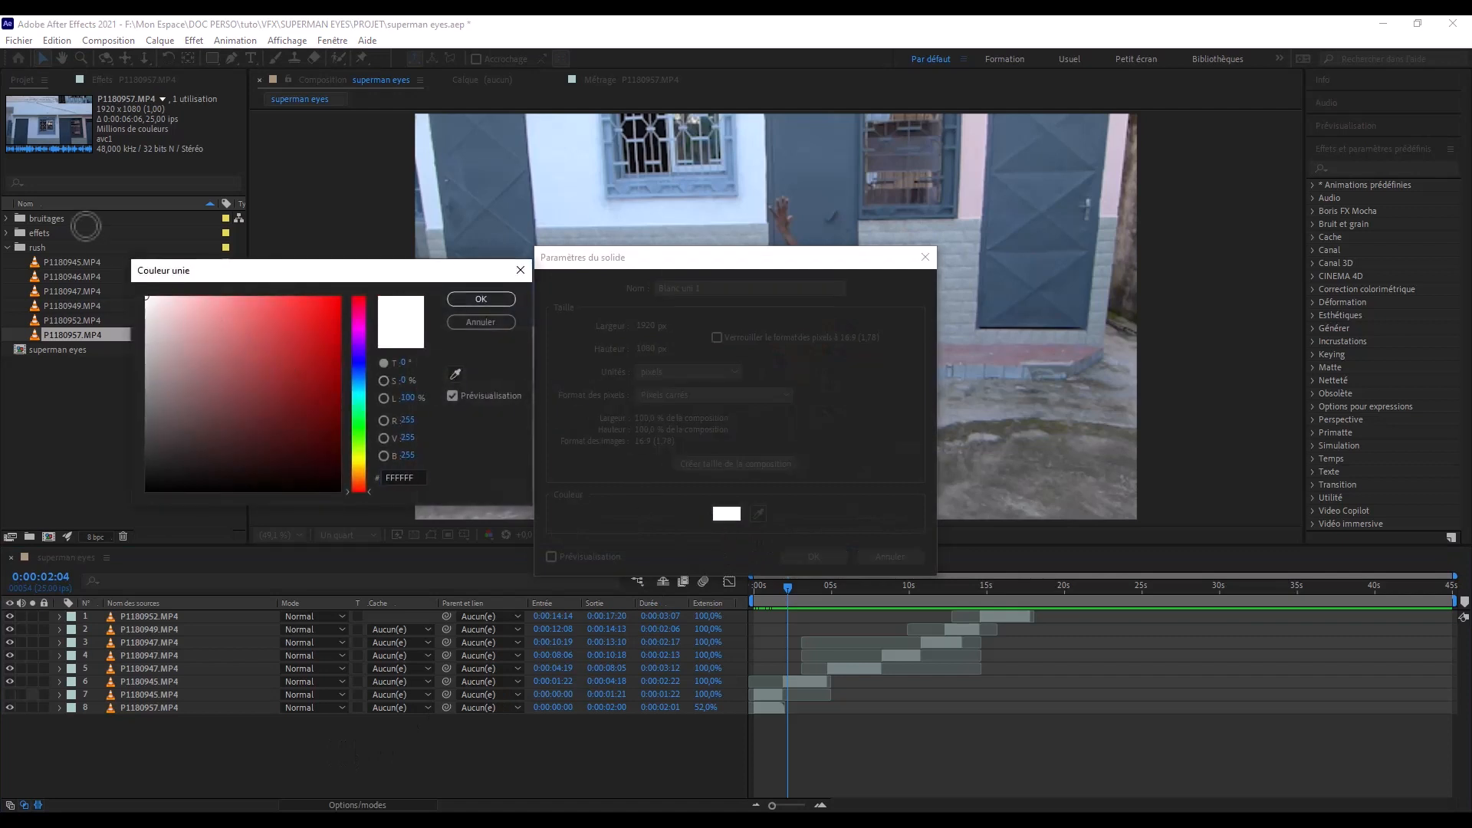
{"action": "left_click", "coordinate": [161, 41]}
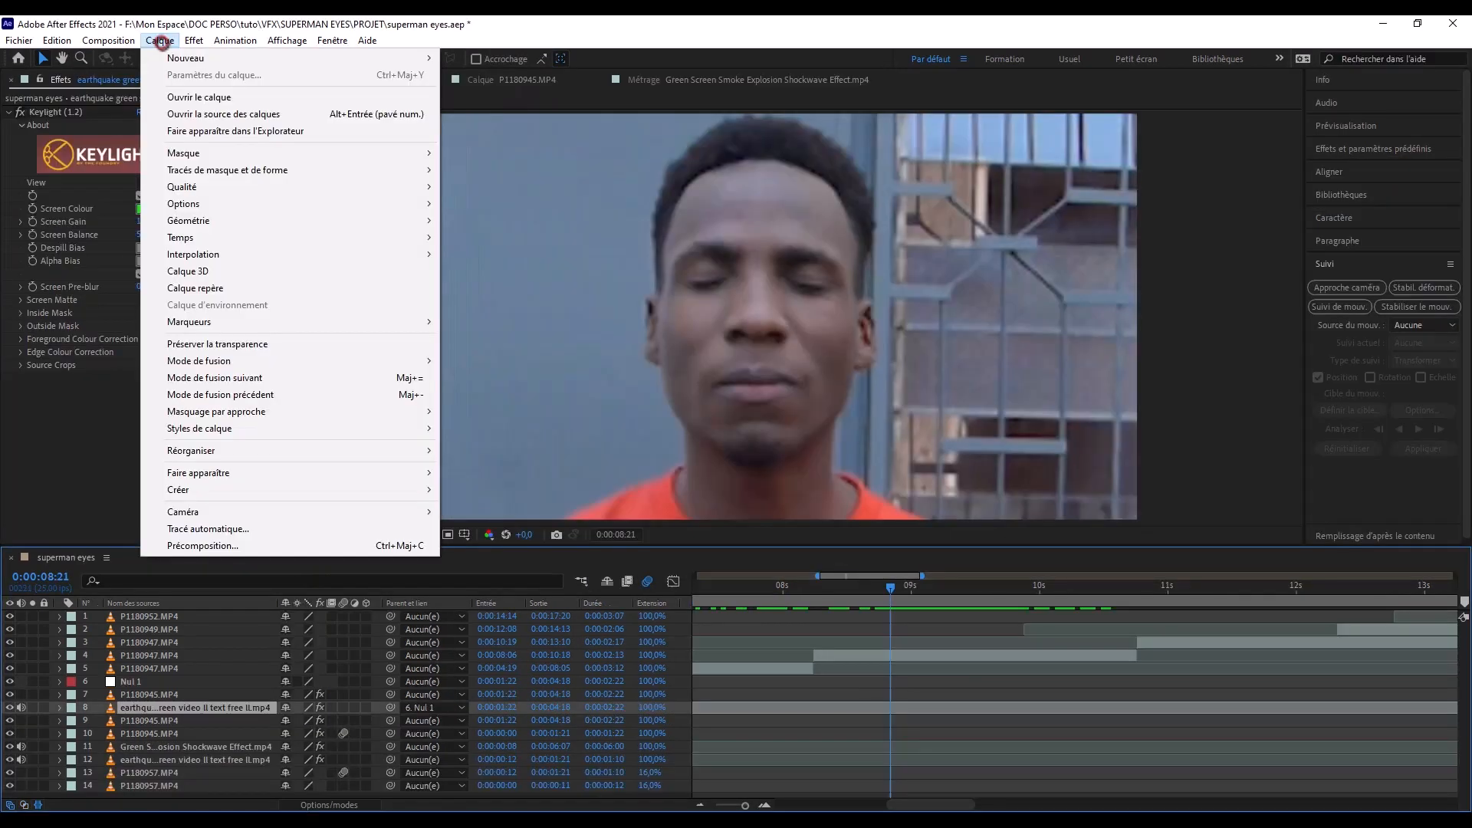
{"action": "mouse_move", "coordinate": [345, 59]}
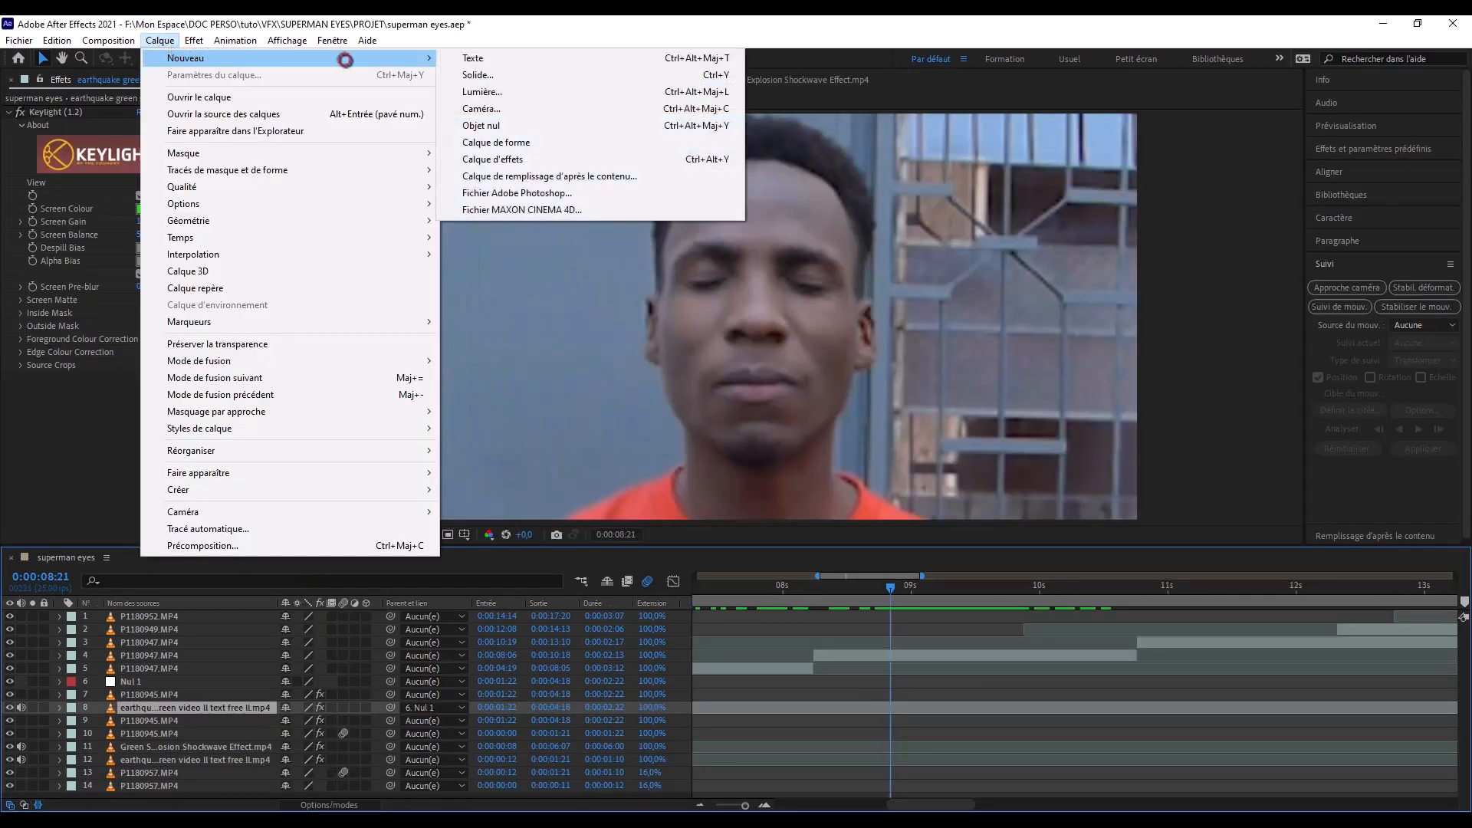
{"action": "left_click", "coordinate": [479, 74]}
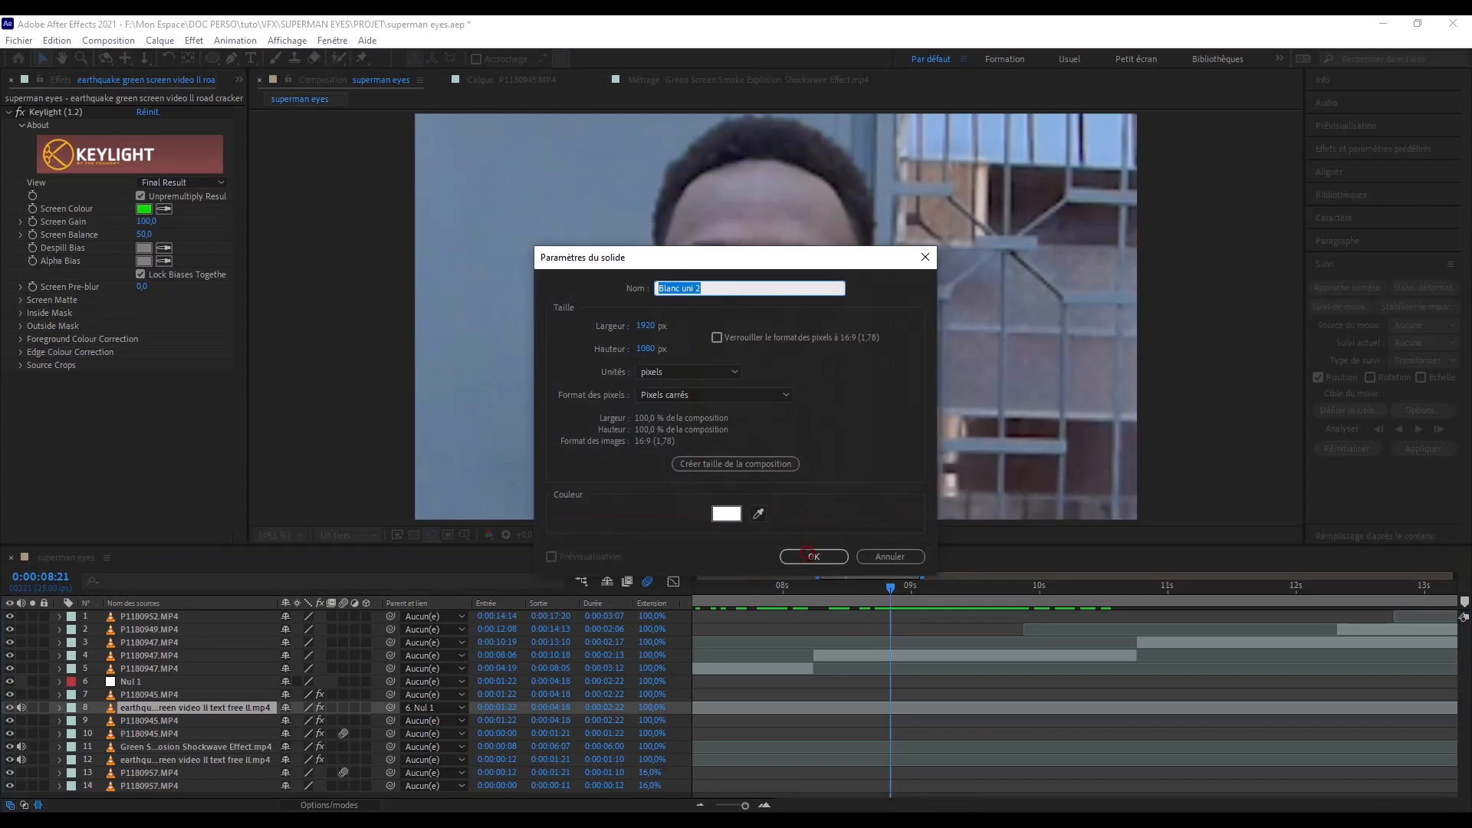
{"action": "left_click", "coordinate": [814, 557]}
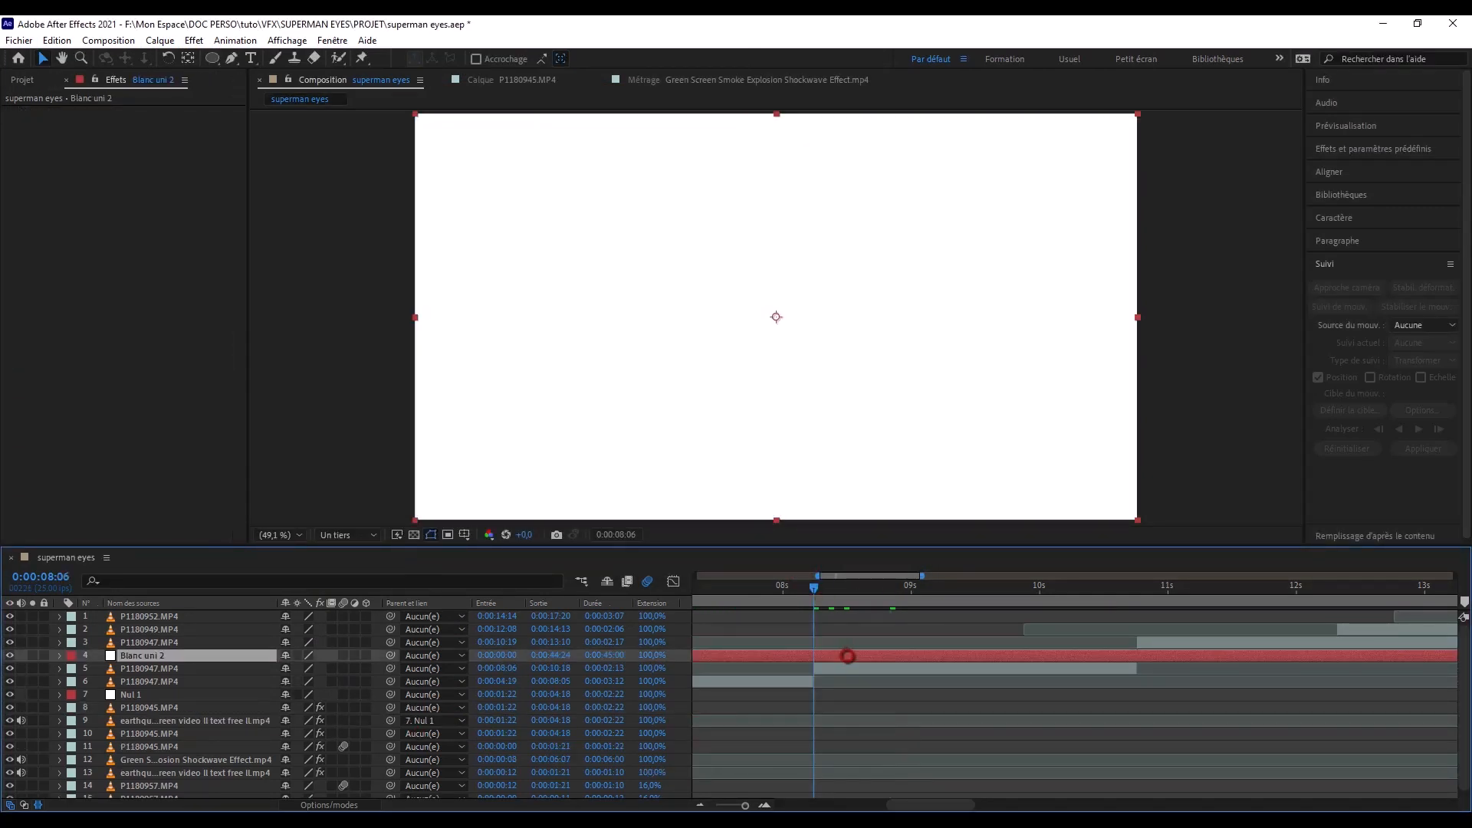
- Trim the white solid to 0:00:08:06–0:00:10:18 to match the face close-up, and hide it
{"action": "key", "text": "ctrl+shift+d"}
{"action": "left_click", "coordinate": [783, 668]}
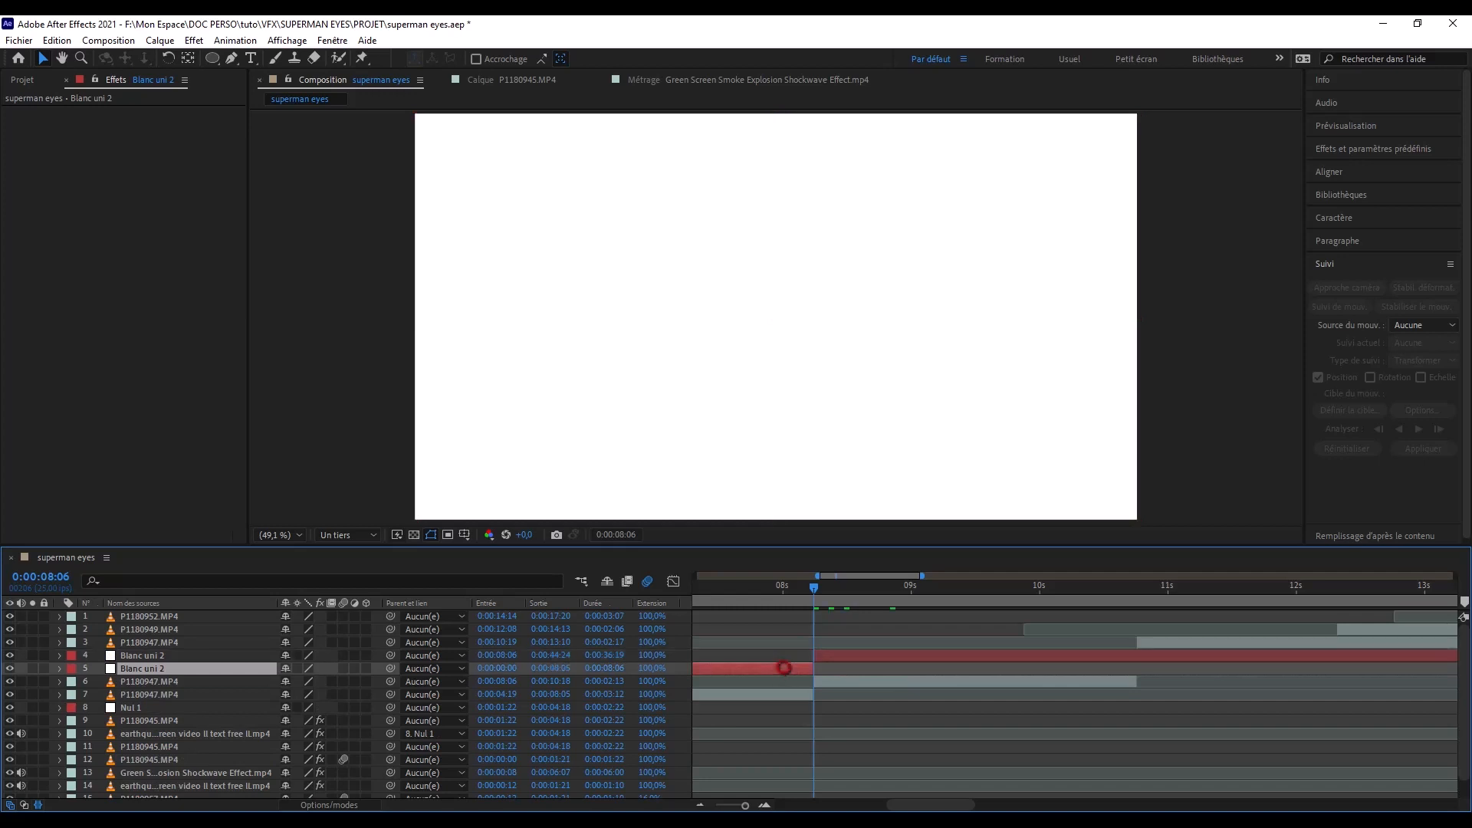
{"action": "key", "text": "Delete"}
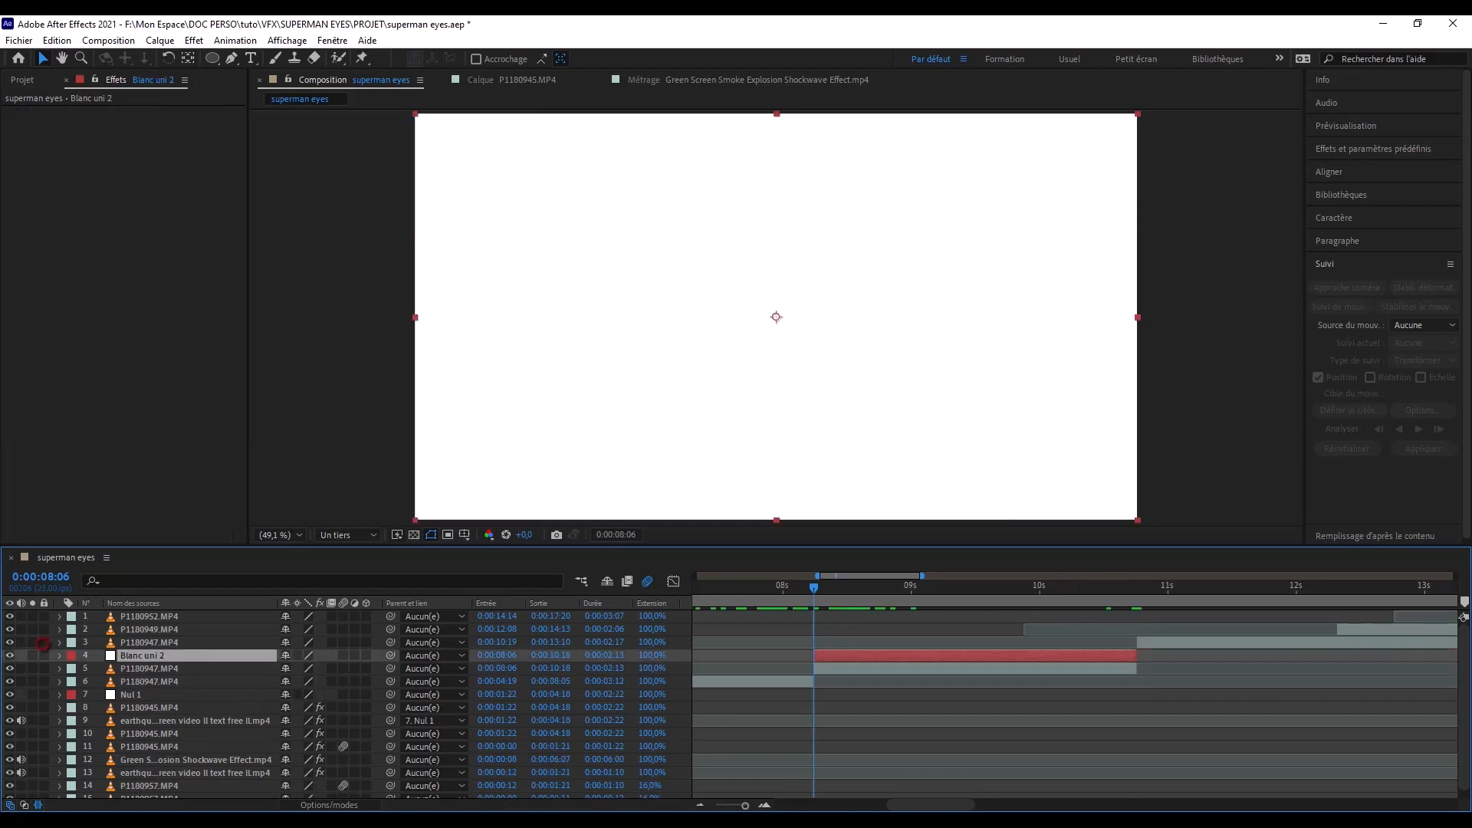
{"action": "left_click", "coordinate": [10, 655]}
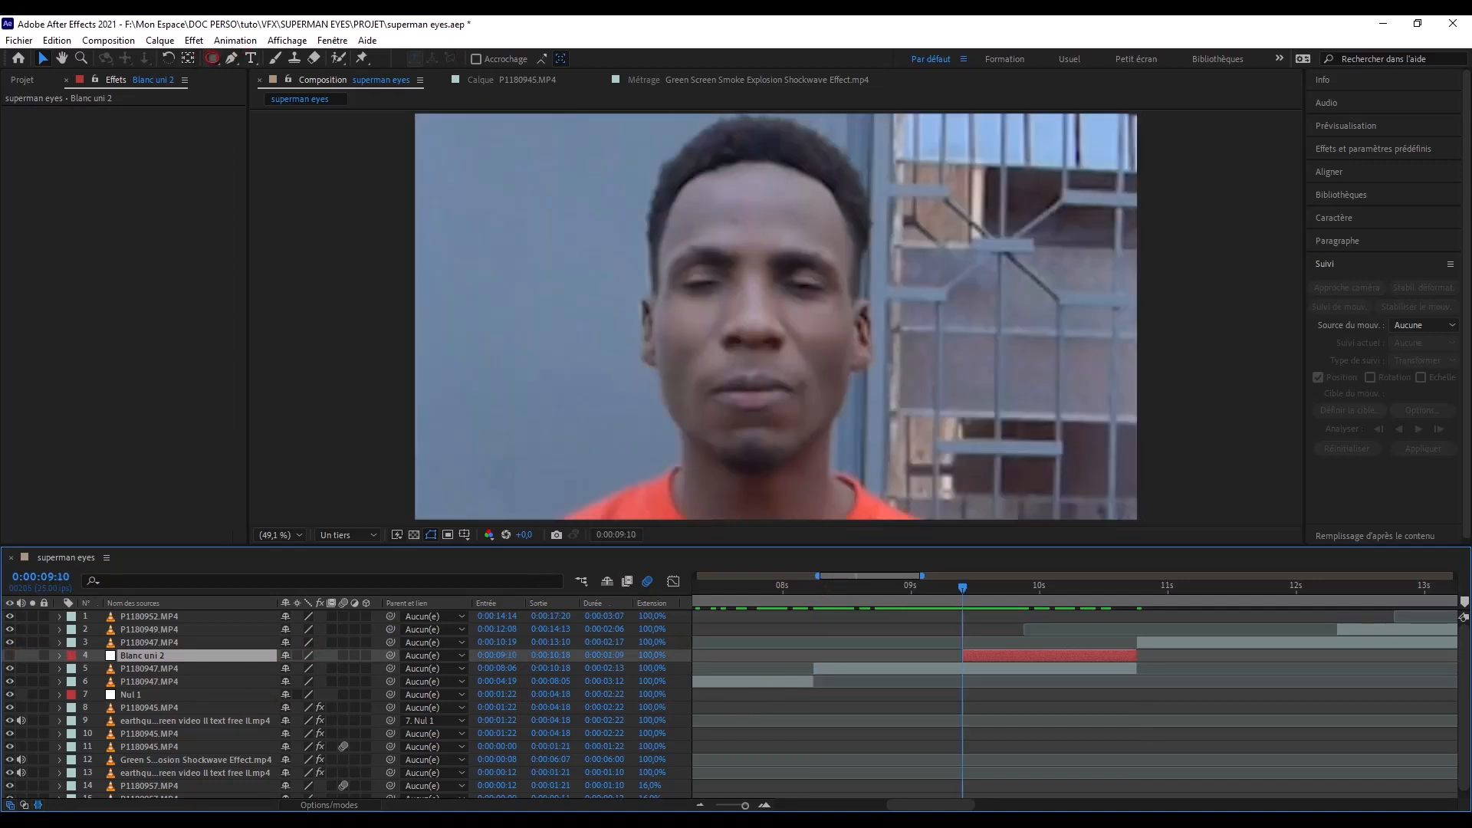
- At 0:00:09:10, draw a thin elliptical mask on the white solid over one eye and keyframe its mask path, feather and expansion
{"action": "left_click", "coordinate": [213, 59]}
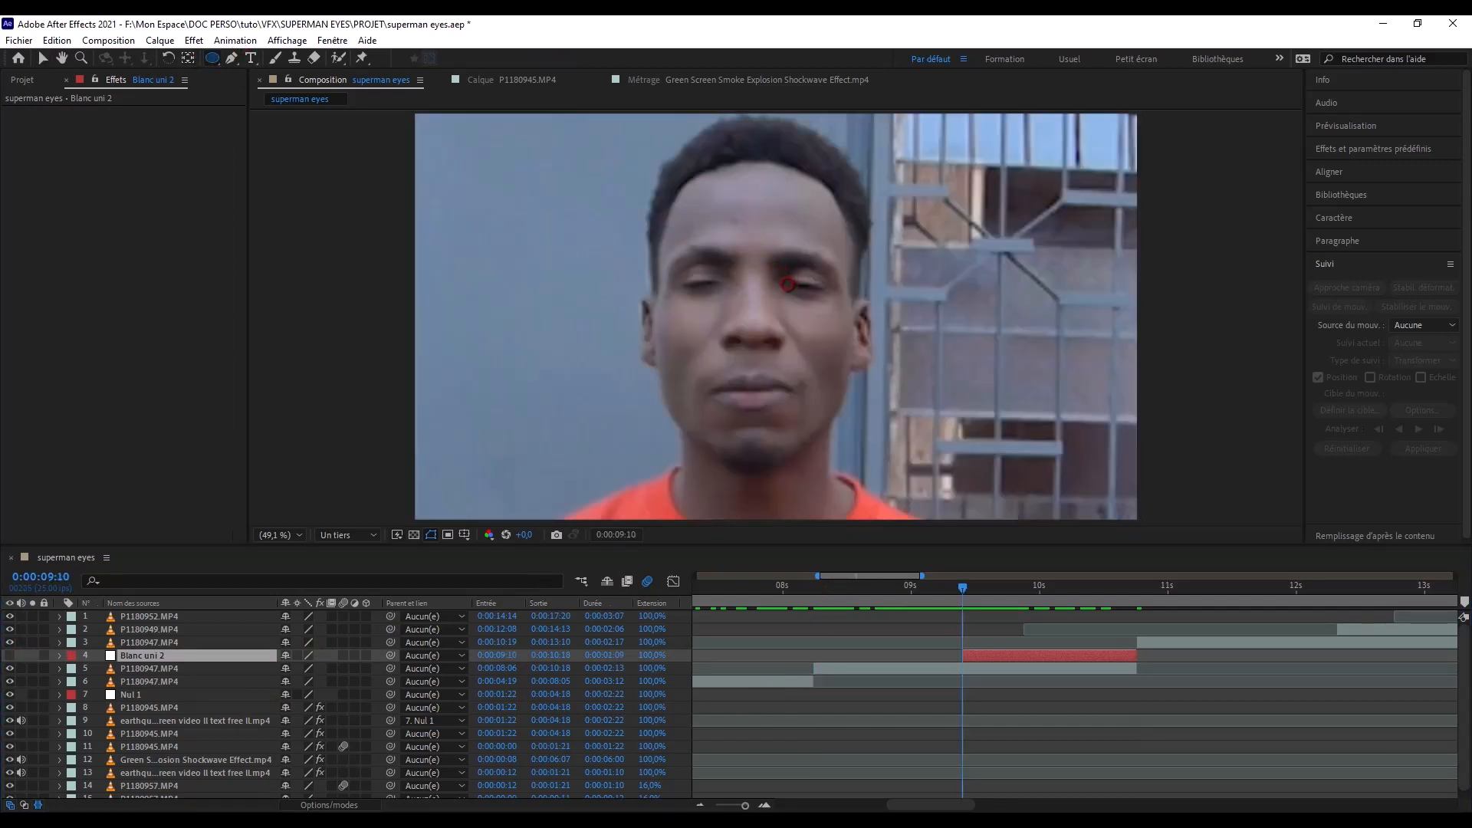
{"action": "left_click_drag", "start_coordinate": [805, 289], "coordinate": [824, 289]}
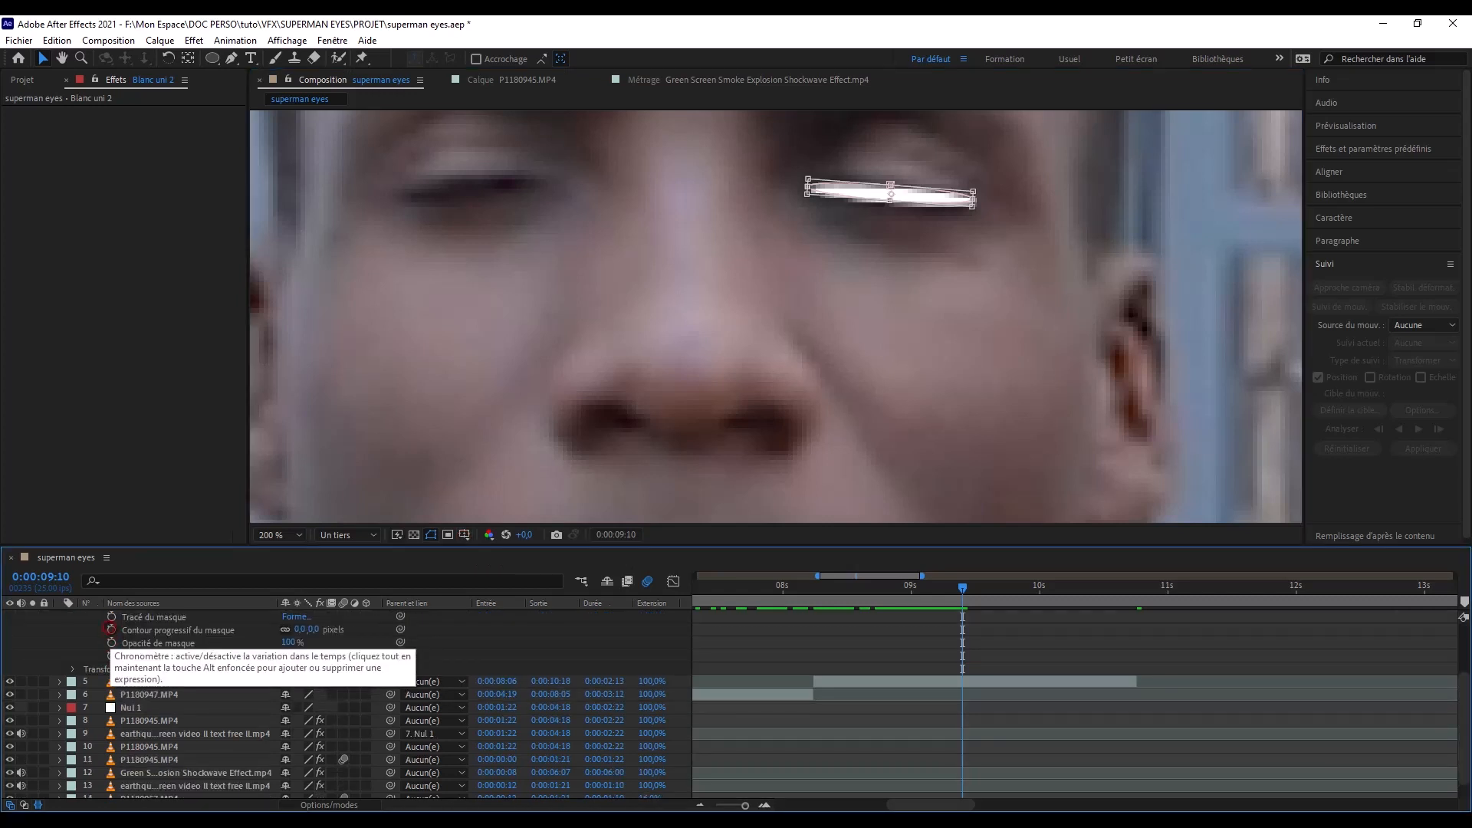
{"action": "left_click", "coordinate": [111, 631]}
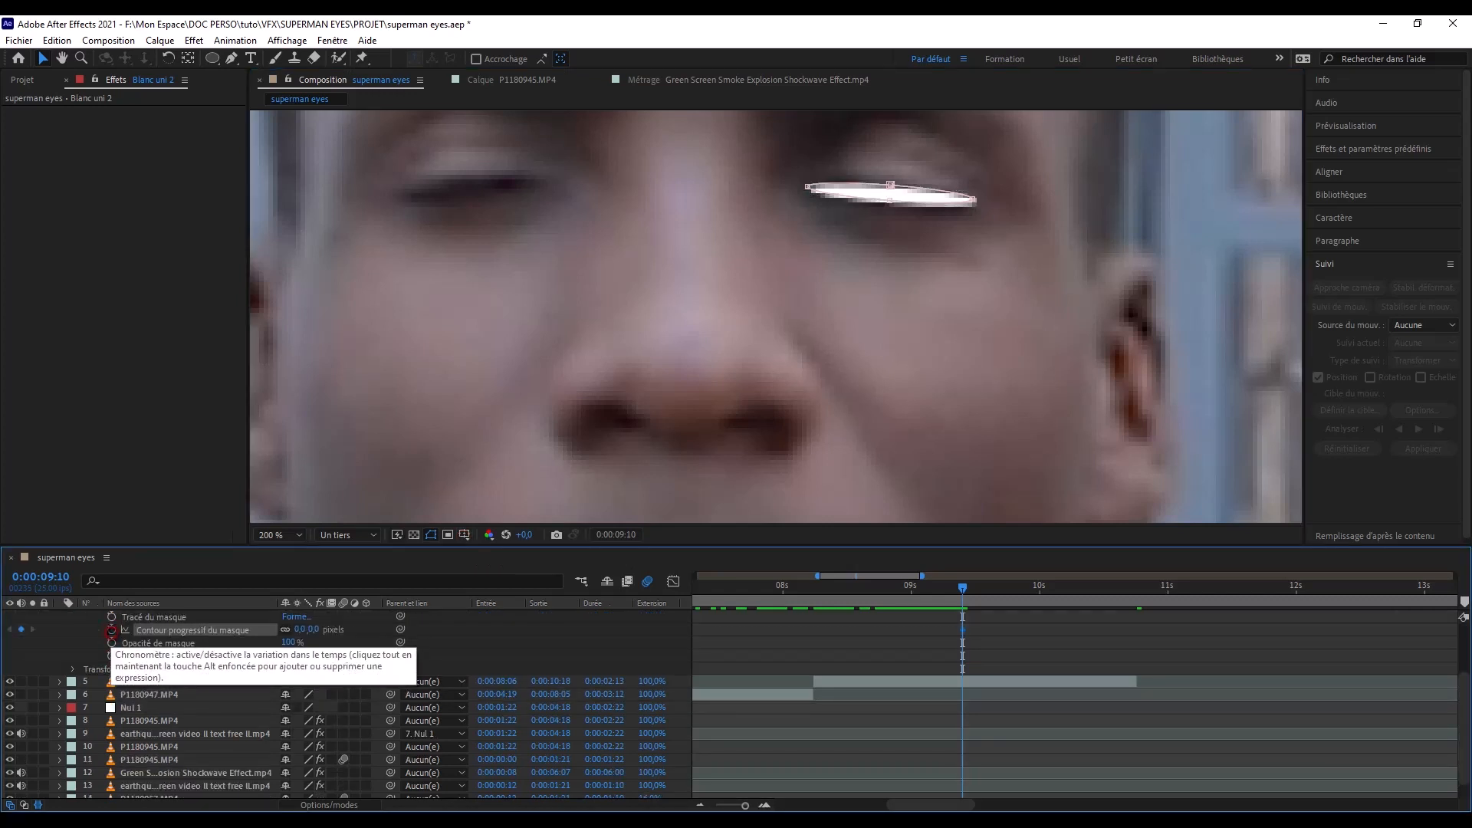
{"action": "left_click", "coordinate": [111, 617]}
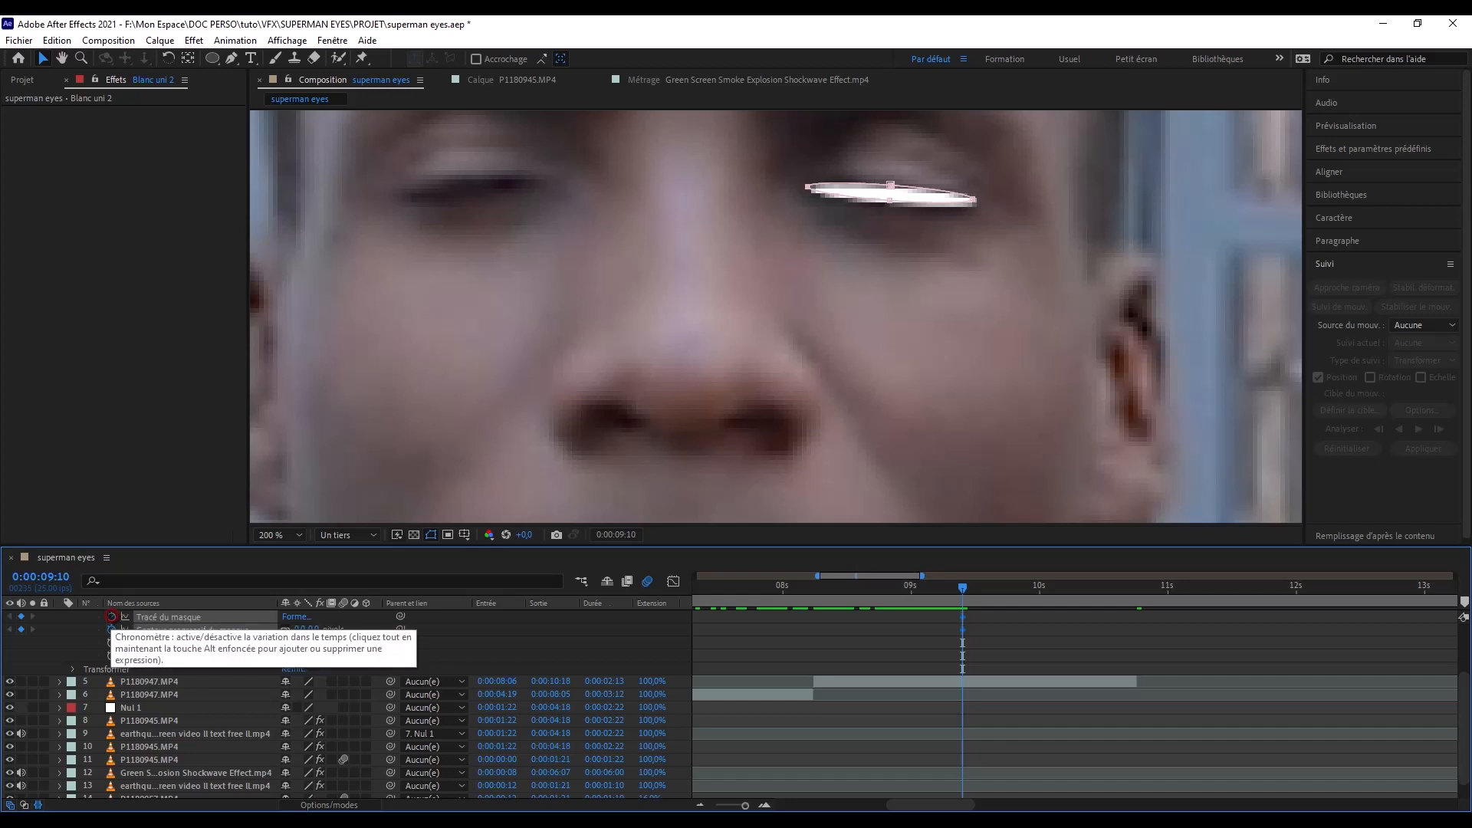
{"action": "left_click", "coordinate": [111, 657]}
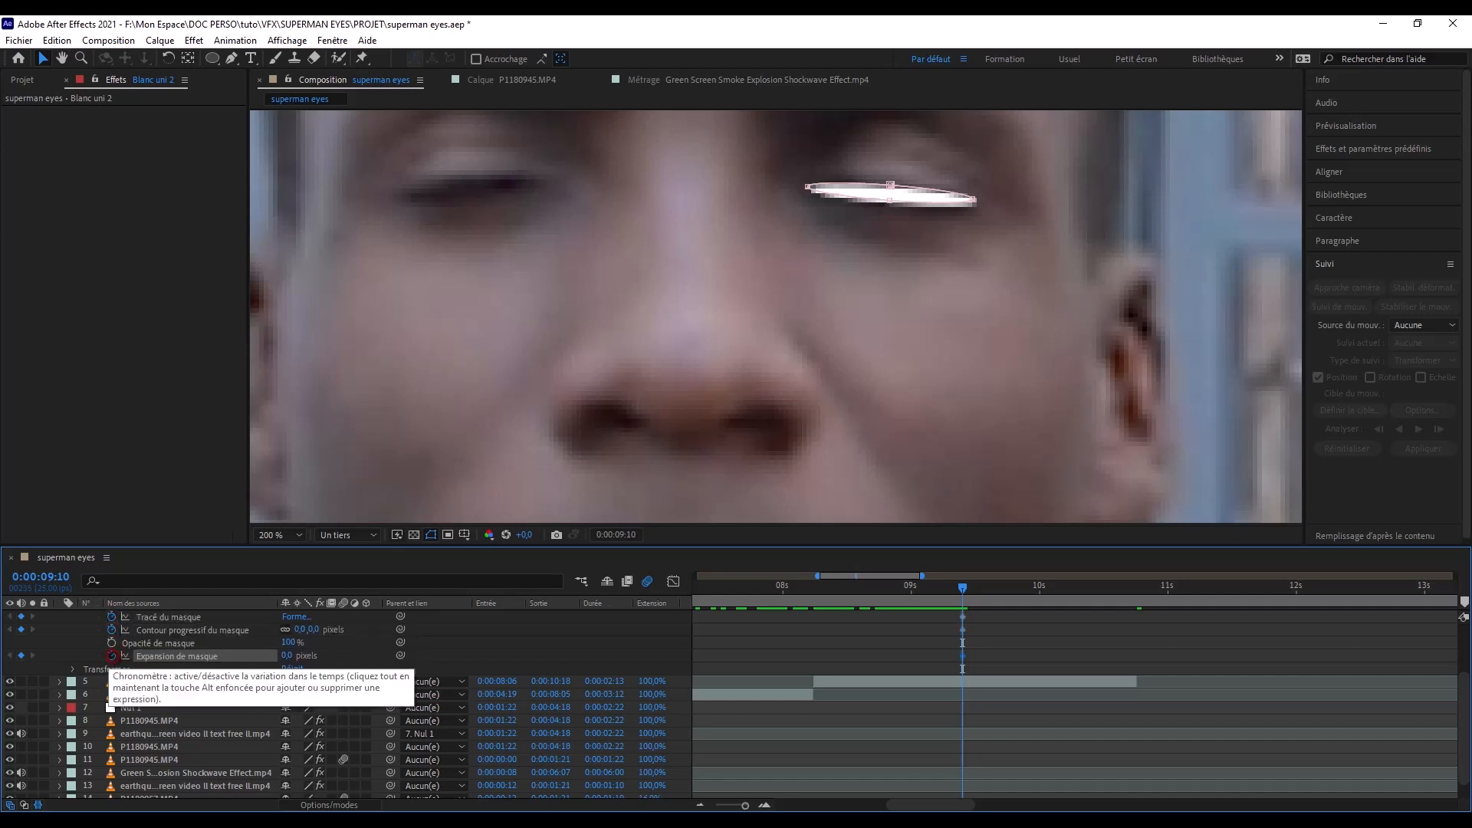
- Split the P1180947.MP4 close-up layer beneath the white solid at 0:00:09:10
{"action": "key", "text": "ctrl+shift+d"}
{"action": "mouse_move", "coordinate": [962, 589]}
{"action": "left_mouse_down"}
{"action": "mouse_move", "coordinate": [1104, 591]}
{"action": "mouse_move", "coordinate": [957, 589]}
{"action": "left_mouse_up"}
{"action": "scroll", "coordinate": [767, 375], "scroll_direction": "down", "scroll_amount": 2}
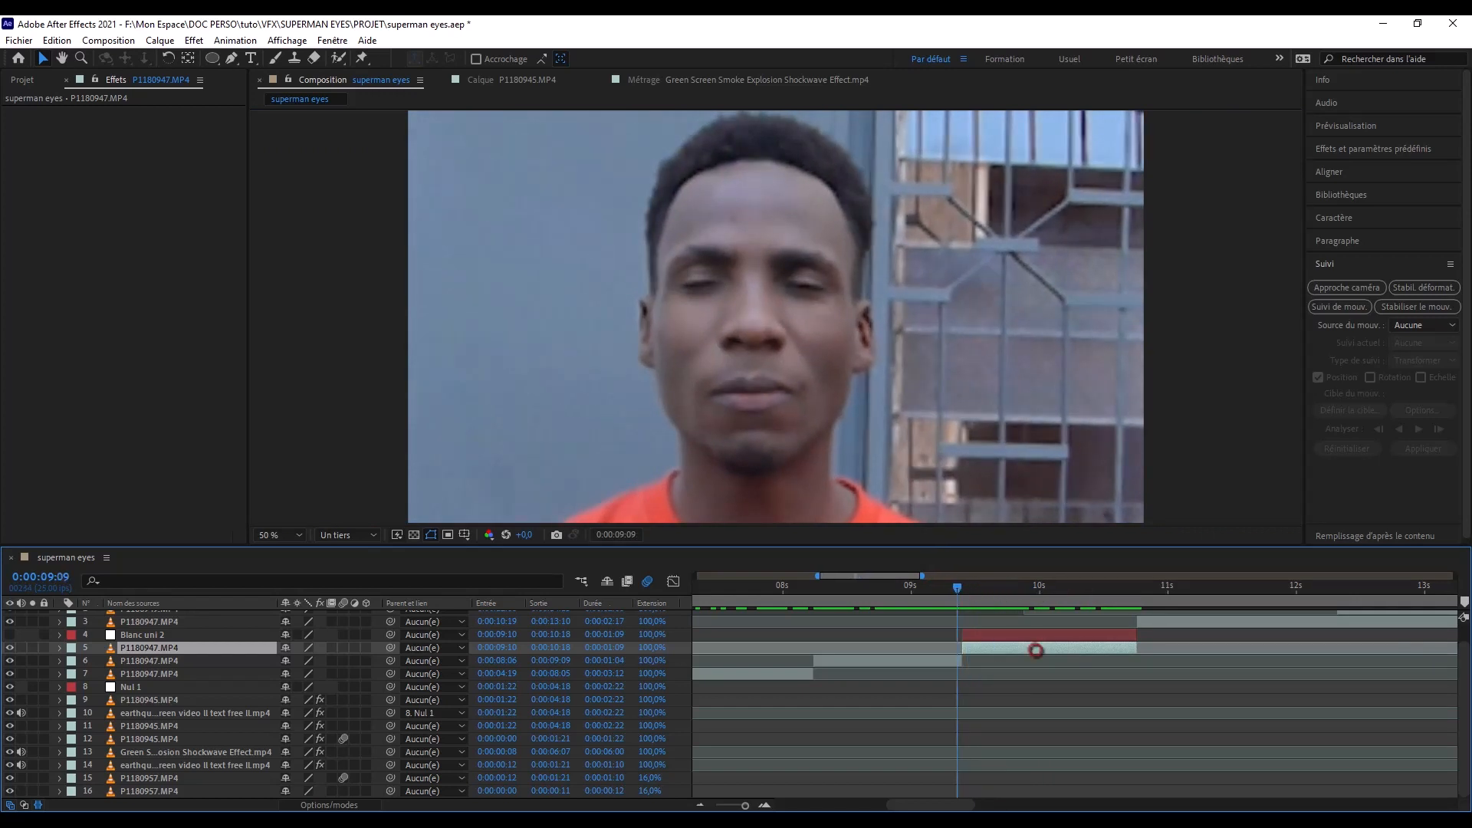
{"action": "key", "text": "Page_Down"}
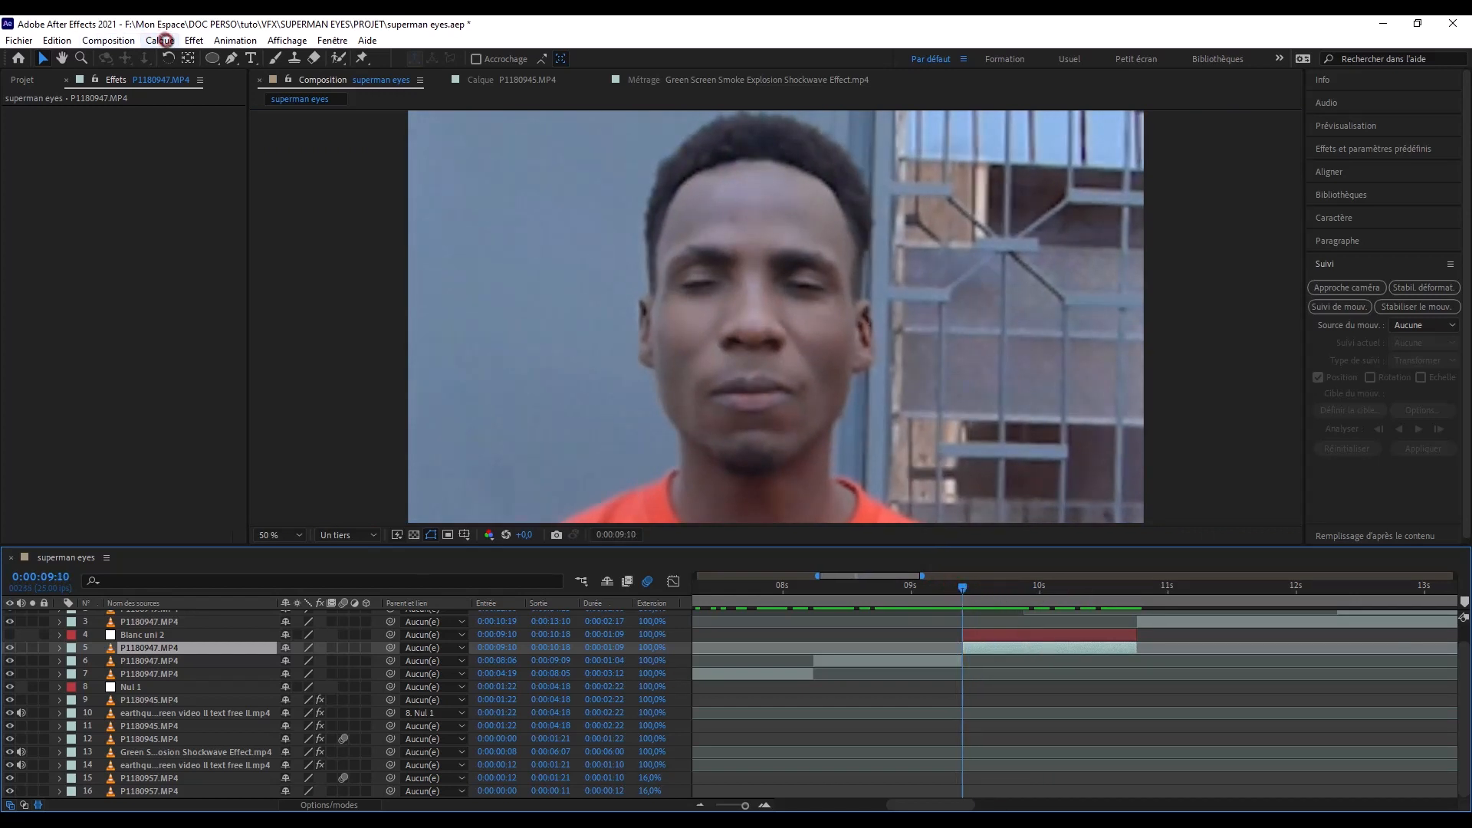
- Add a null object directly above the P1180947.MP4 close-up clip and trim it to 0:00:09:10–0:00:10:18
{"action": "left_click", "coordinate": [161, 40]}
{"action": "mouse_move", "coordinate": [204, 57]}
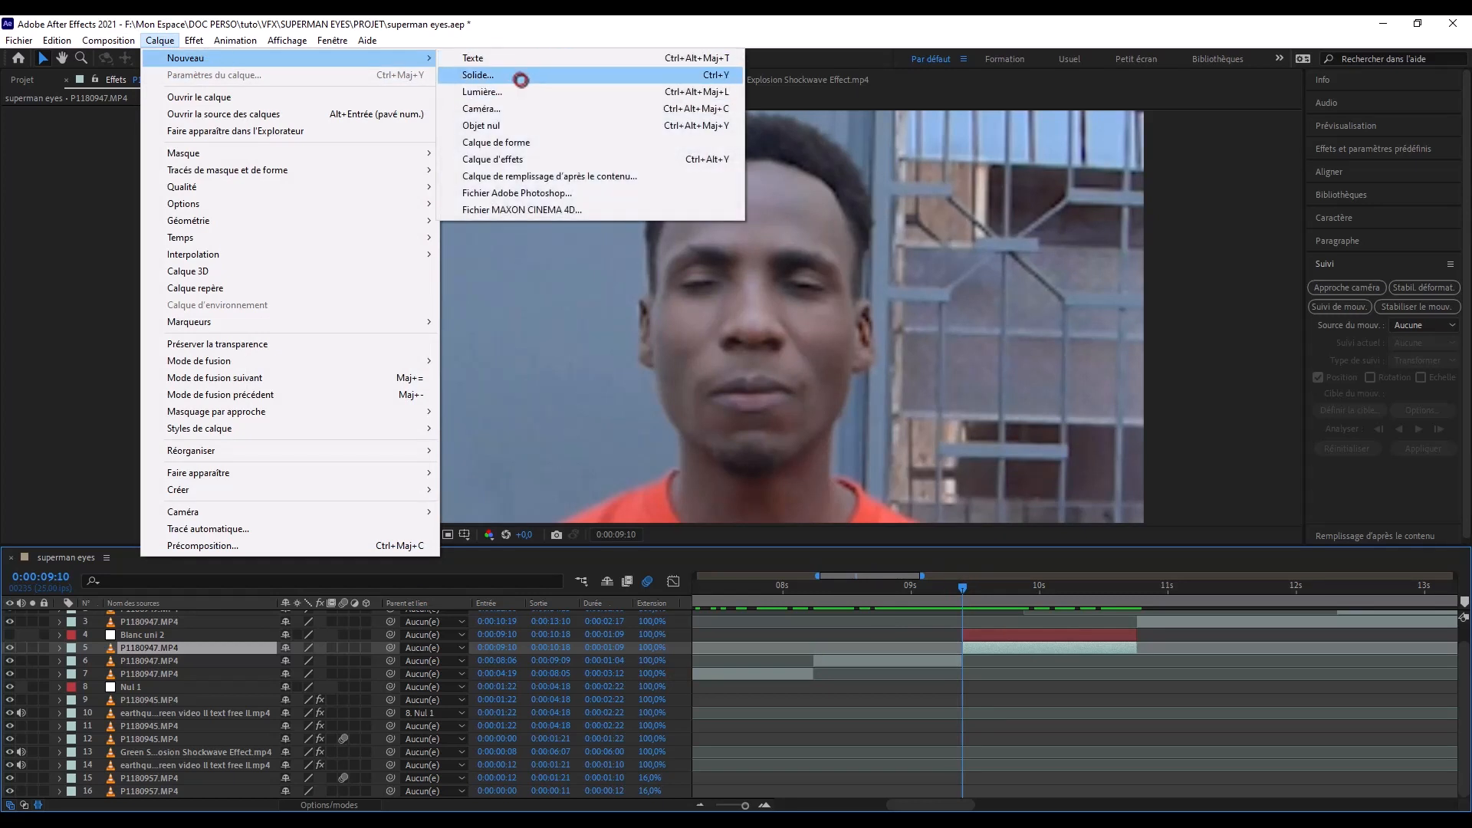
{"action": "left_click", "coordinate": [519, 126]}
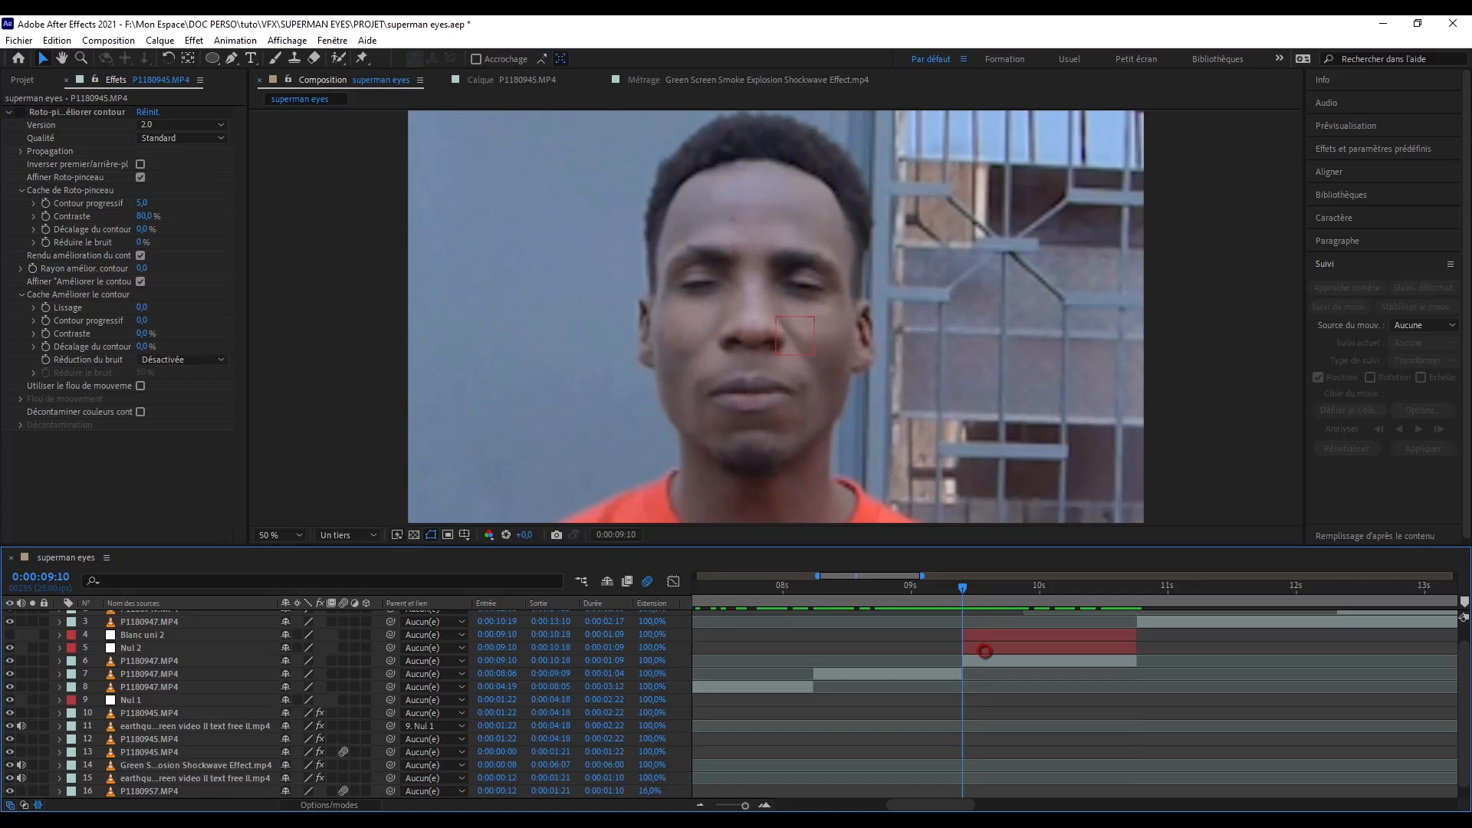
- Motion-track the position of the P1180947.MP4 close-up forward, with the track point on the "IL" lettering of the shirt
{"action": "left_click", "coordinate": [985, 664]}
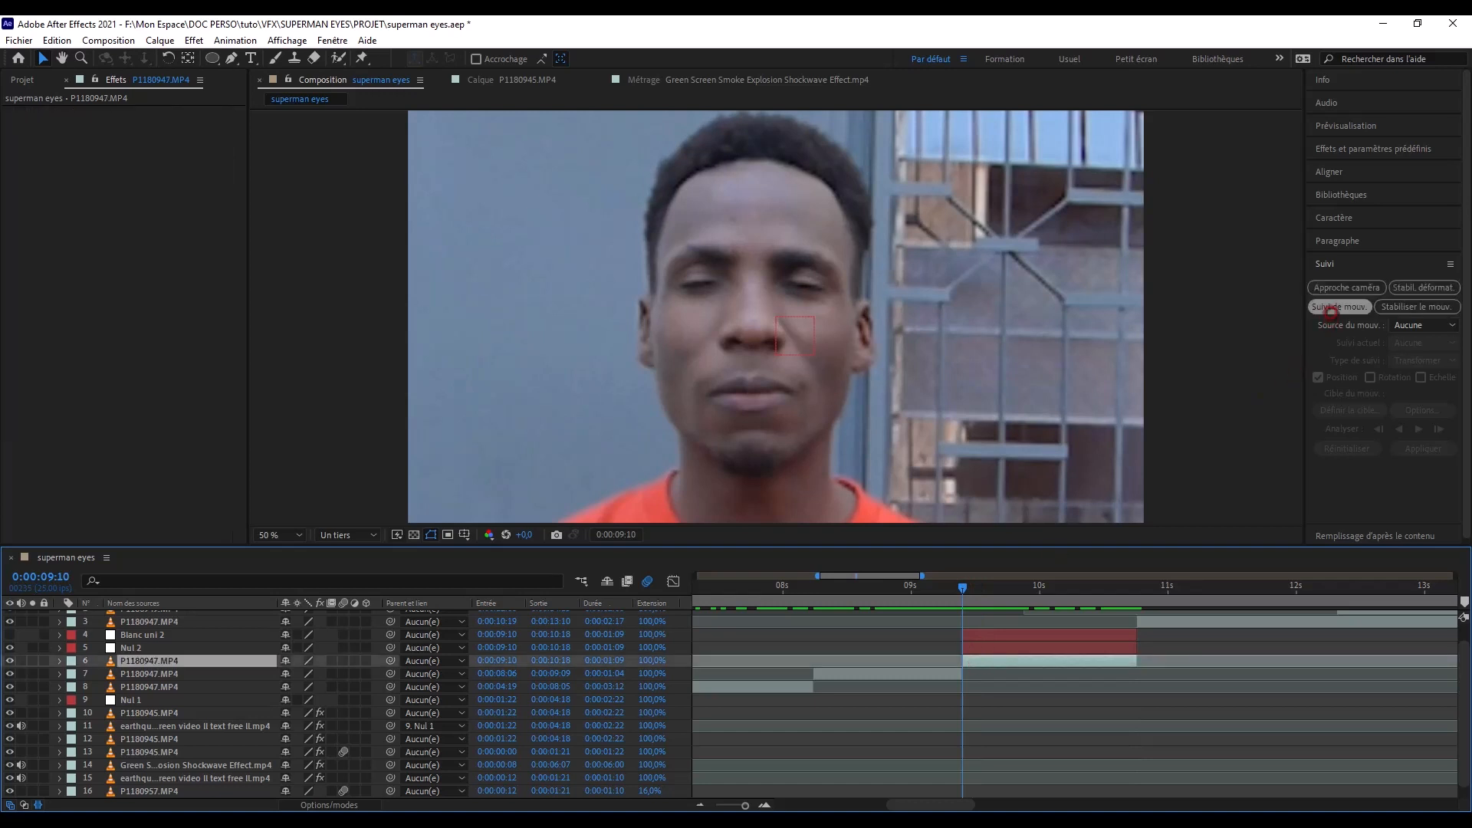
{"action": "left_click", "coordinate": [1339, 306]}
{"action": "scroll", "coordinate": [791, 298], "scroll_direction": "up", "scroll_amount": 6}
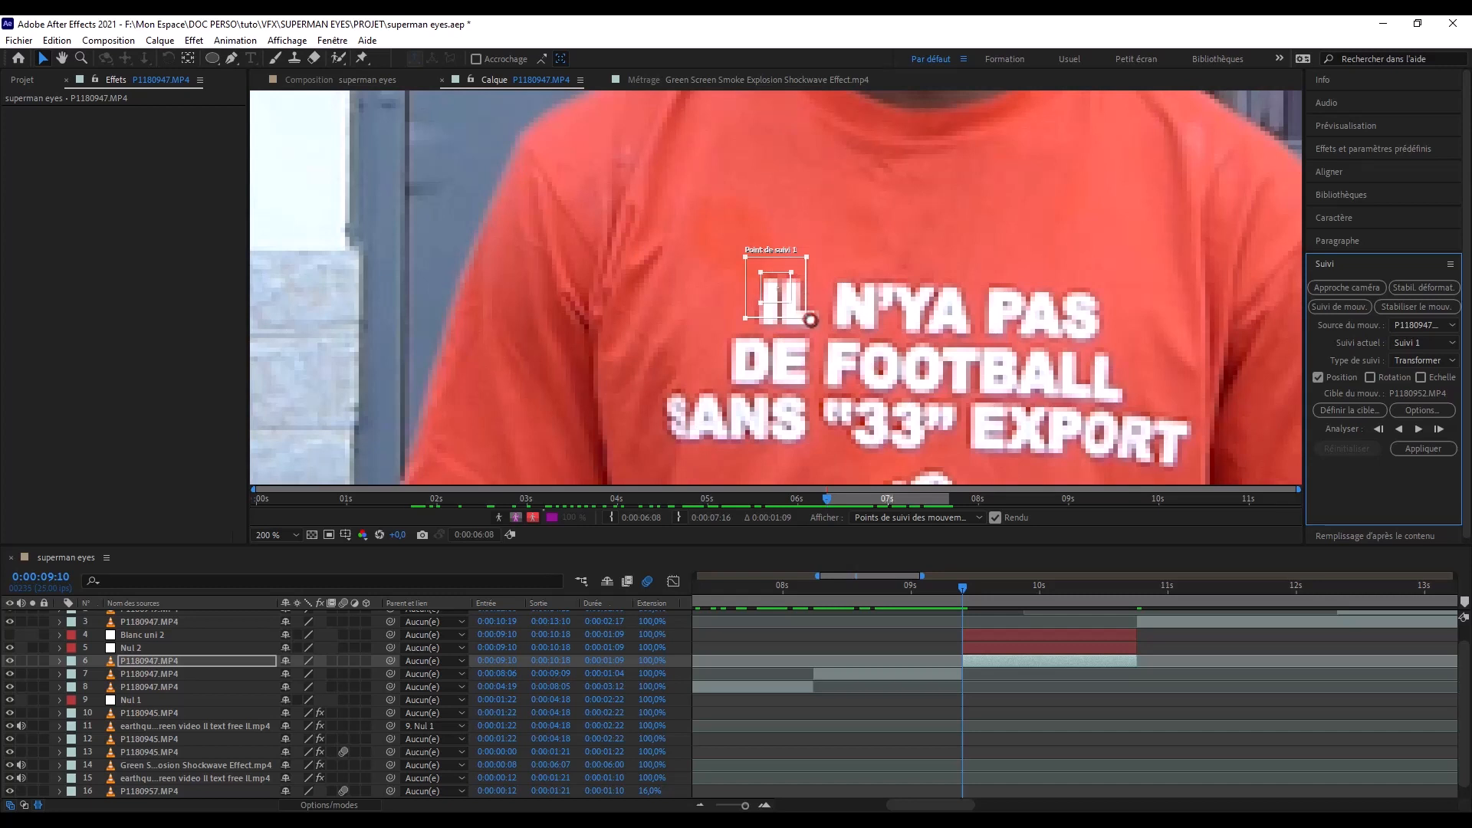
{"action": "left_click_drag", "start_coordinate": [809, 320], "coordinate": [828, 332]}
{"action": "left_click", "coordinate": [1418, 429]}
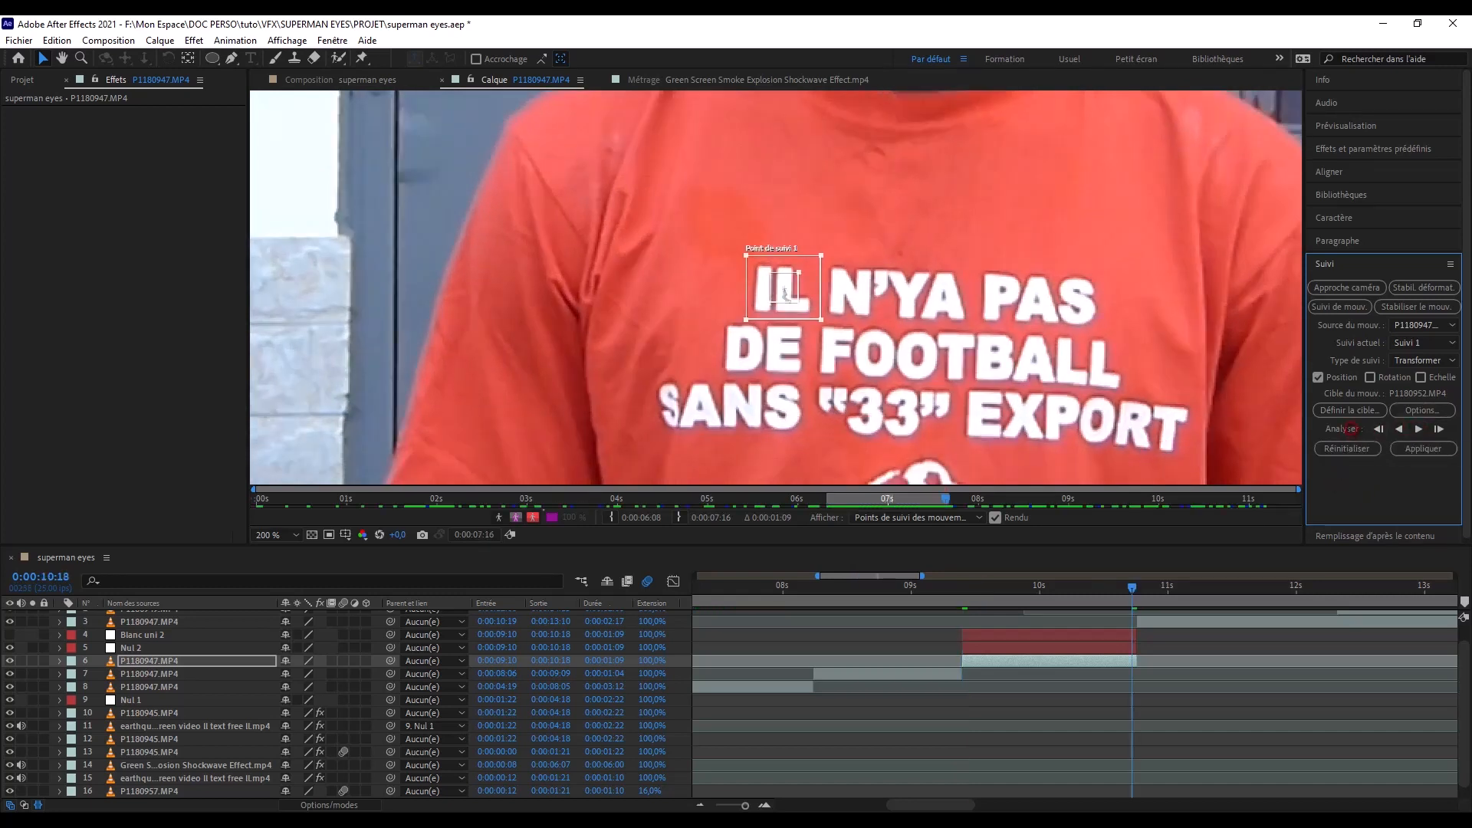
- Set Nul 2 as the motion target and apply the tracking data to it
{"action": "left_click", "coordinate": [1350, 410]}
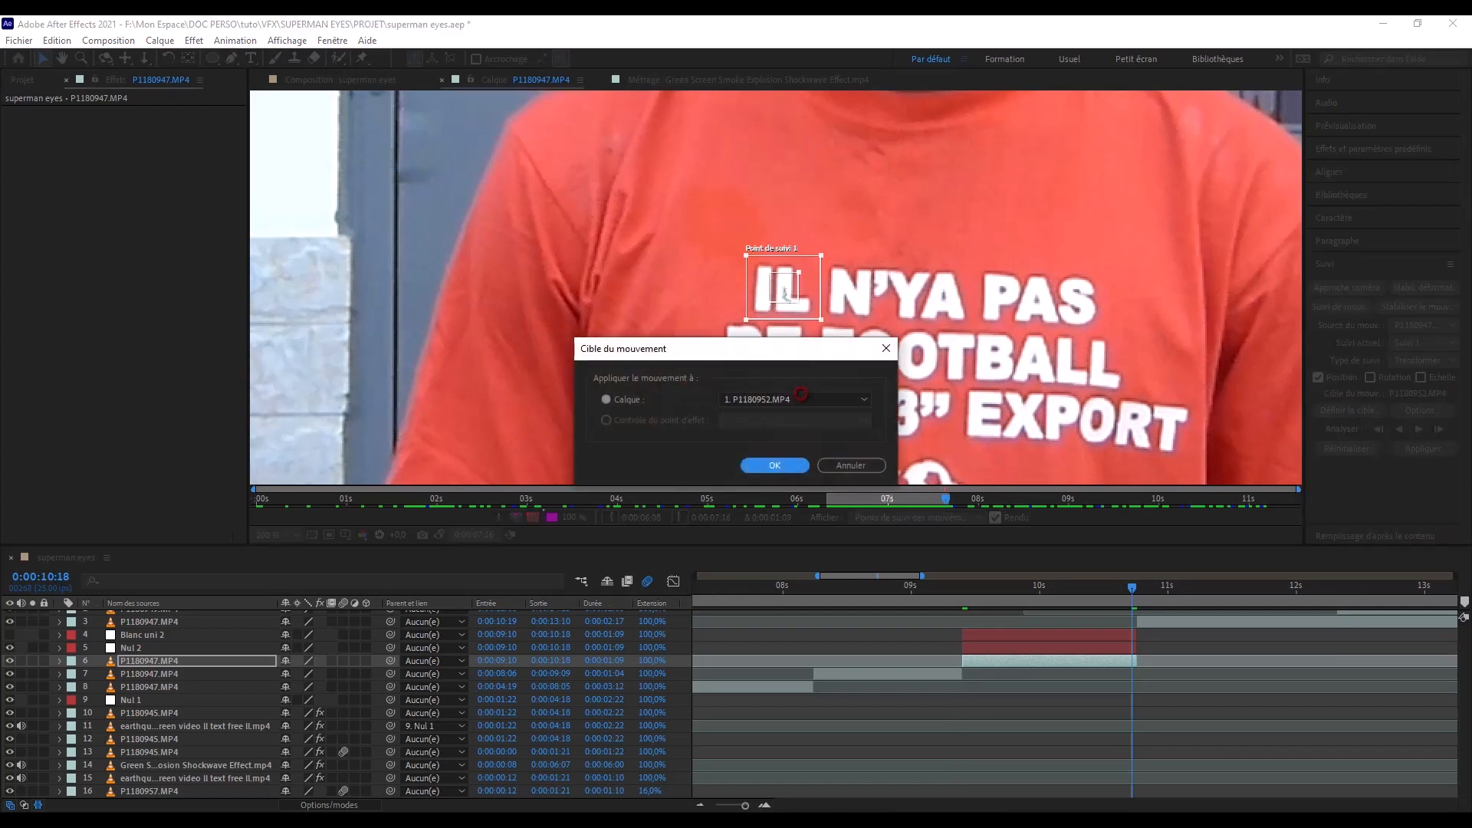
{"action": "left_click", "coordinate": [800, 395]}
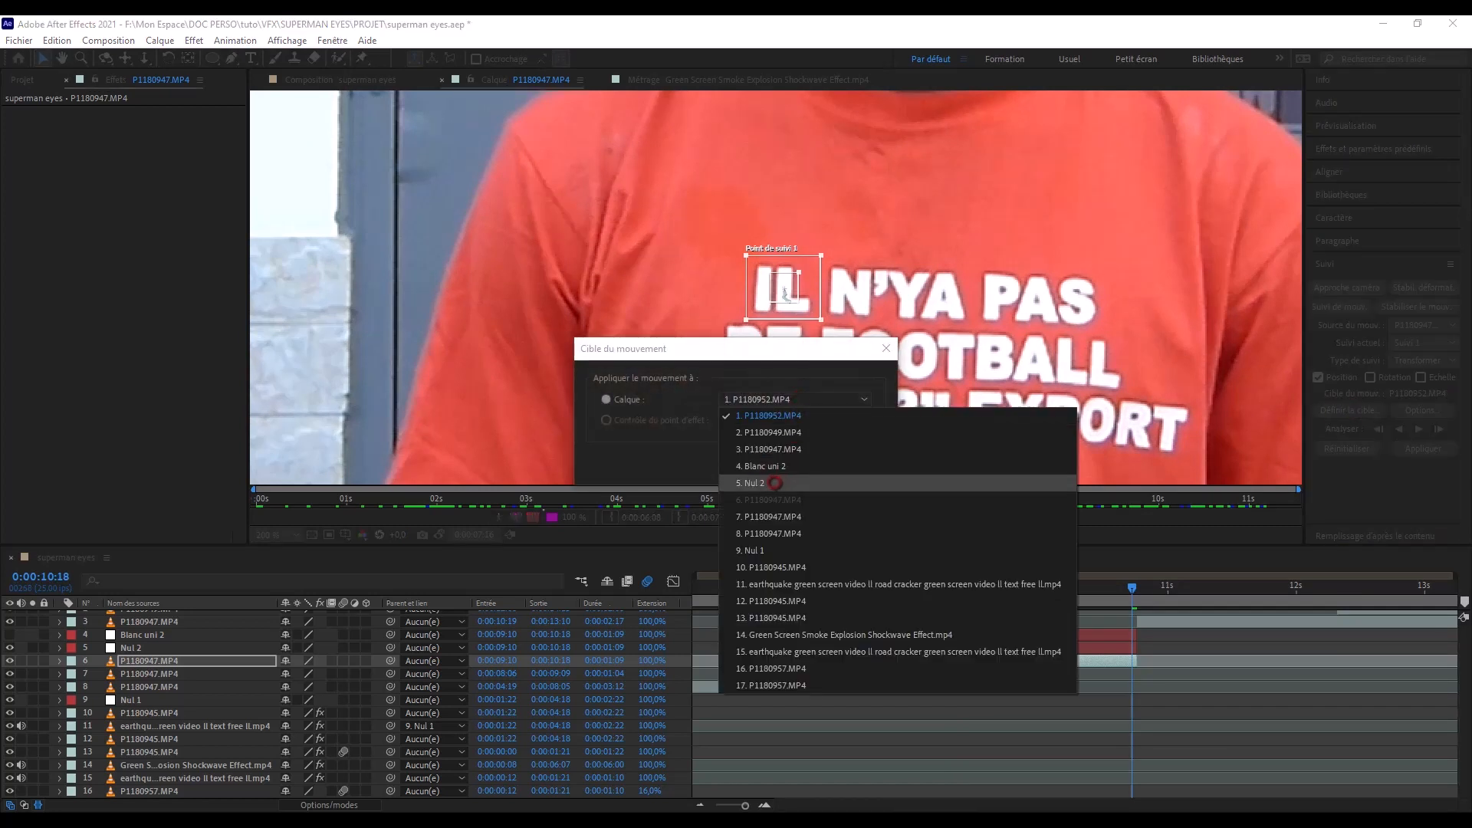
{"action": "left_click", "coordinate": [775, 484]}
{"action": "left_click", "coordinate": [767, 464]}
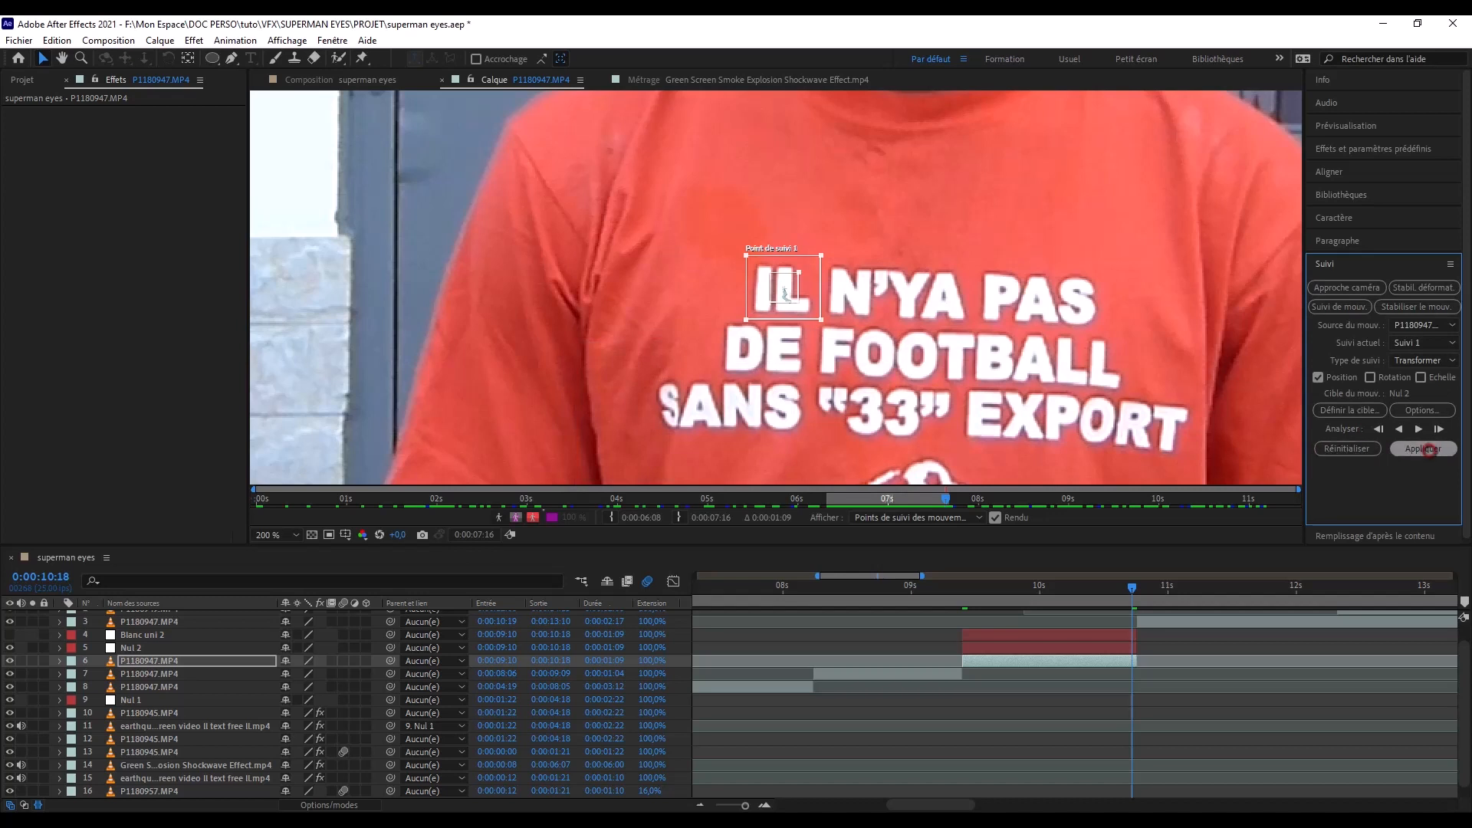
{"action": "left_click", "coordinate": [1428, 450]}
{"action": "left_click", "coordinate": [785, 440]}
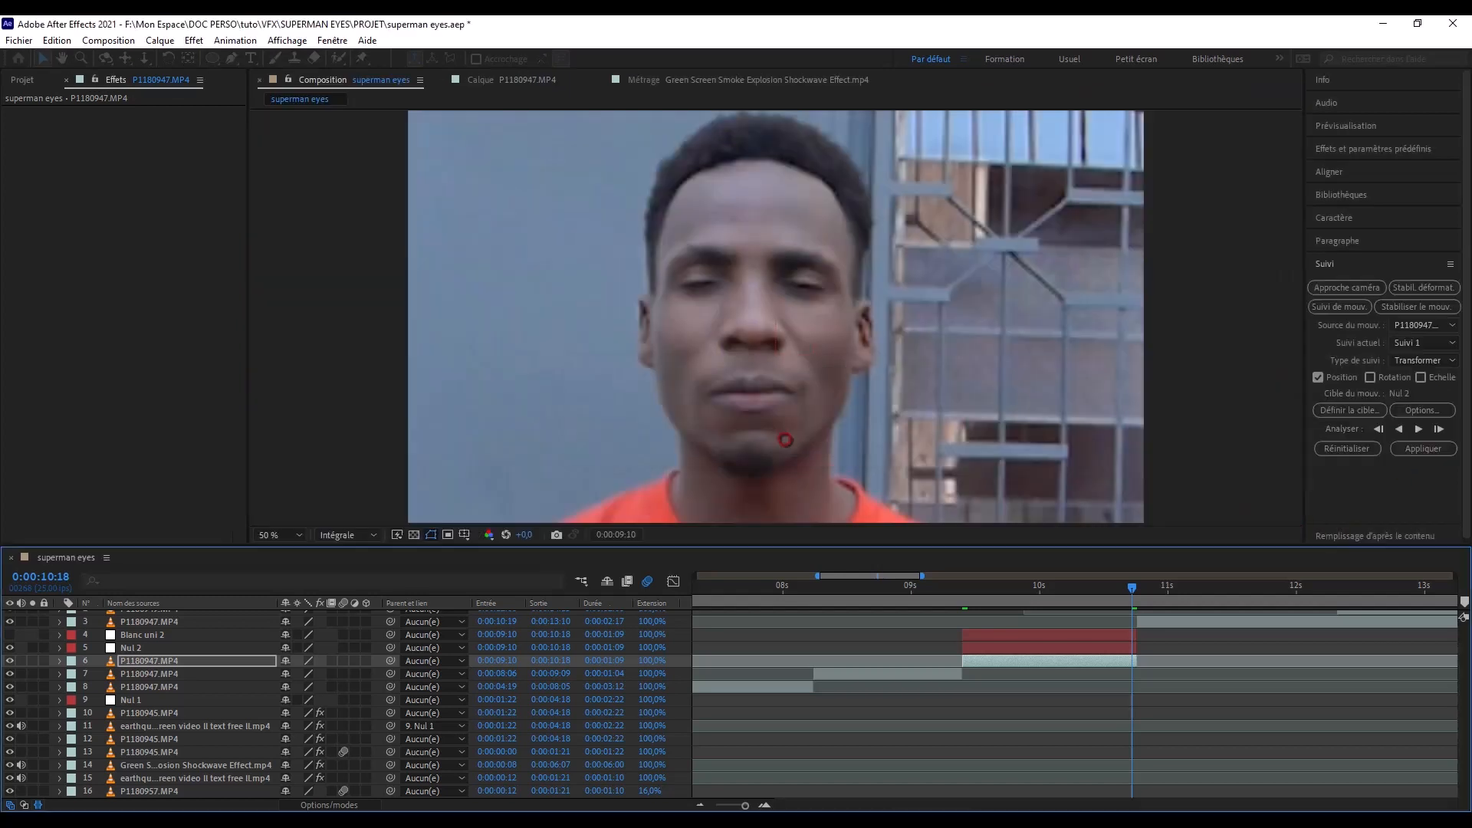
- Parent the Blanc uni 2 solid to Nul 2 and set a position keyframe on the solid at 0:00:09:10
{"action": "left_click_drag", "start_coordinate": [390, 655], "coordinate": [170, 669]}
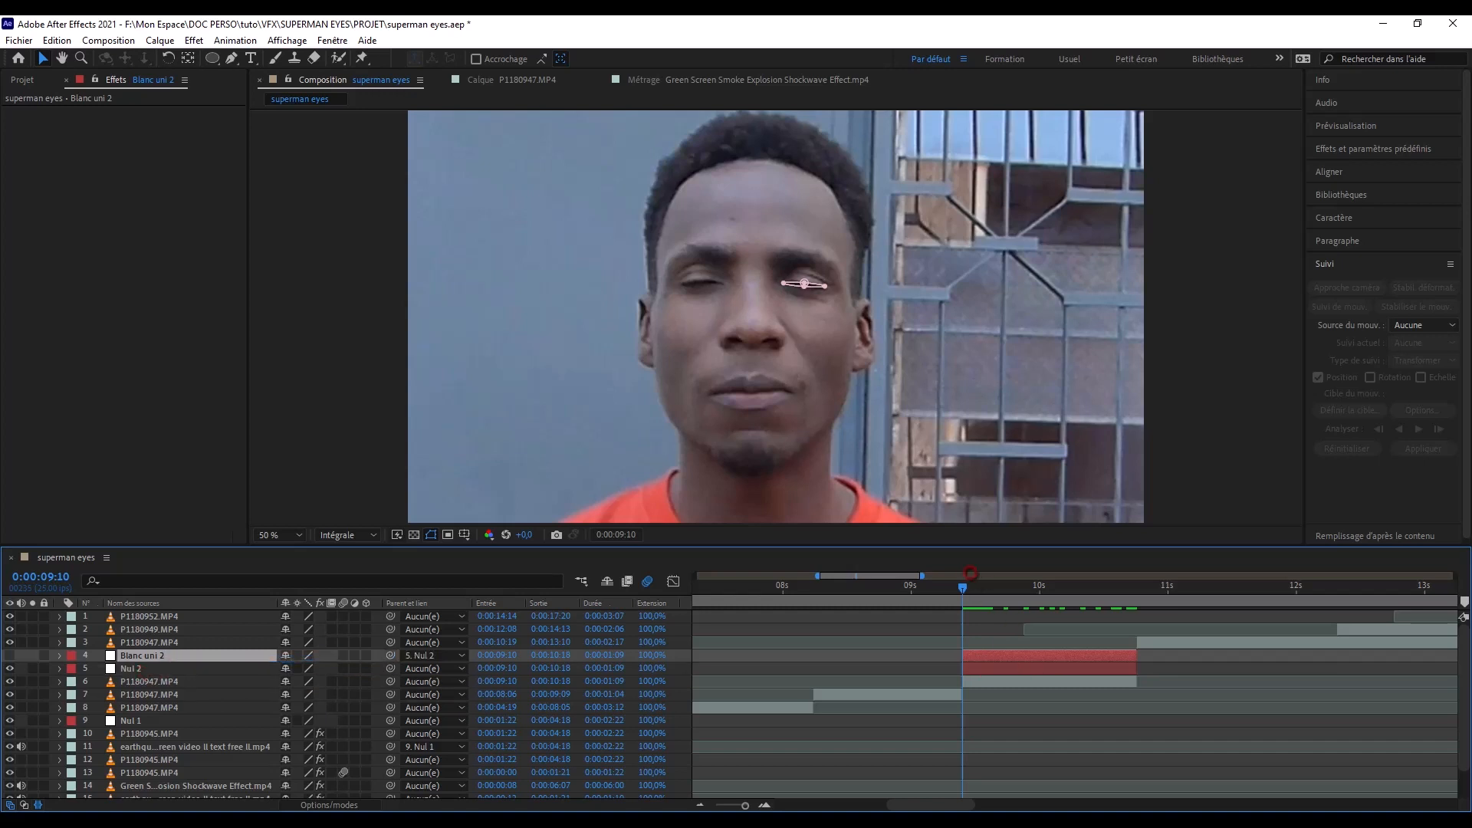
{"action": "key", "text": "space"}
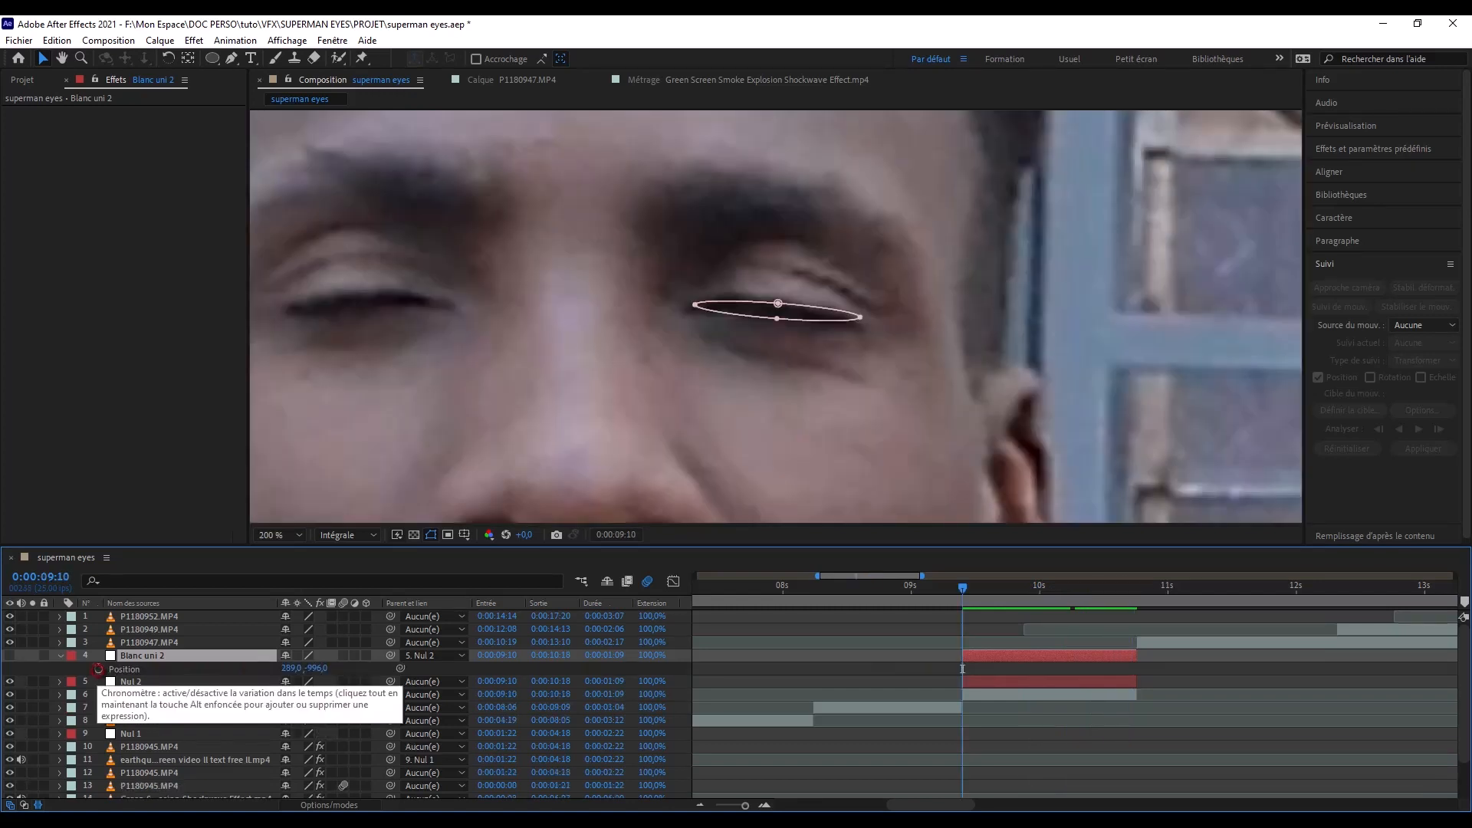
{"action": "left_click", "coordinate": [98, 668]}
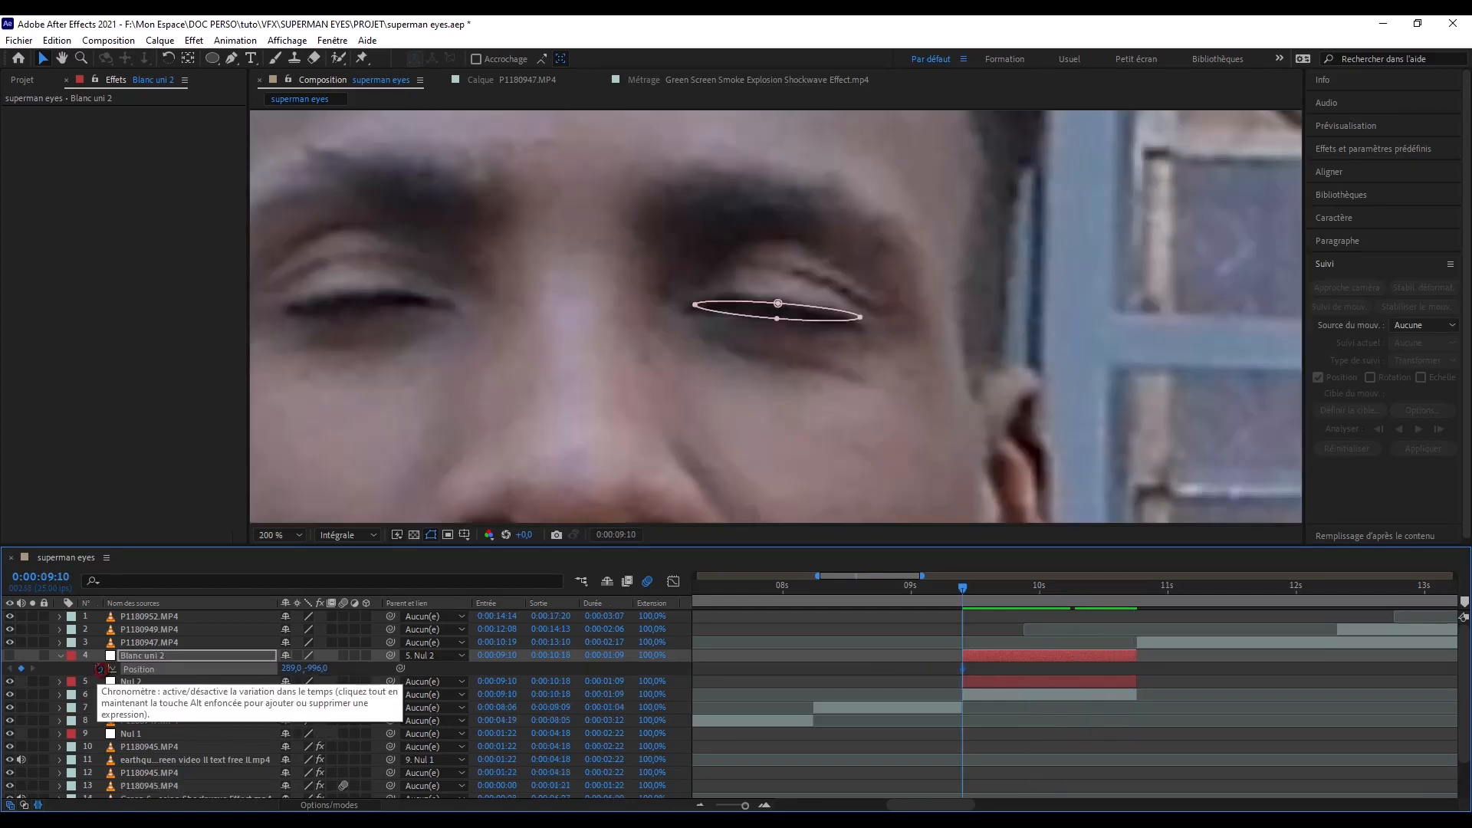
{"action": "key", "text": "space"}
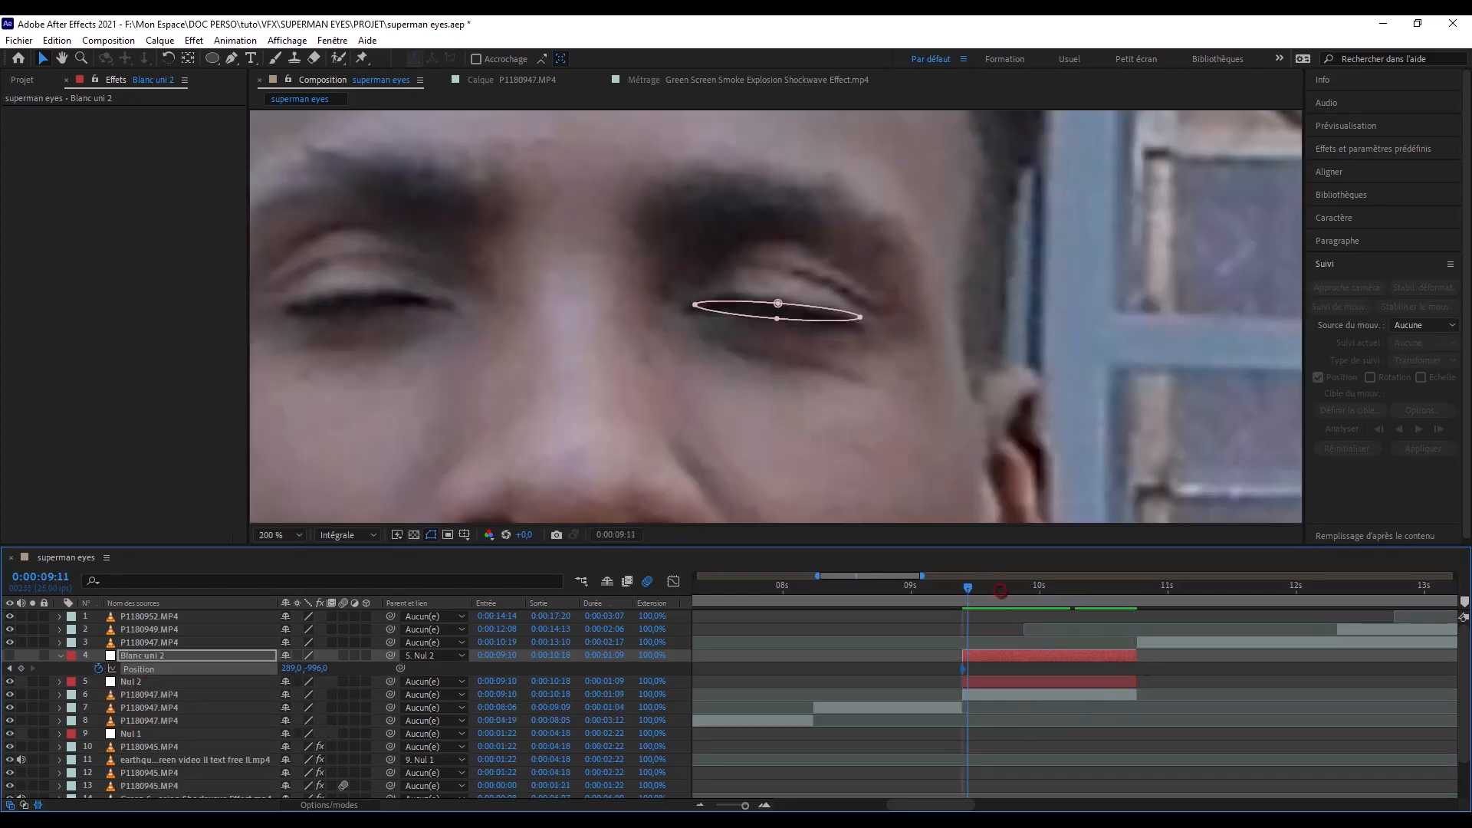
- Reshape the solid's mask points at 0:00:10:18 to fit the opened eye
{"action": "key", "text": "Page_Up"}
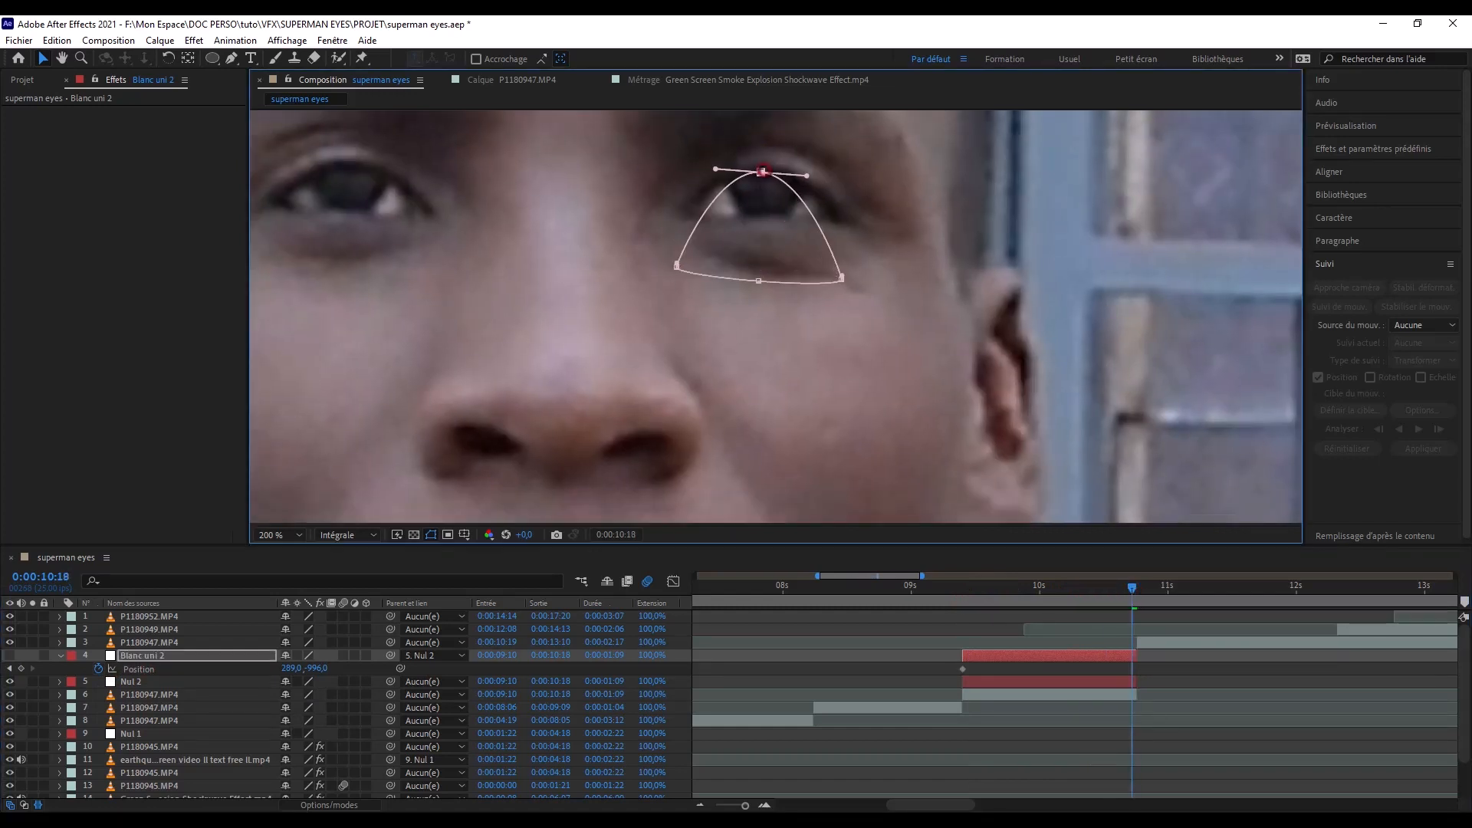
{"action": "left_click_drag", "start_coordinate": [836, 243], "coordinate": [845, 219]}
{"action": "left_click_drag", "start_coordinate": [763, 170], "coordinate": [763, 164]}
{"action": "left_click_drag", "start_coordinate": [676, 267], "coordinate": [687, 217]}
{"action": "left_click_drag", "start_coordinate": [761, 216], "coordinate": [762, 222]}
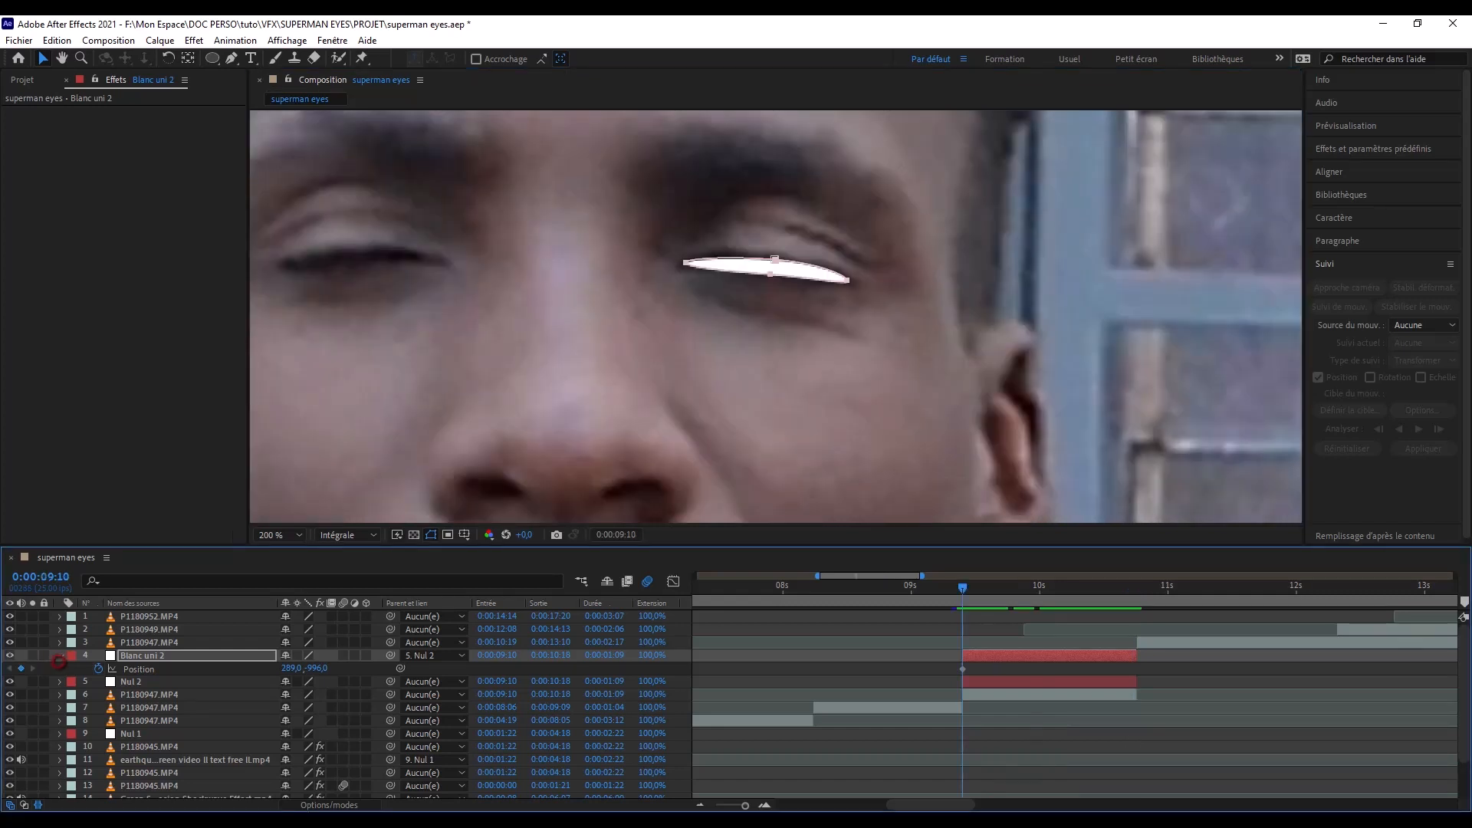
- Duplicate the Blanc uni 2 solid and reposition the copy over the man's other eye, checking both eyes across the clip
{"action": "left_click", "coordinate": [59, 657]}
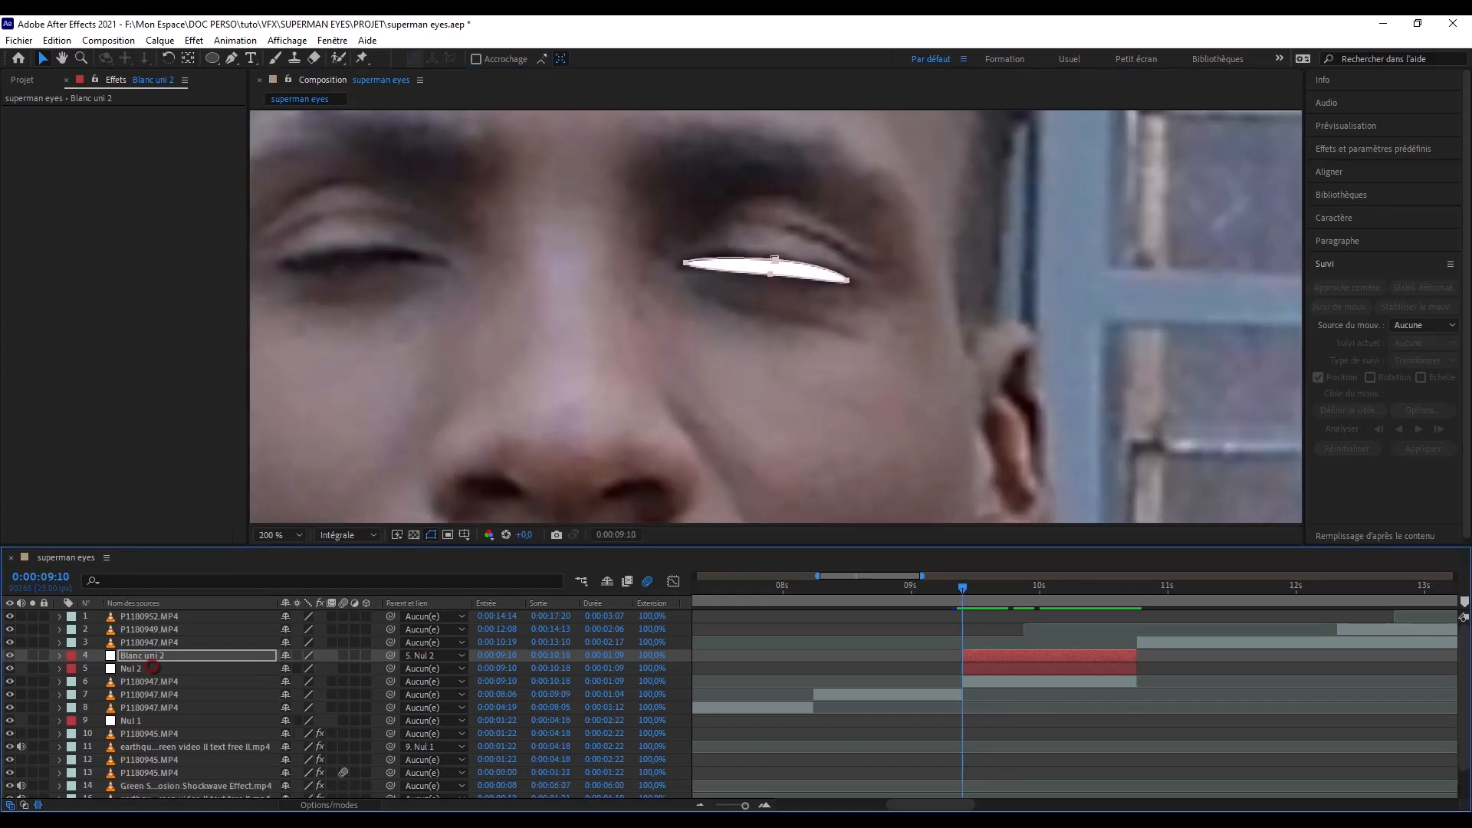
{"action": "left_click", "coordinate": [155, 657]}
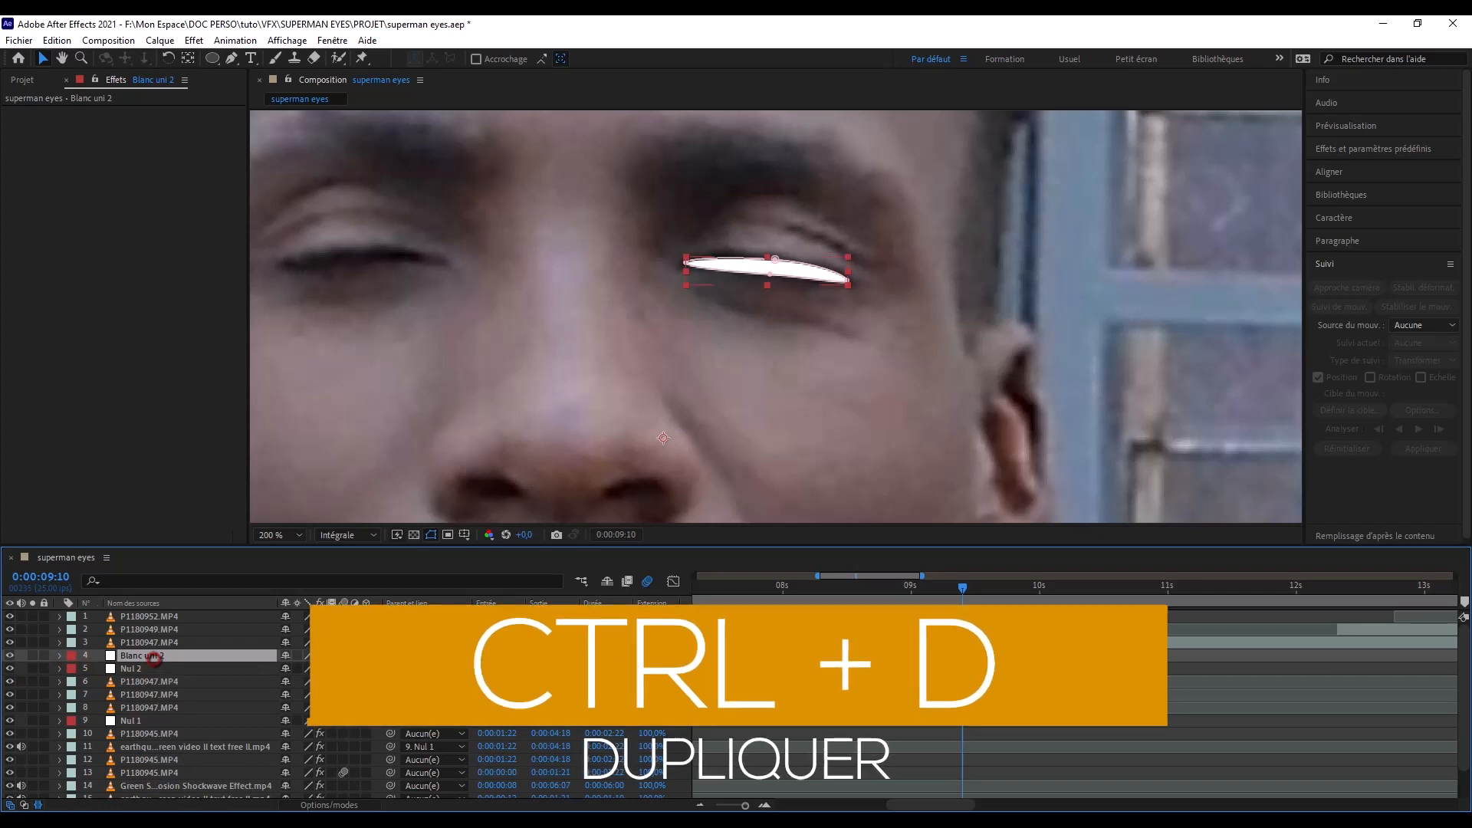
{"action": "key", "text": "ctrl+d"}
{"action": "key", "text": "p"}
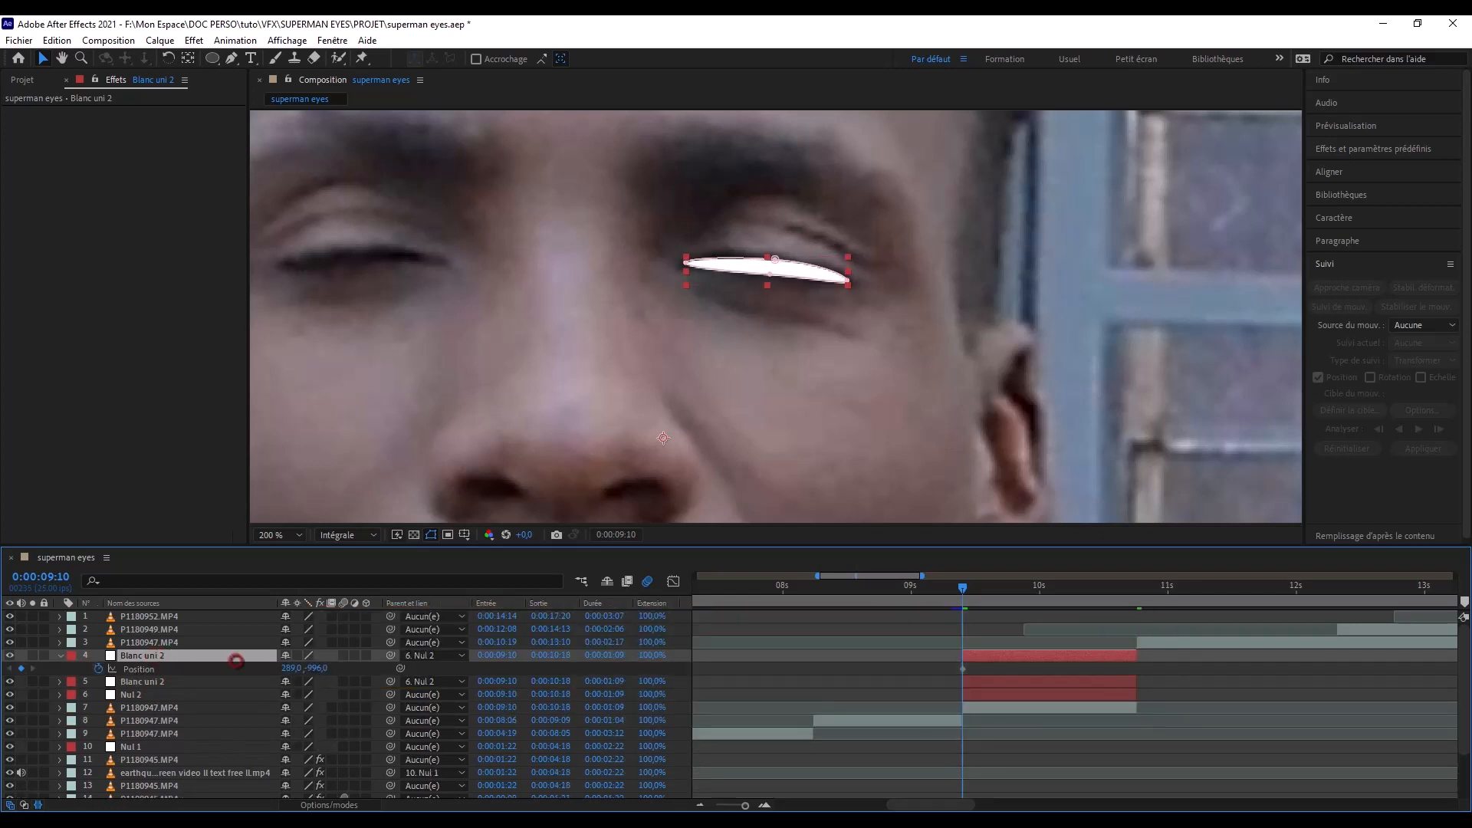
{"action": "left_click_drag", "start_coordinate": [292, 673], "coordinate": [29, 608]}
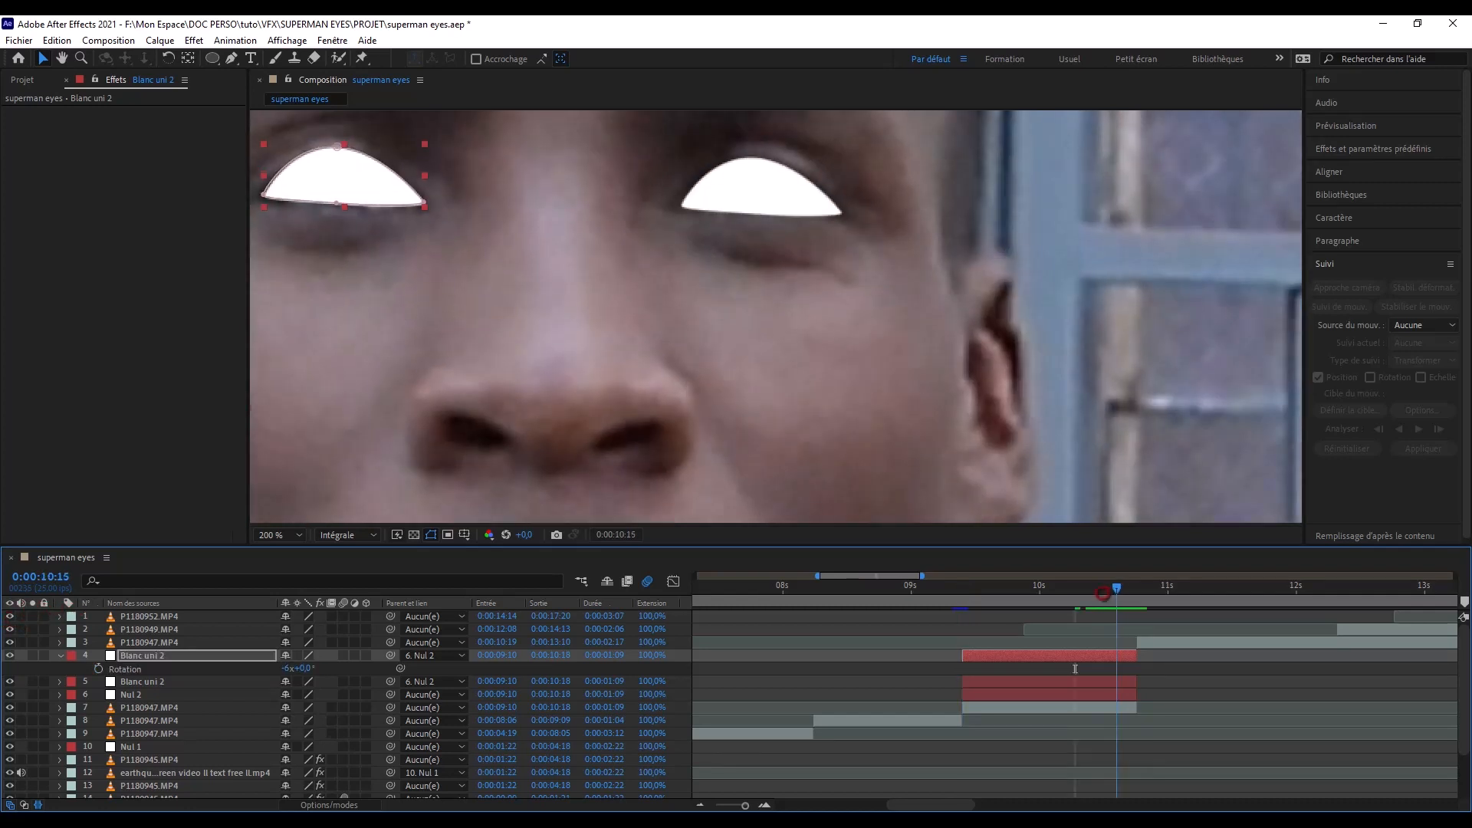
{"action": "left_click_drag", "start_coordinate": [1117, 595], "coordinate": [959, 637]}
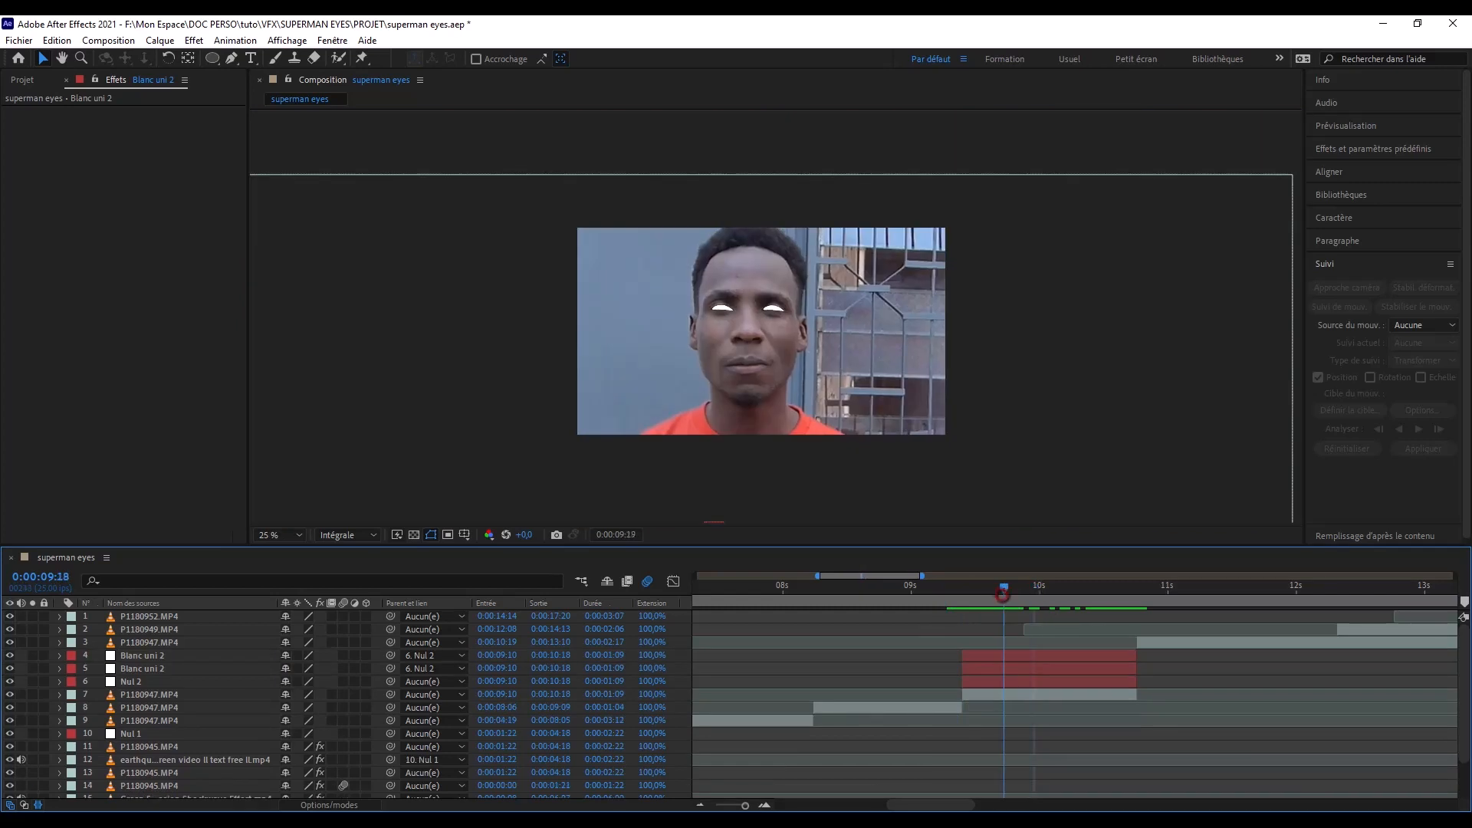
{"action": "left_click_drag", "start_coordinate": [1001, 599], "coordinate": [985, 599]}
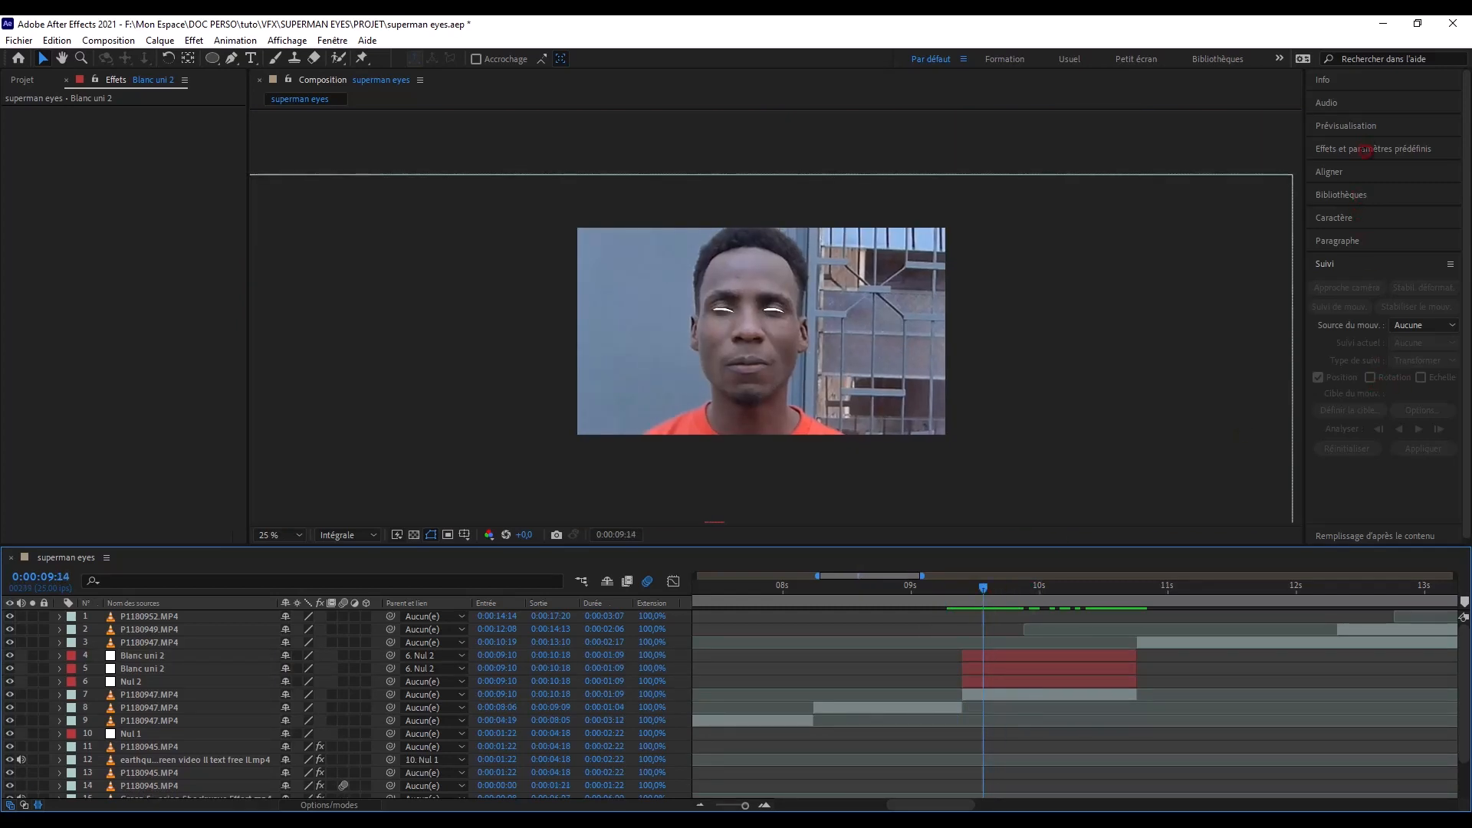
- Apply the Lueur diffuse effect to the duplicated eye solid, with threshold 72.5% and radius 52
{"action": "left_click", "coordinate": [1365, 150]}
{"action": "double_click", "coordinate": [1372, 170]}
{"action": "type", "text": "lueu"}
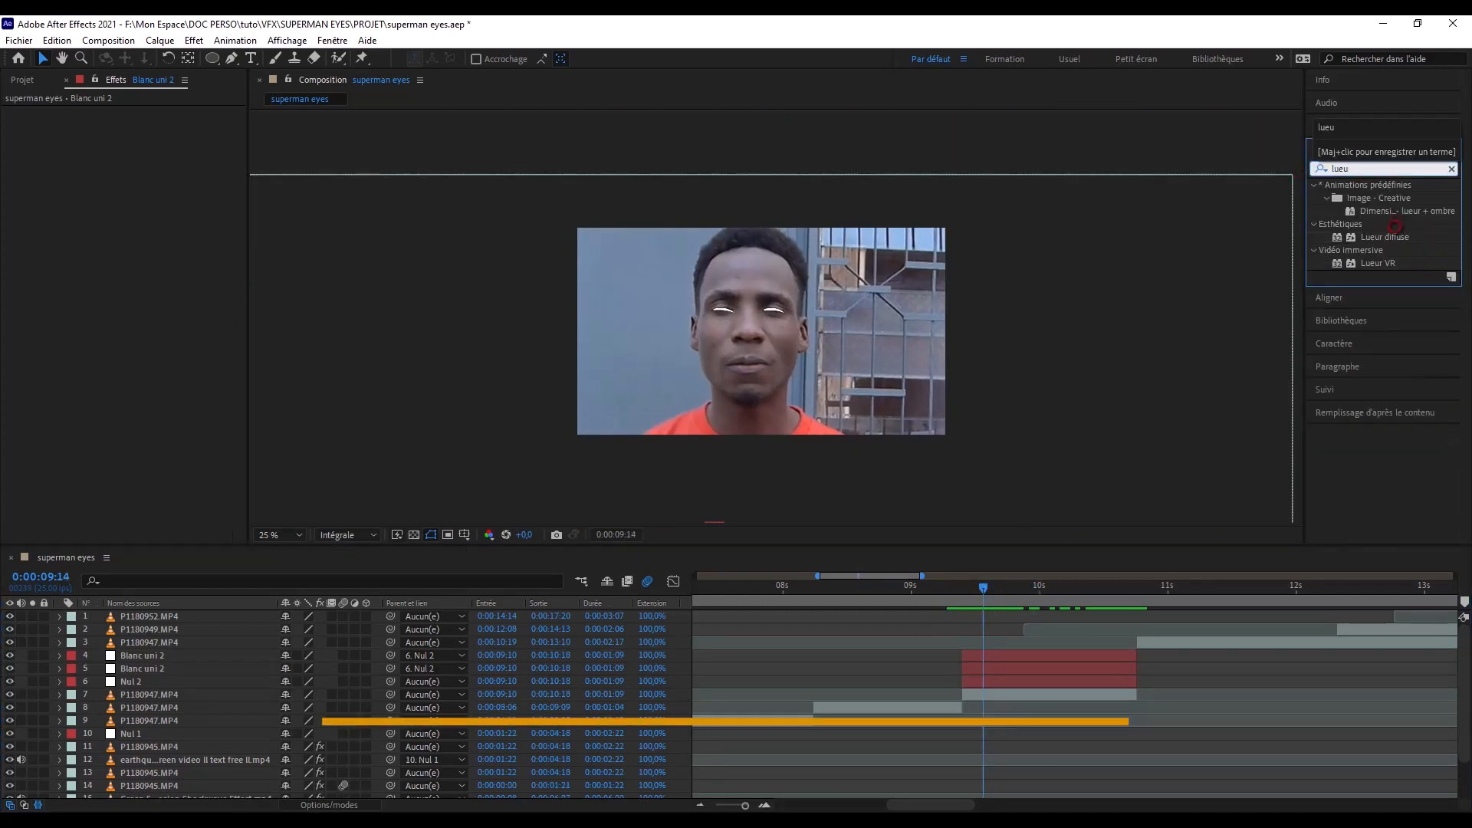
{"action": "left_click_drag", "start_coordinate": [1393, 236], "coordinate": [1041, 655]}
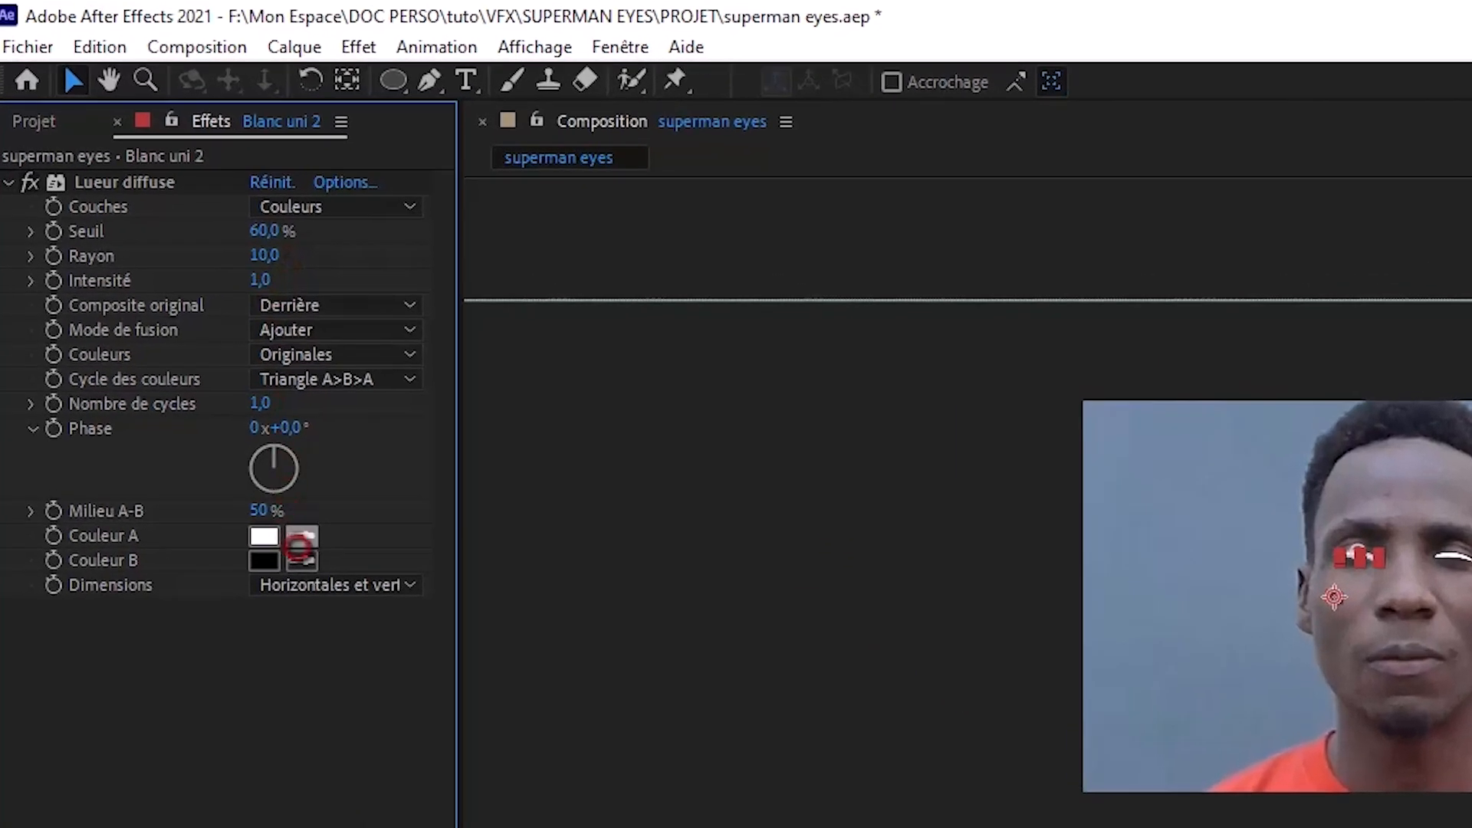
{"action": "left_click_drag", "start_coordinate": [265, 231], "coordinate": [239, 250]}
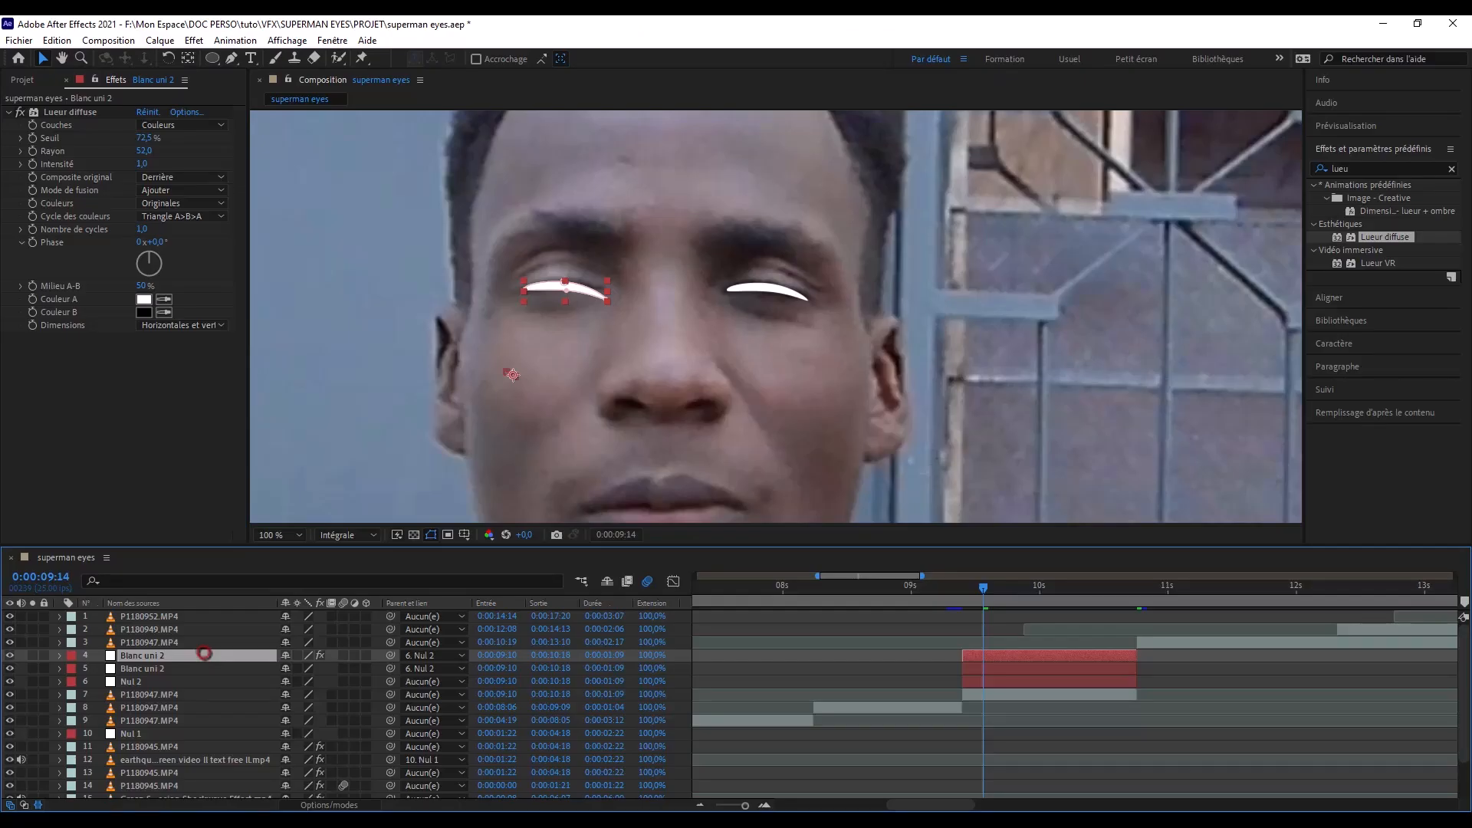
- Remove the feather keyframe from the duplicated solid's Masque 1 and set its feather to 16 pixels
{"action": "key", "text": "m"}
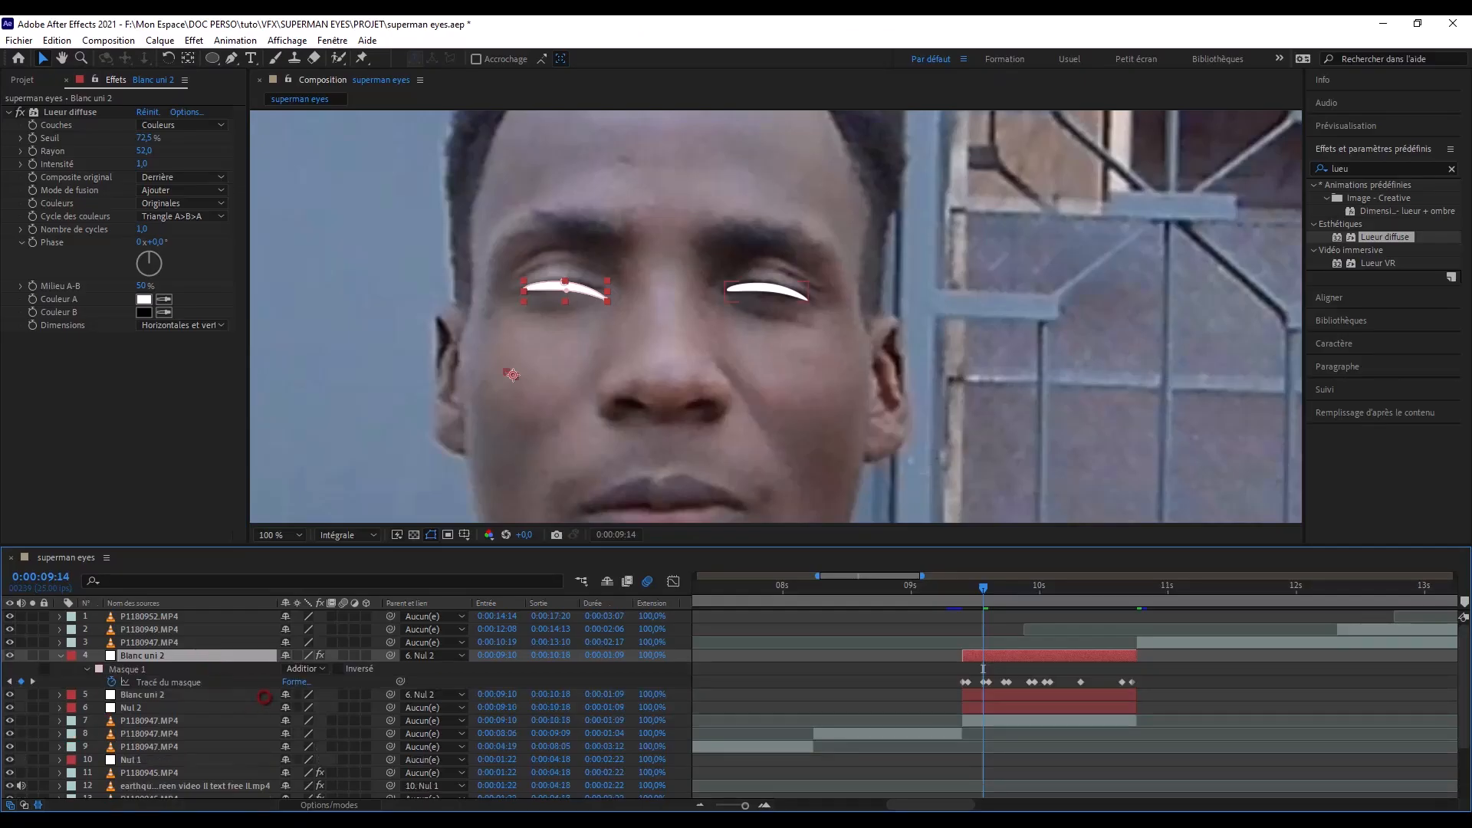
{"action": "left_click", "coordinate": [88, 670]}
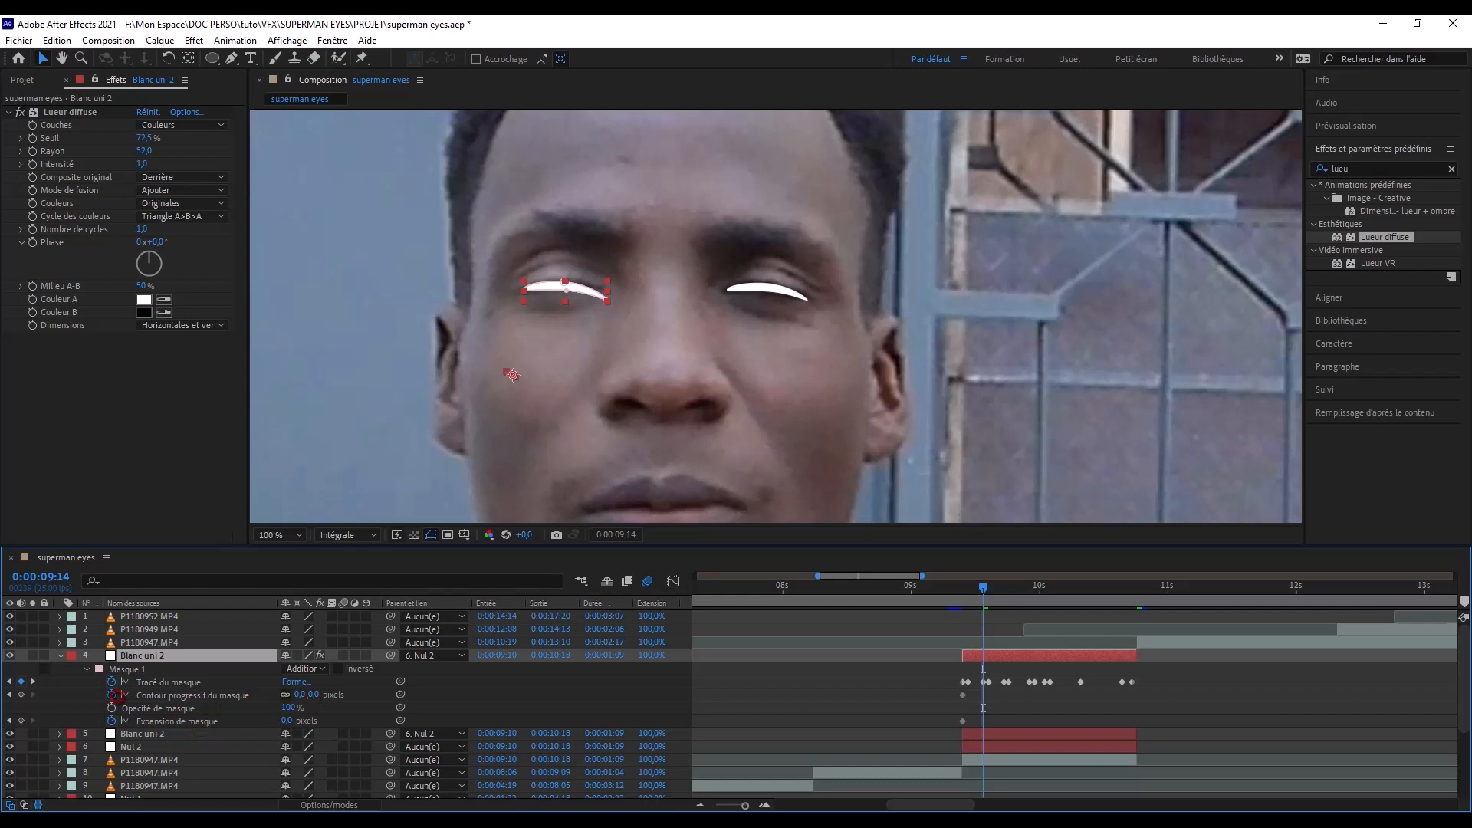
{"action": "left_click", "coordinate": [113, 694]}
{"action": "mouse_move", "coordinate": [321, 697]}
{"action": "left_mouse_down"}
{"action": "mouse_move", "coordinate": [338, 696]}
{"action": "mouse_move", "coordinate": [325, 697]}
{"action": "left_mouse_up"}
- Set the glow's intensity to 2.3, its colours to A et B, and colour B to red D80000
{"action": "left_click_drag", "start_coordinate": [146, 165], "coordinate": [234, 164]}
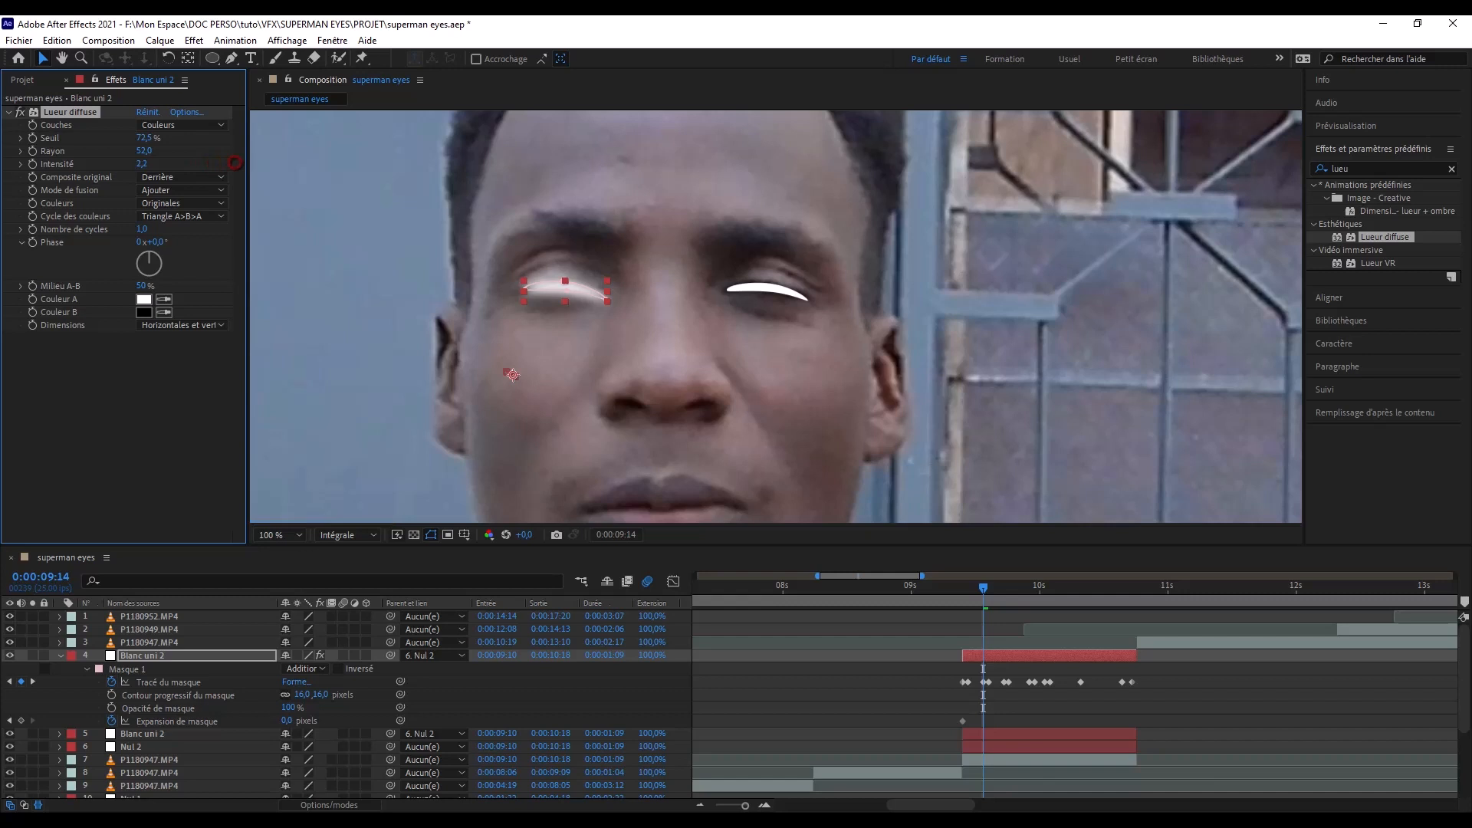
{"action": "left_click", "coordinate": [160, 204]}
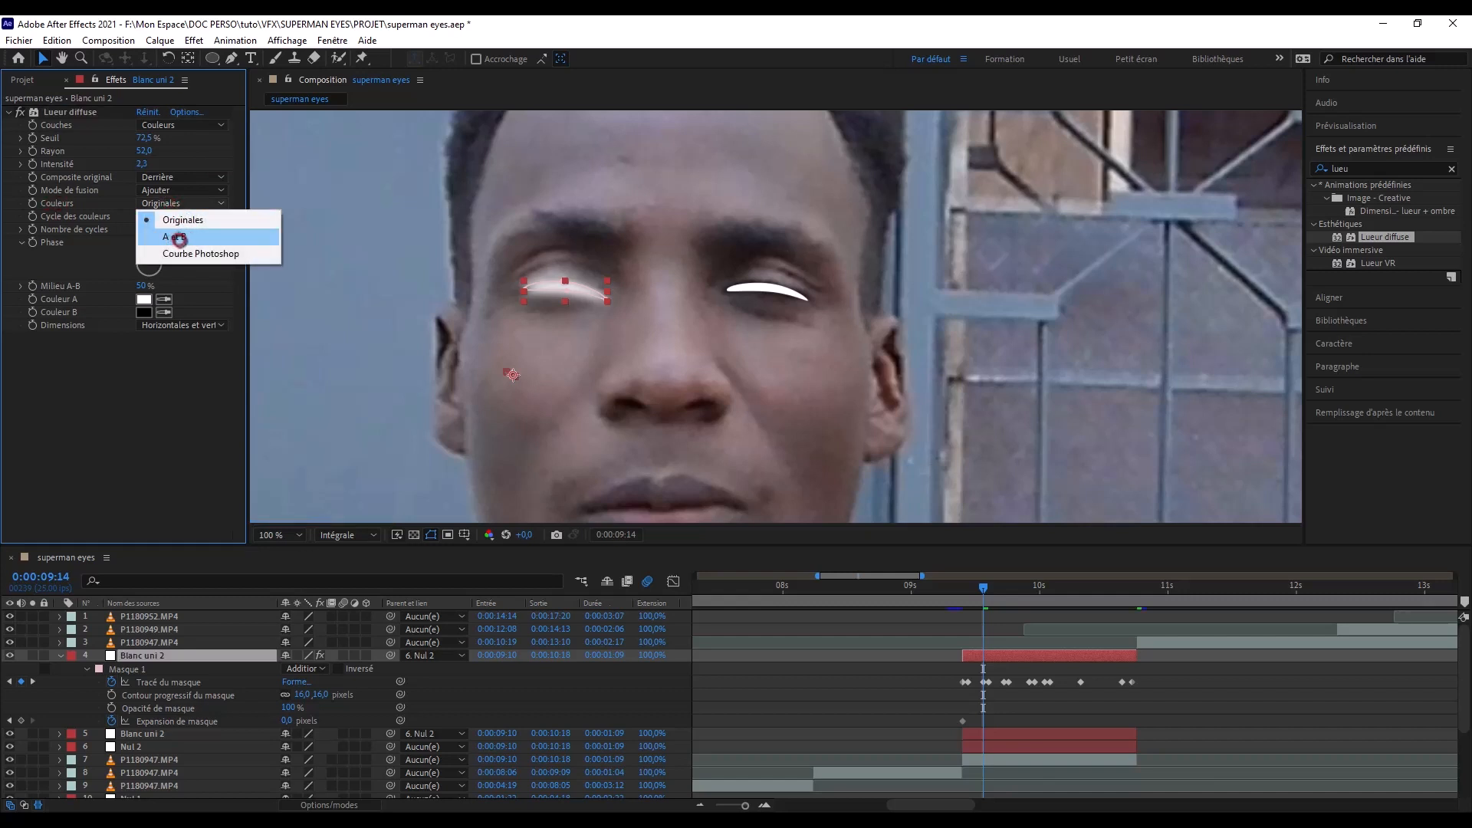
{"action": "left_click", "coordinate": [181, 240]}
{"action": "left_click", "coordinate": [144, 299]}
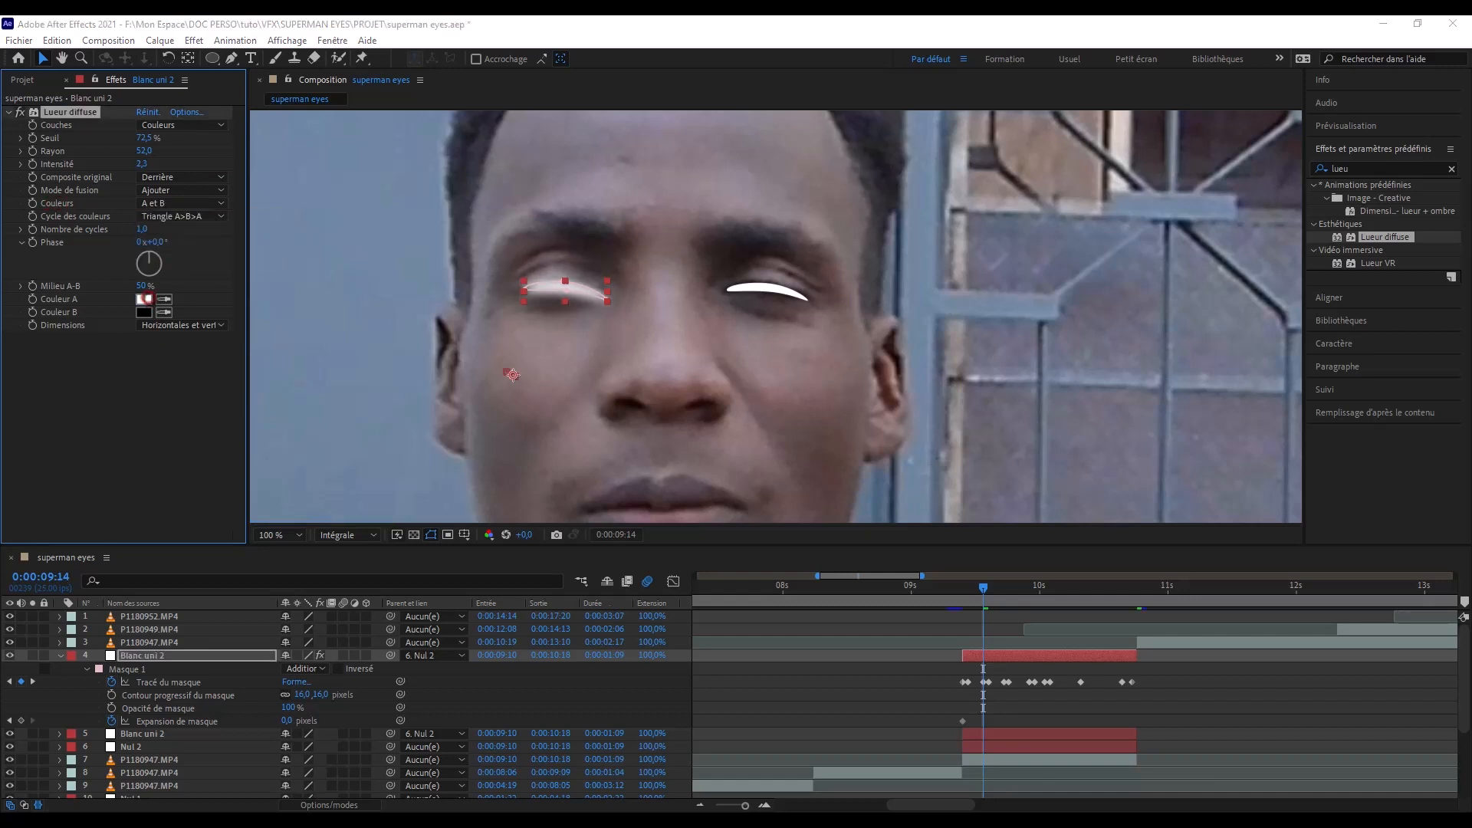
{"action": "left_click", "coordinate": [477, 298]}
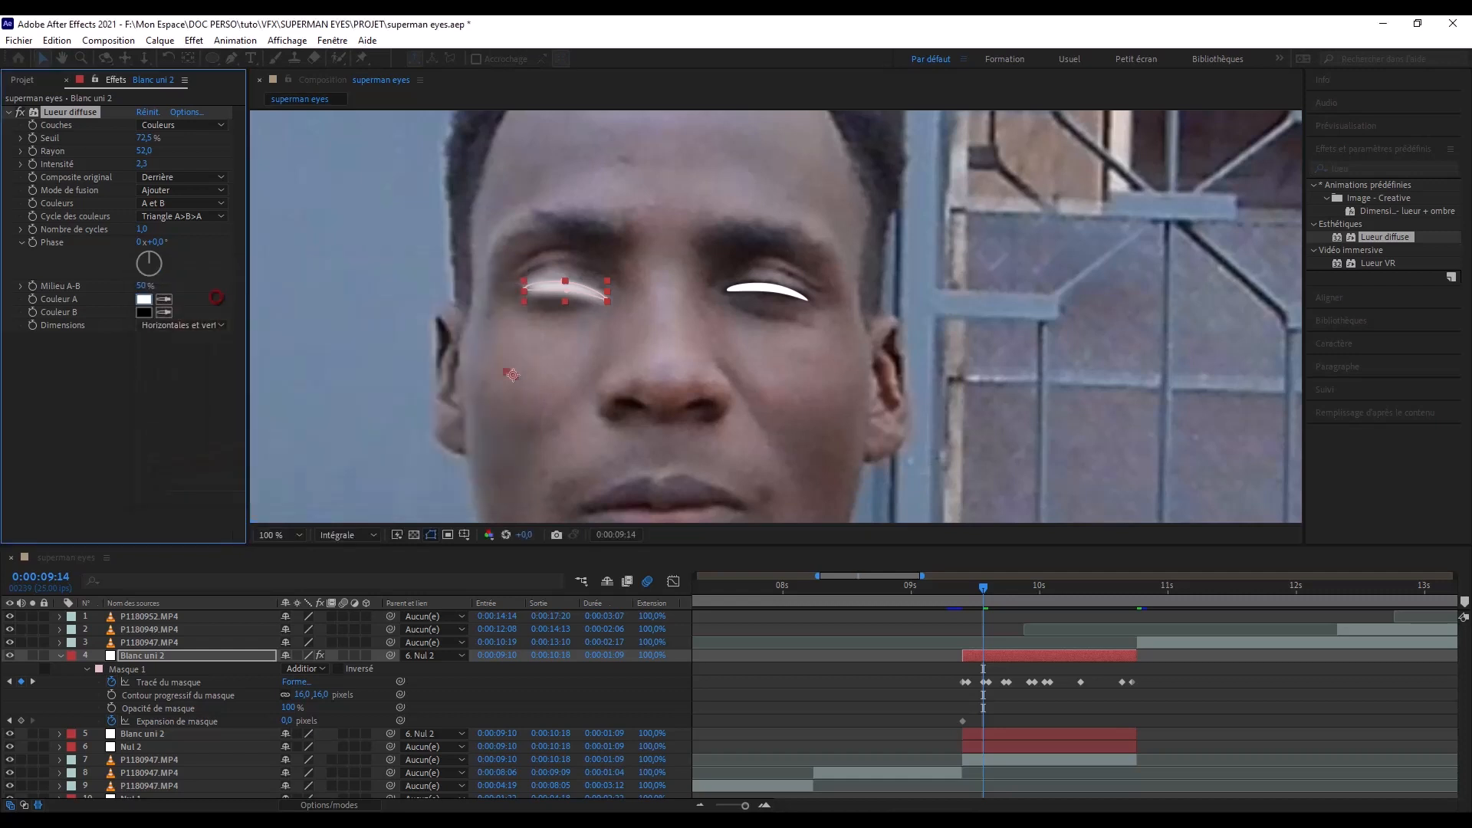
{"action": "left_click", "coordinate": [150, 312]}
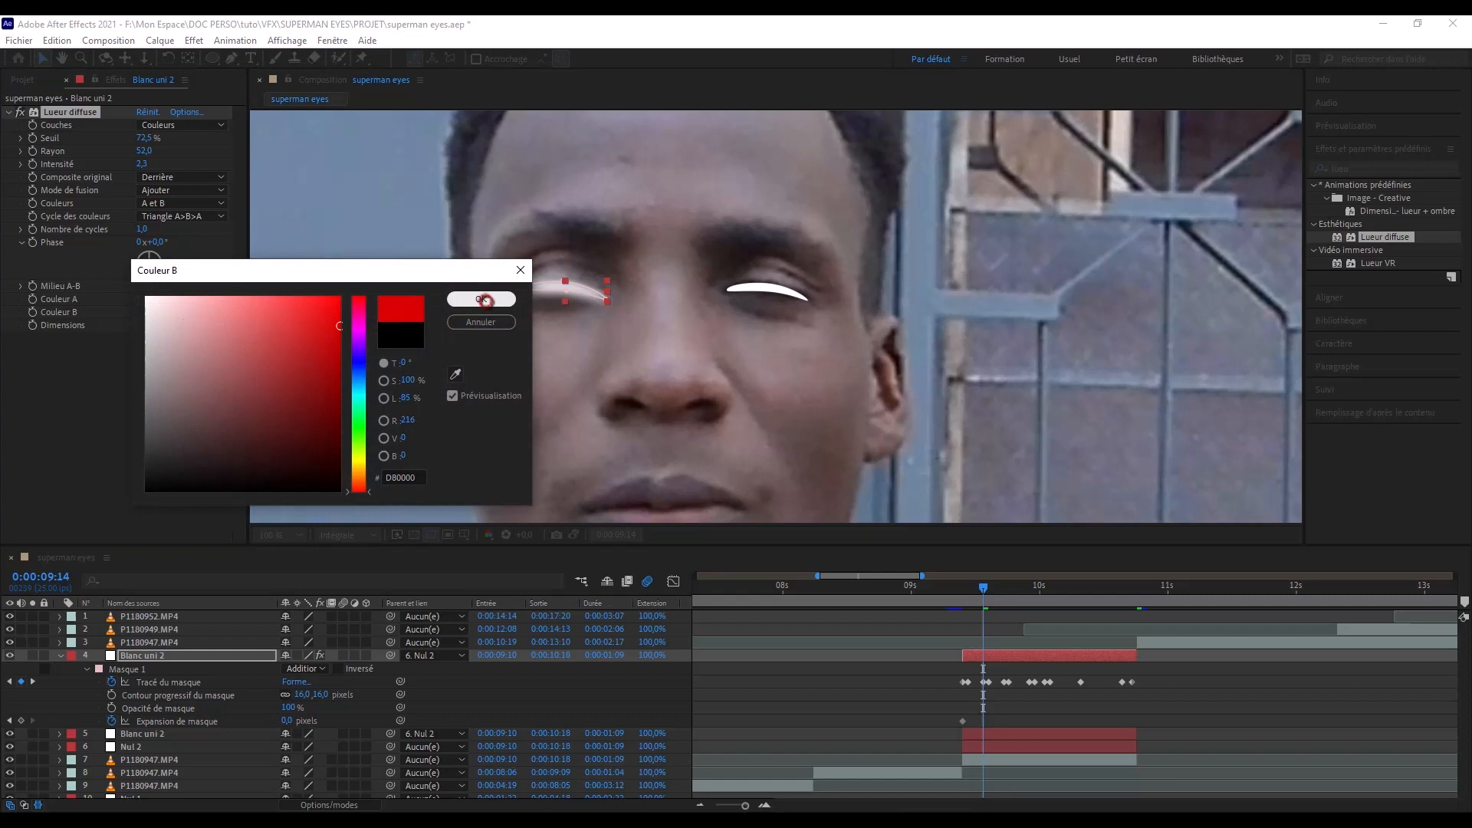
{"action": "left_click", "coordinate": [486, 299]}
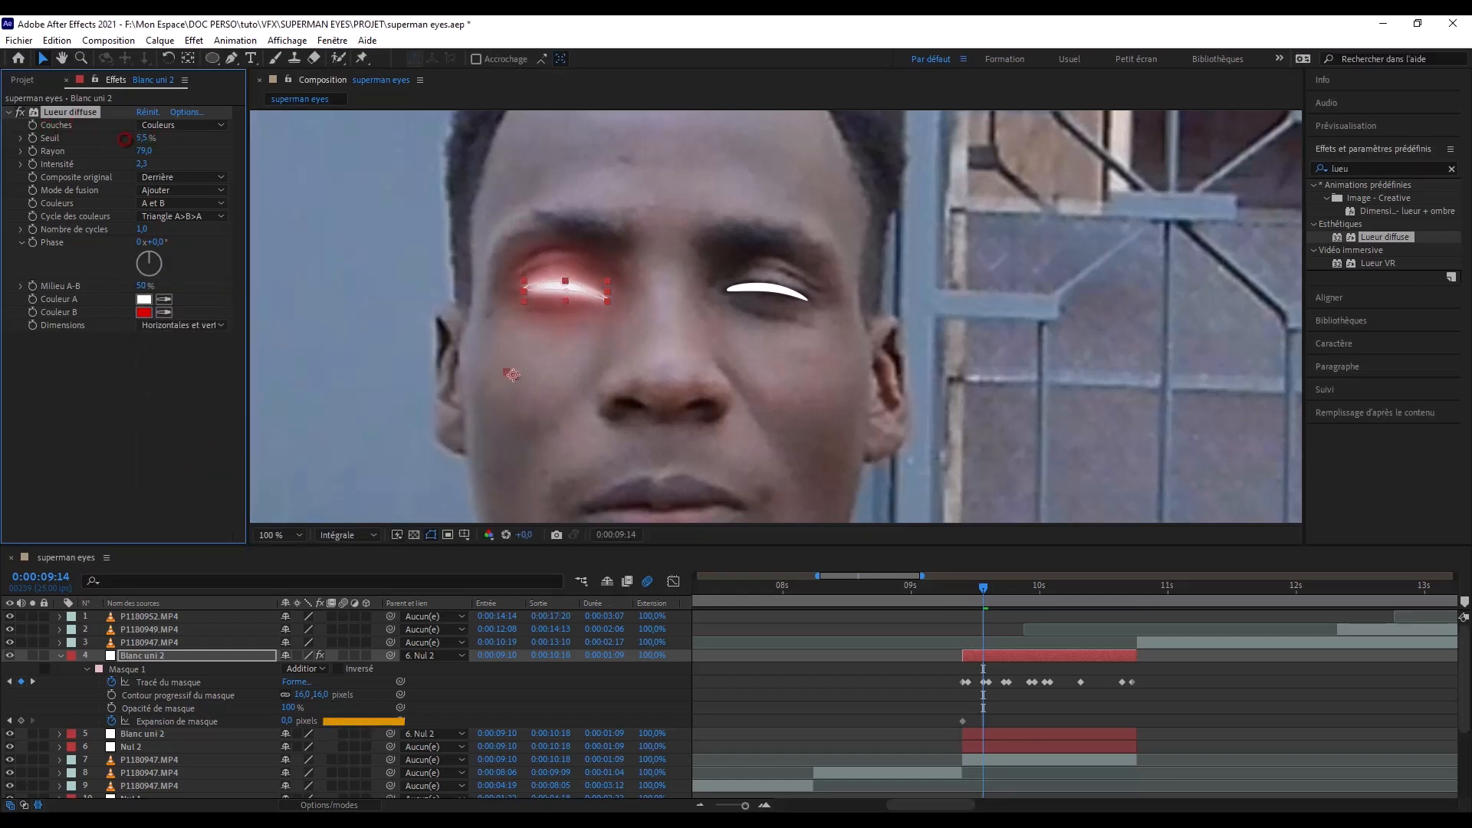
- Set the glow's threshold to 0% and radius to 79, and copy the Lueur diffuse effect
{"action": "left_click_drag", "start_coordinate": [124, 139], "coordinate": [61, 140]}
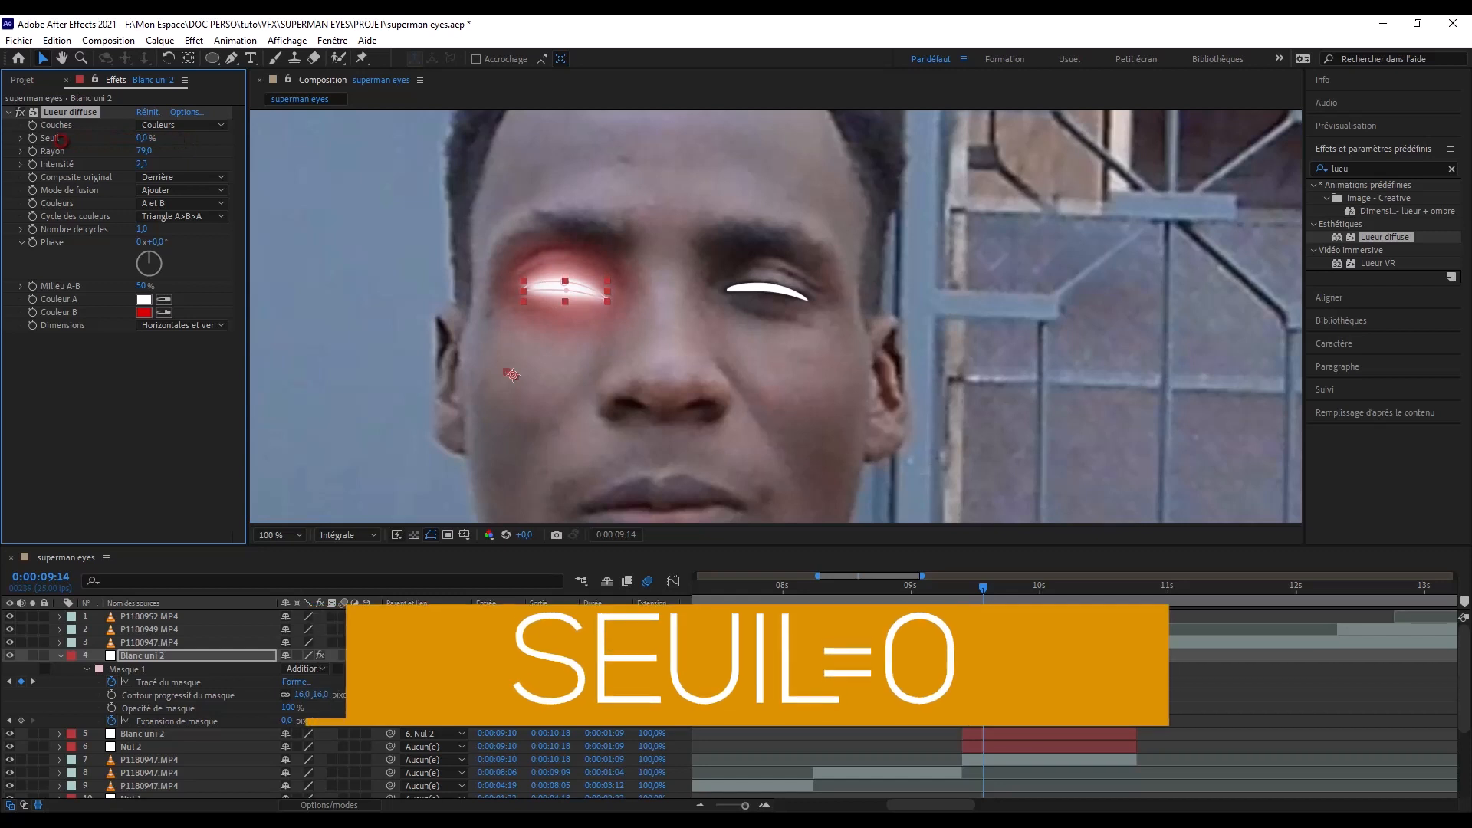
{"action": "left_click_drag", "start_coordinate": [984, 598], "coordinate": [1124, 598]}
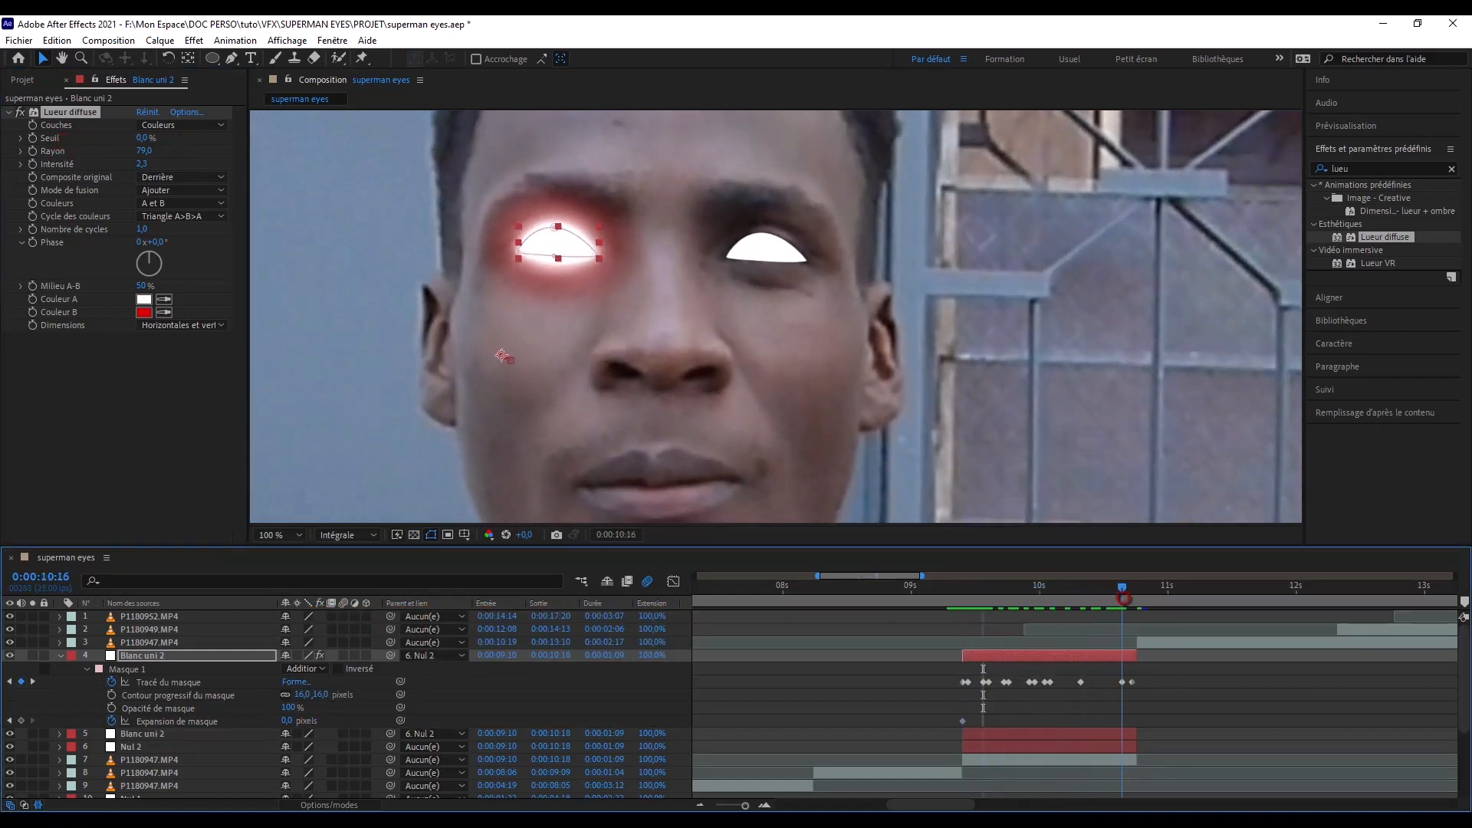
{"action": "left_click", "coordinate": [69, 112]}
{"action": "key", "text": "ctrl+c"}
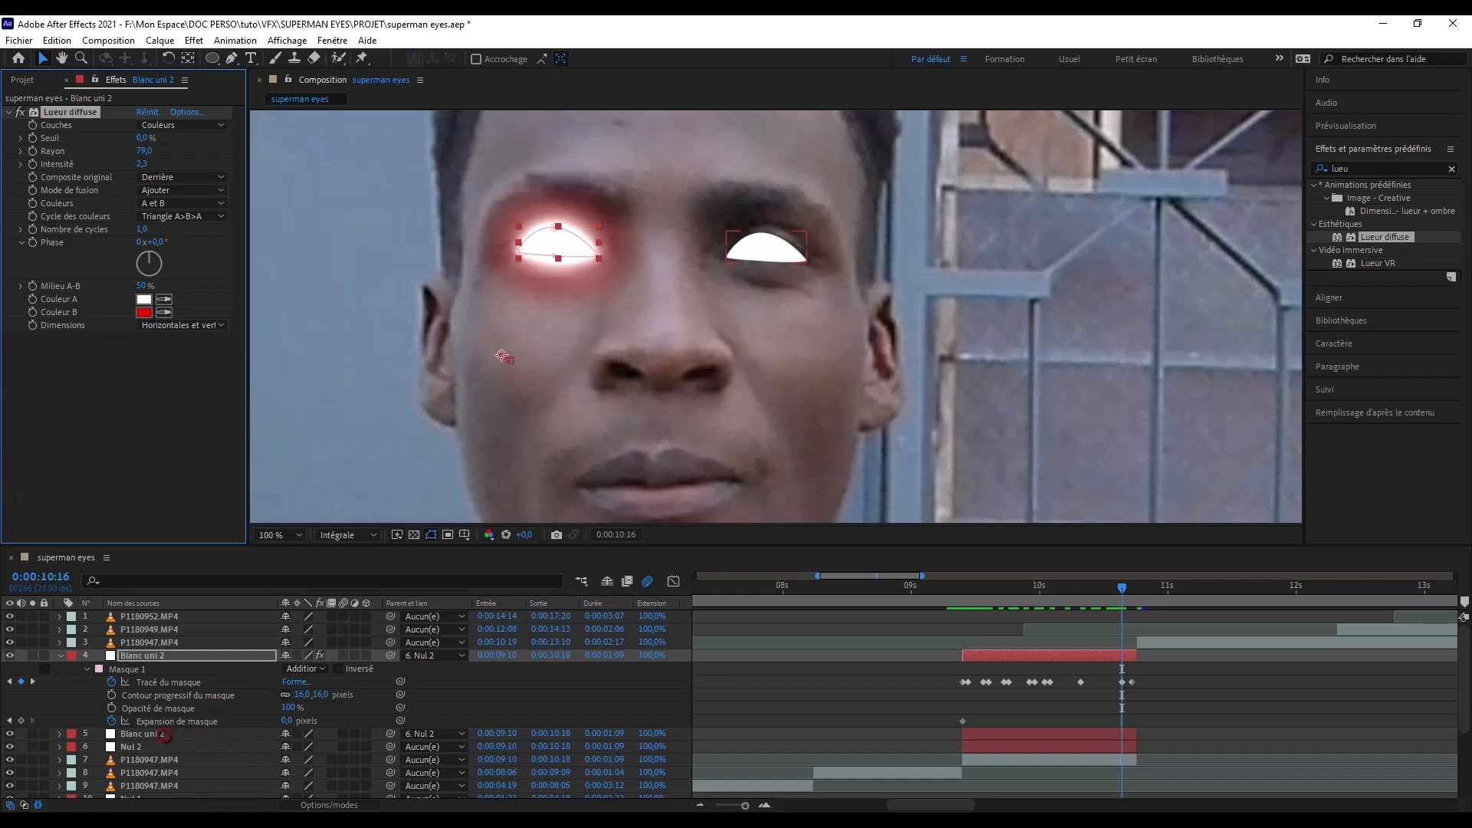
- Paste the copied Lueur diffuse effect onto the other eye solid and feather the edge of its Masque 1
{"action": "left_click", "coordinate": [163, 734]}
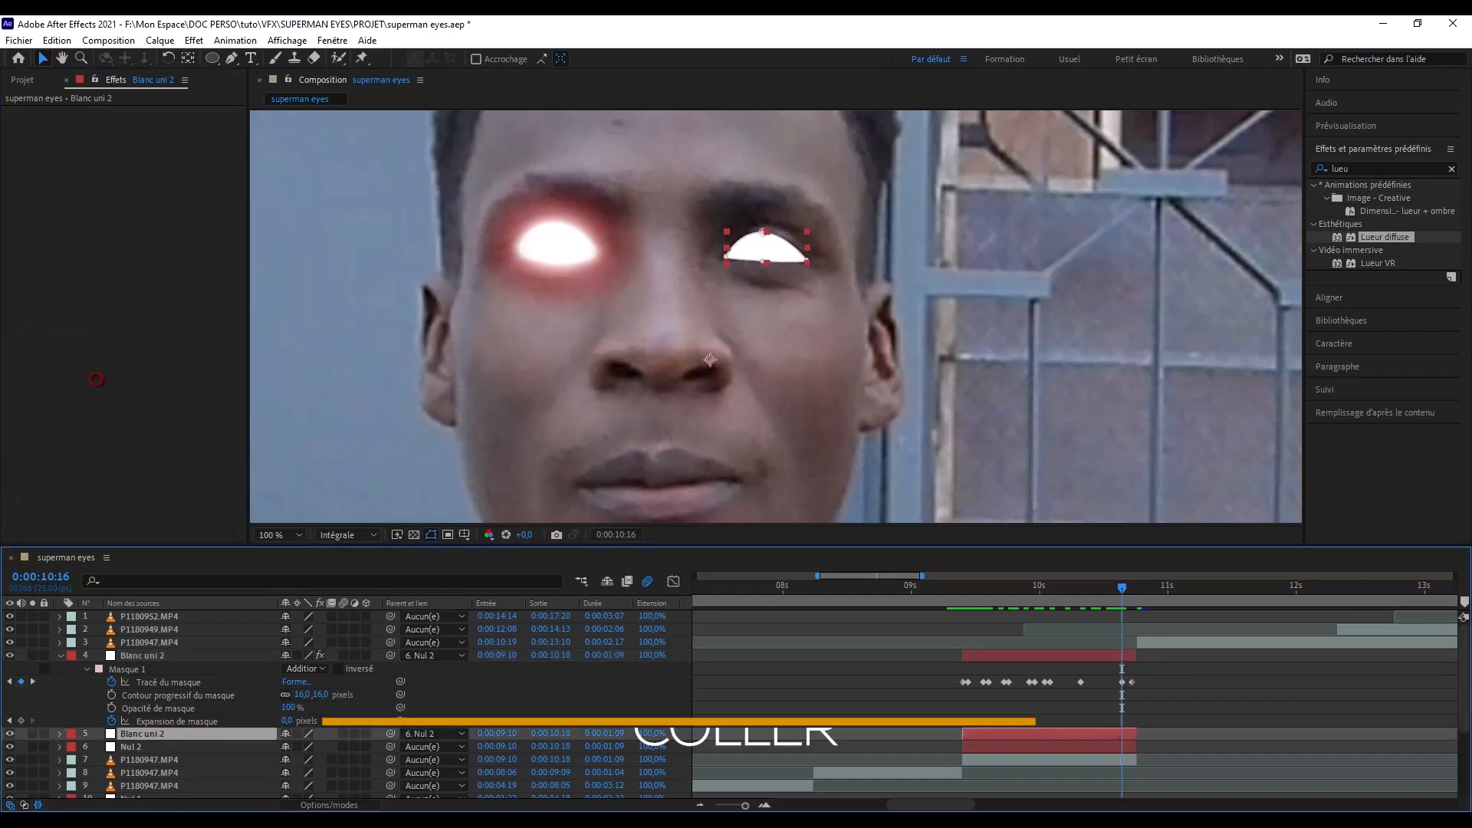
{"action": "key", "text": "ctrl+v"}
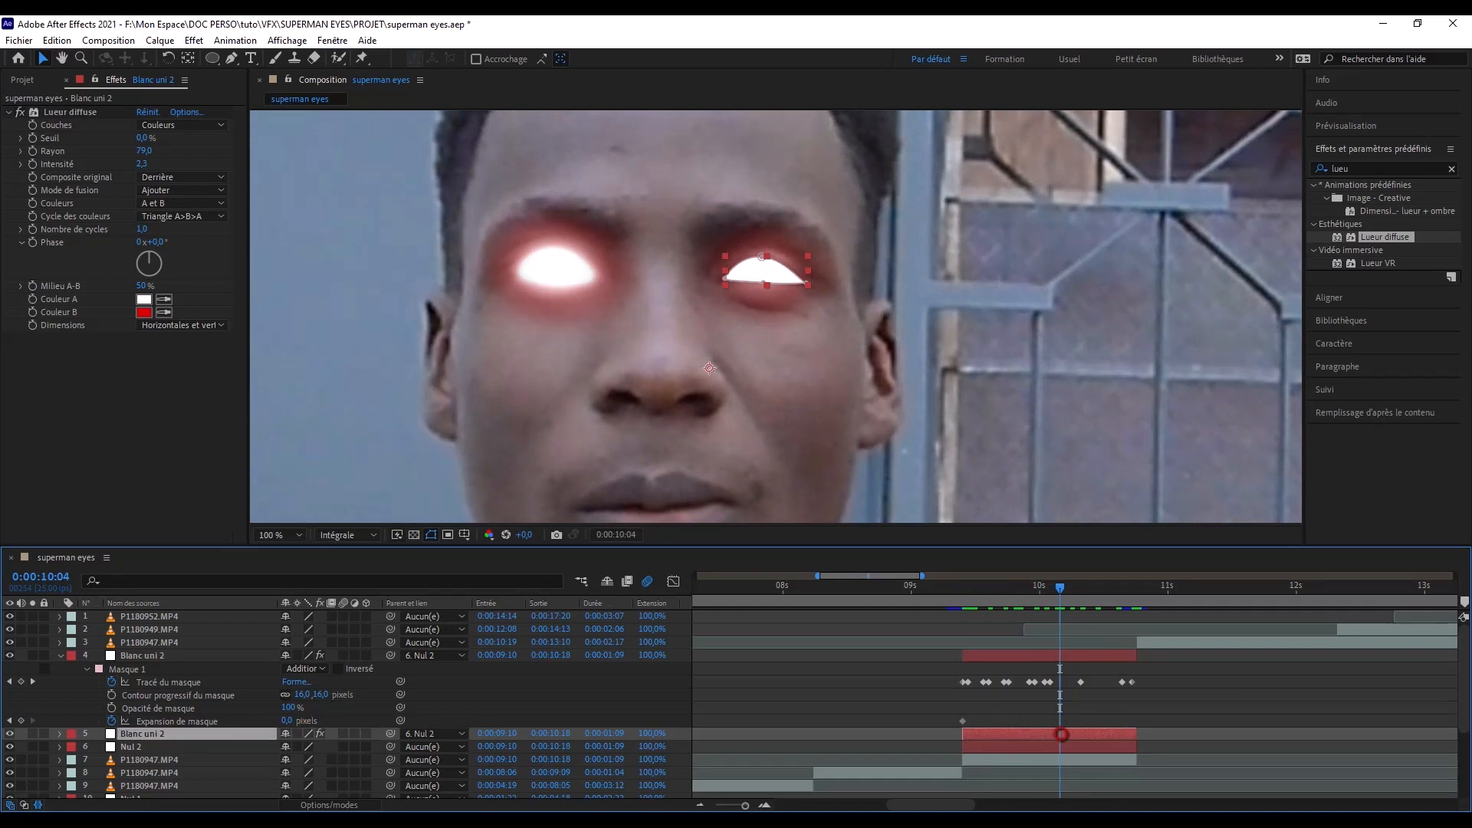
{"action": "key", "text": "m"}
{"action": "key", "text": "m"}
{"action": "key", "text": "m"}
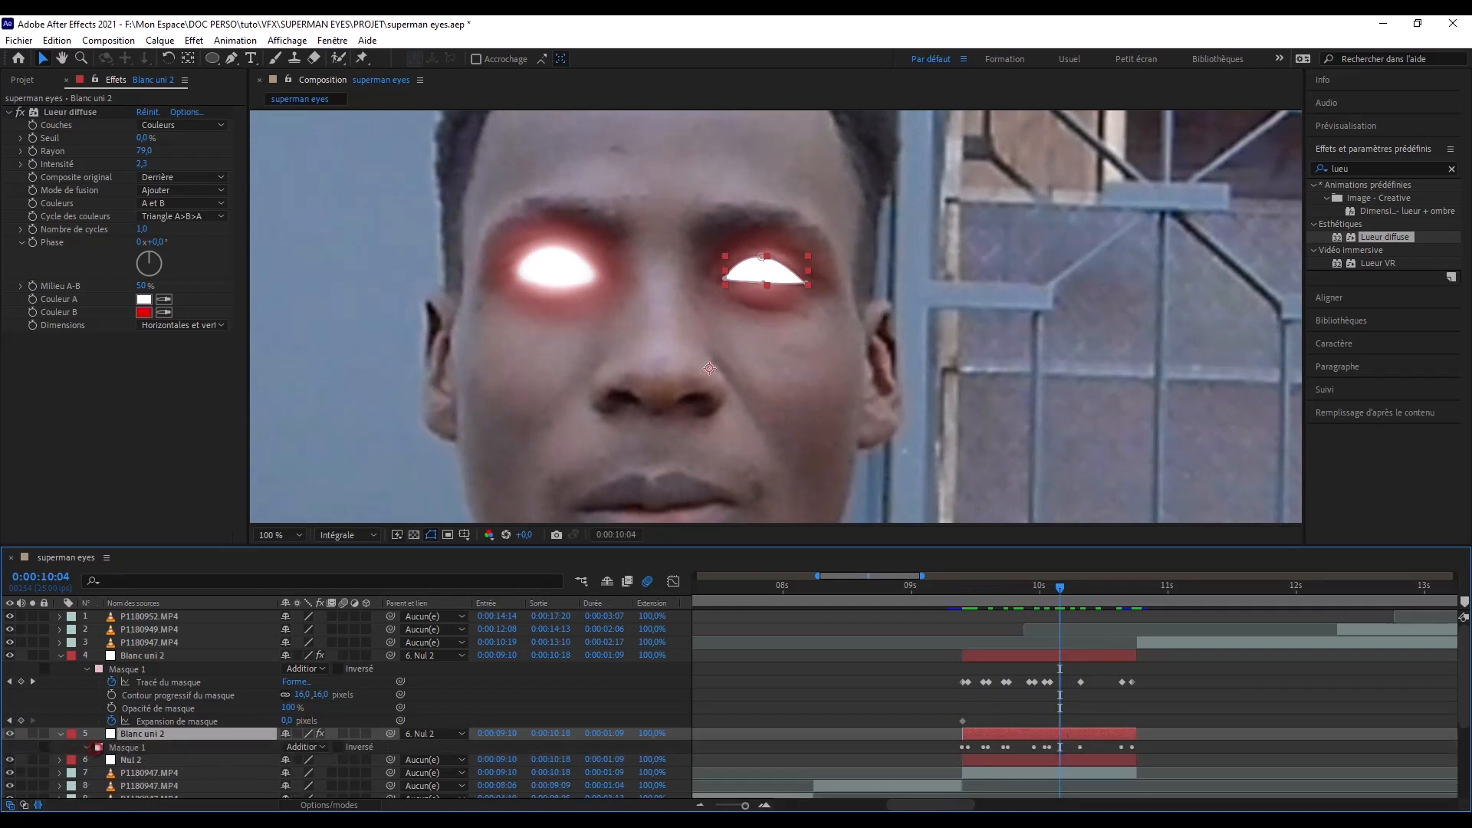
{"action": "scroll", "coordinate": [186, 751], "scroll_direction": "down", "scroll_amount": 3}
{"action": "left_click_drag", "start_coordinate": [318, 728], "coordinate": [324, 726]}
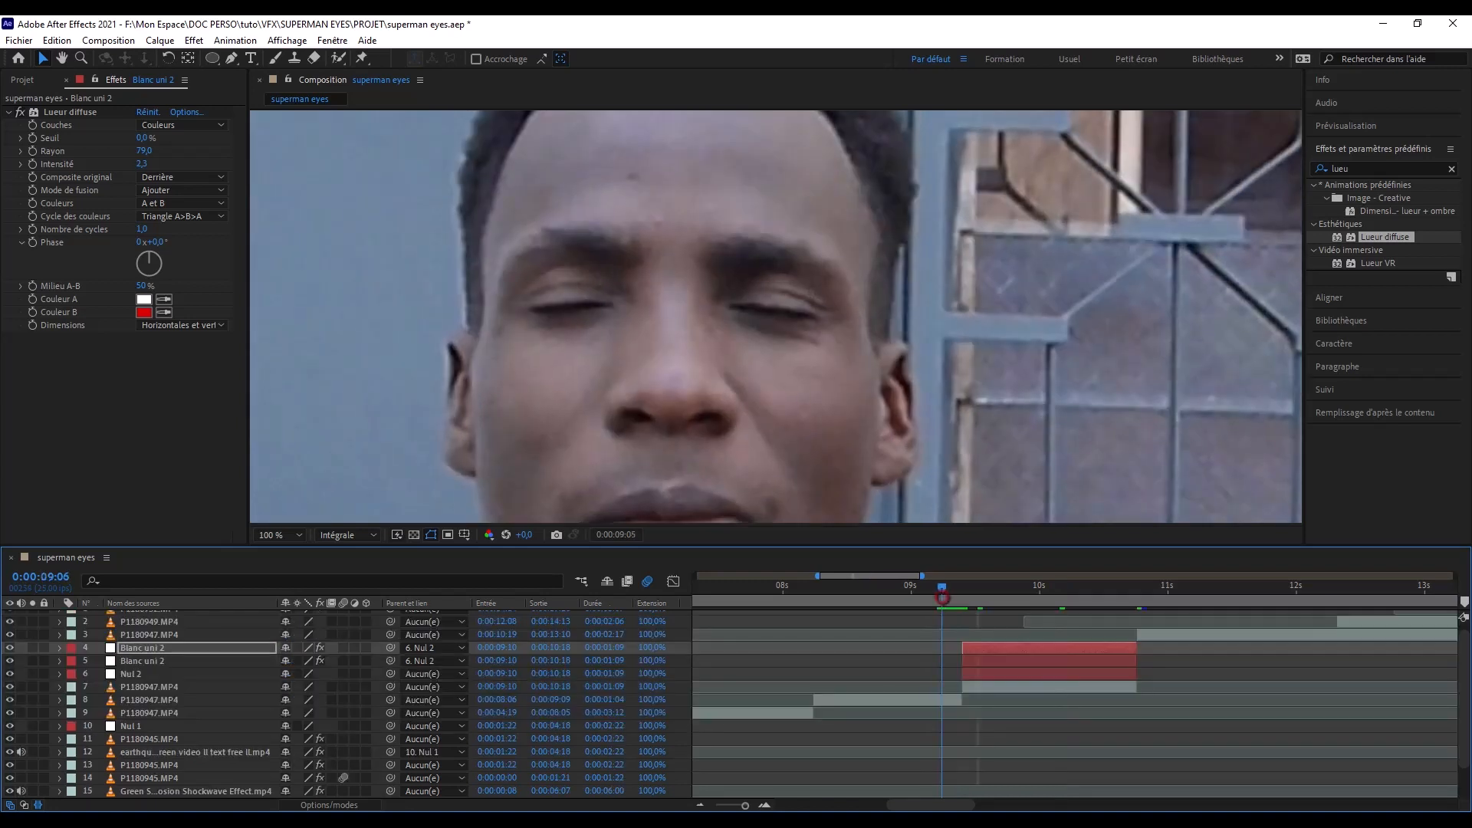
- Add opacity keyframes of 0% to both eye solids at 0:00:09:10
{"action": "mouse_move", "coordinate": [942, 597]}
{"action": "left_mouse_down"}
{"action": "mouse_move", "coordinate": [1040, 597]}
{"action": "mouse_move", "coordinate": [963, 598]}
{"action": "left_mouse_up"}
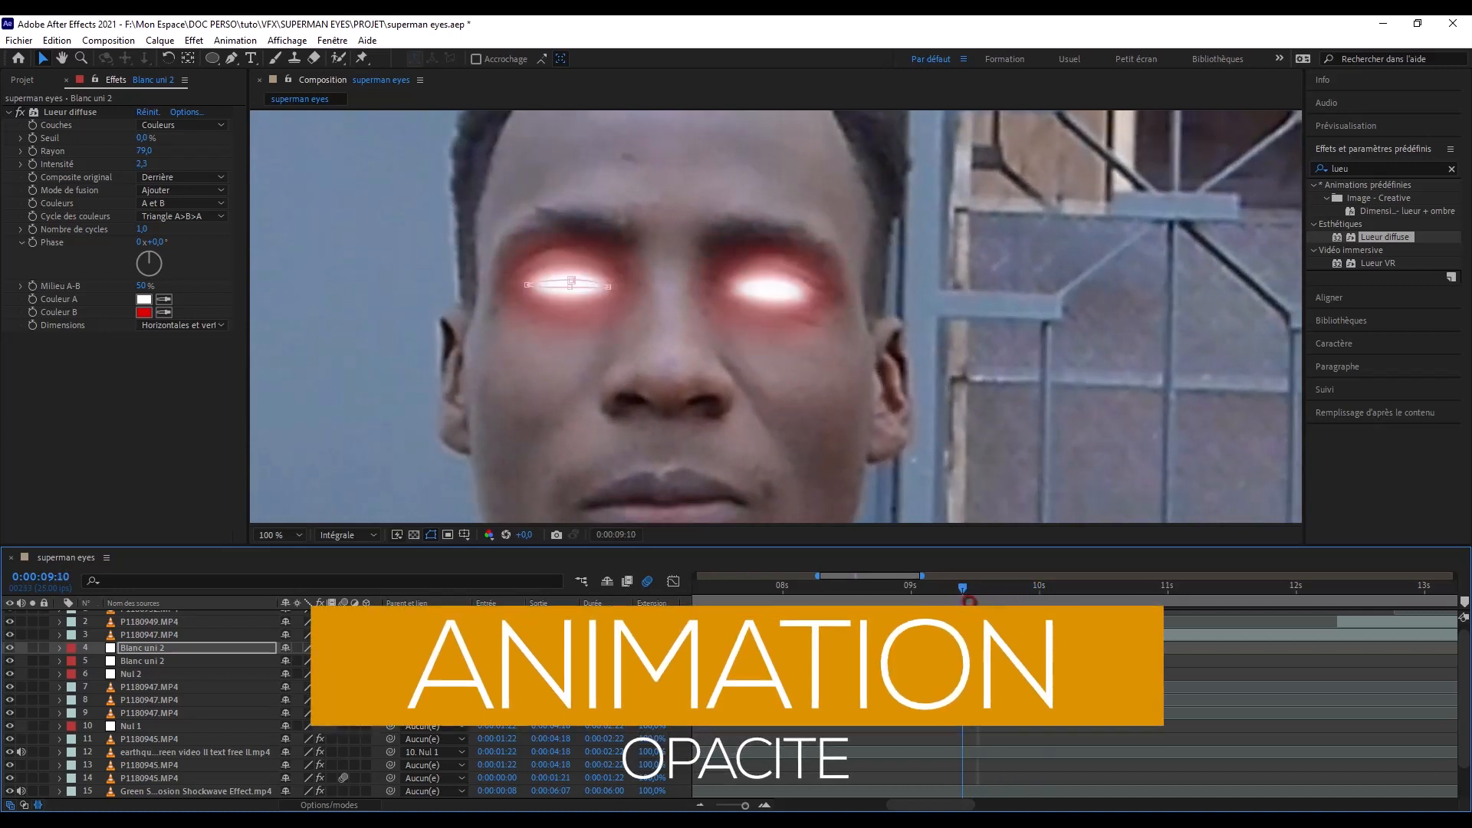
{"action": "left_click", "coordinate": [150, 660], "text": "shift"}
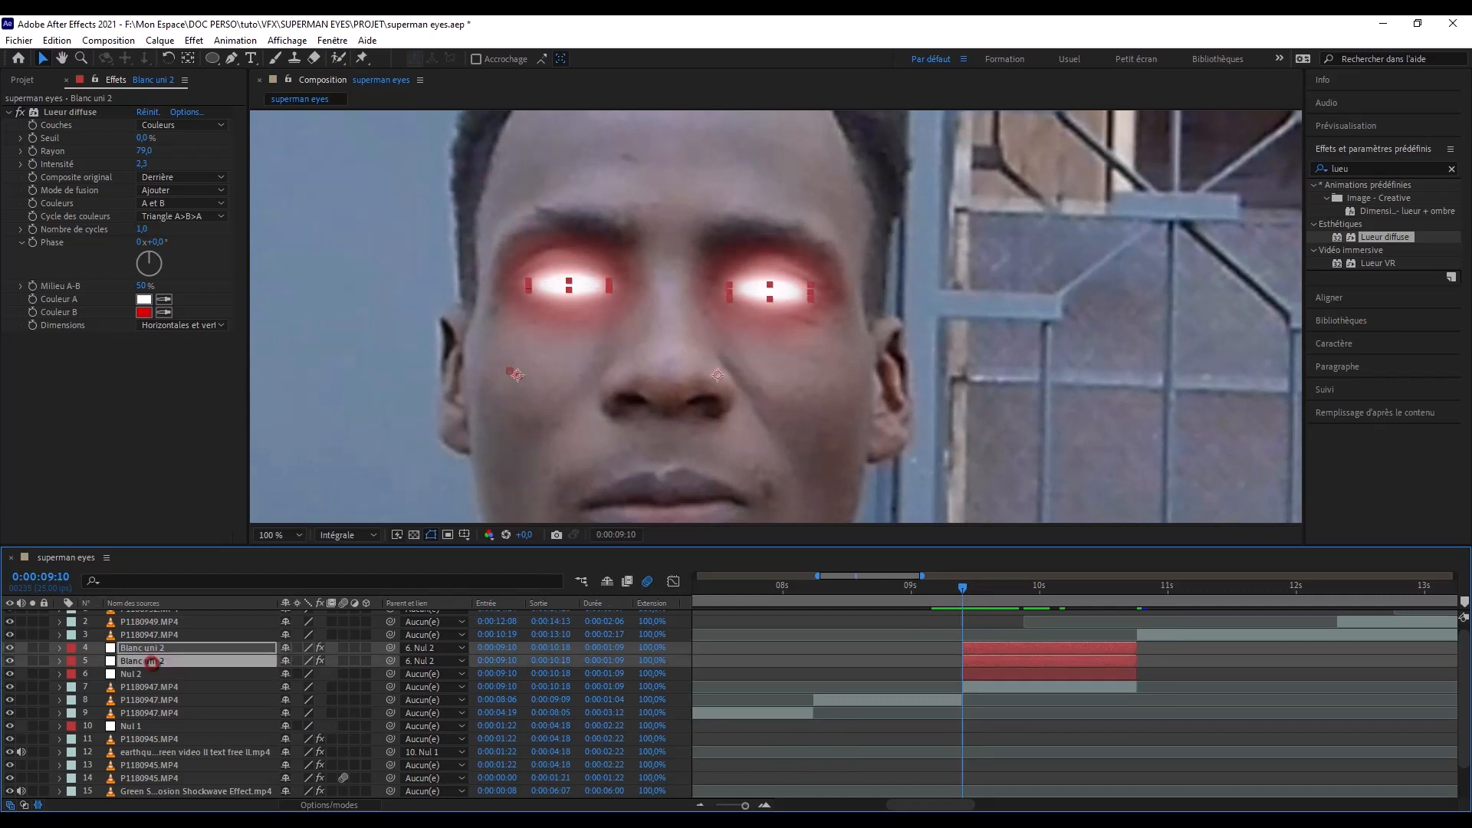
{"action": "key", "text": "t"}
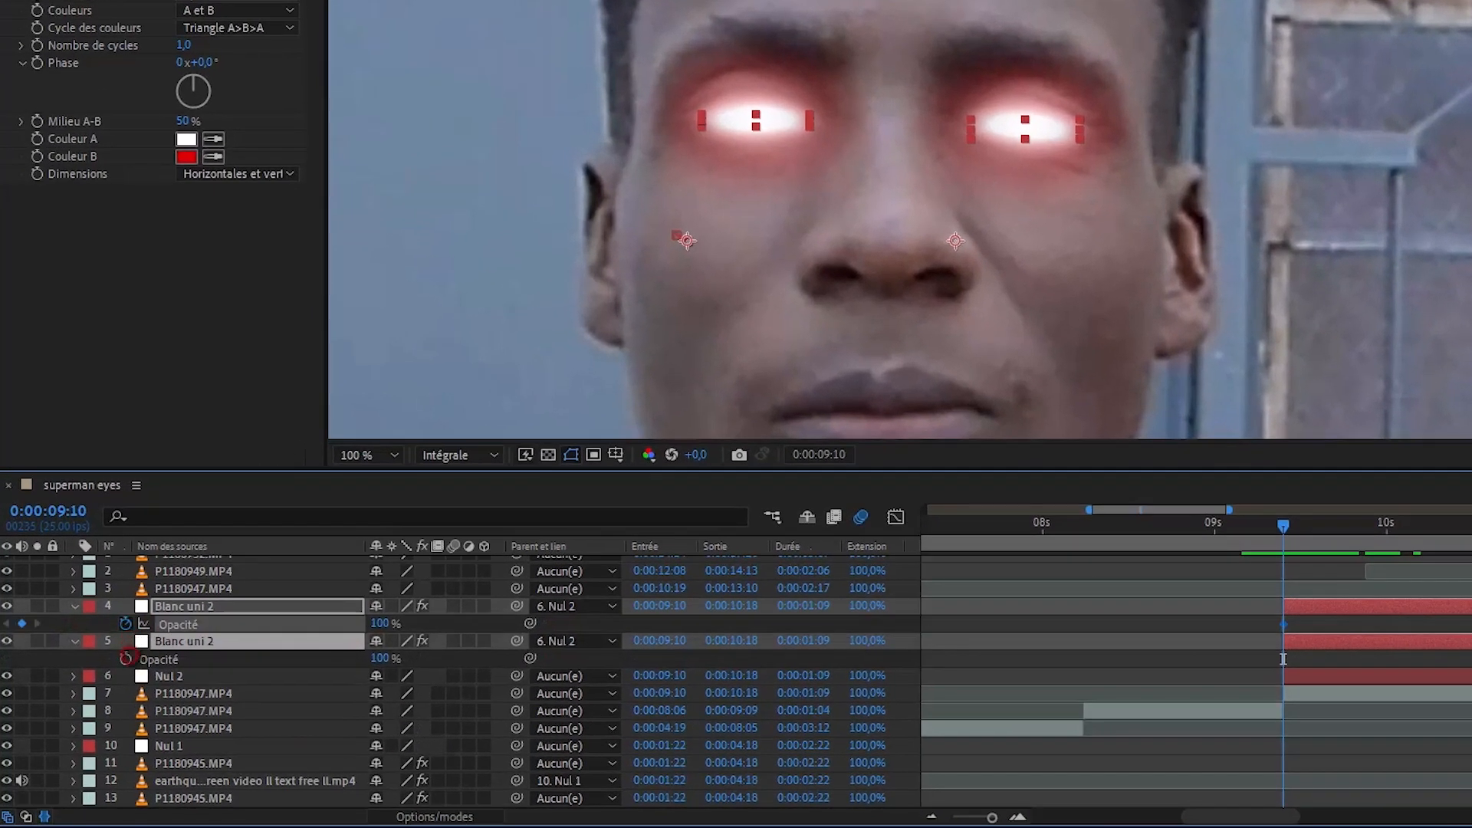
{"action": "left_click", "coordinate": [98, 661]}
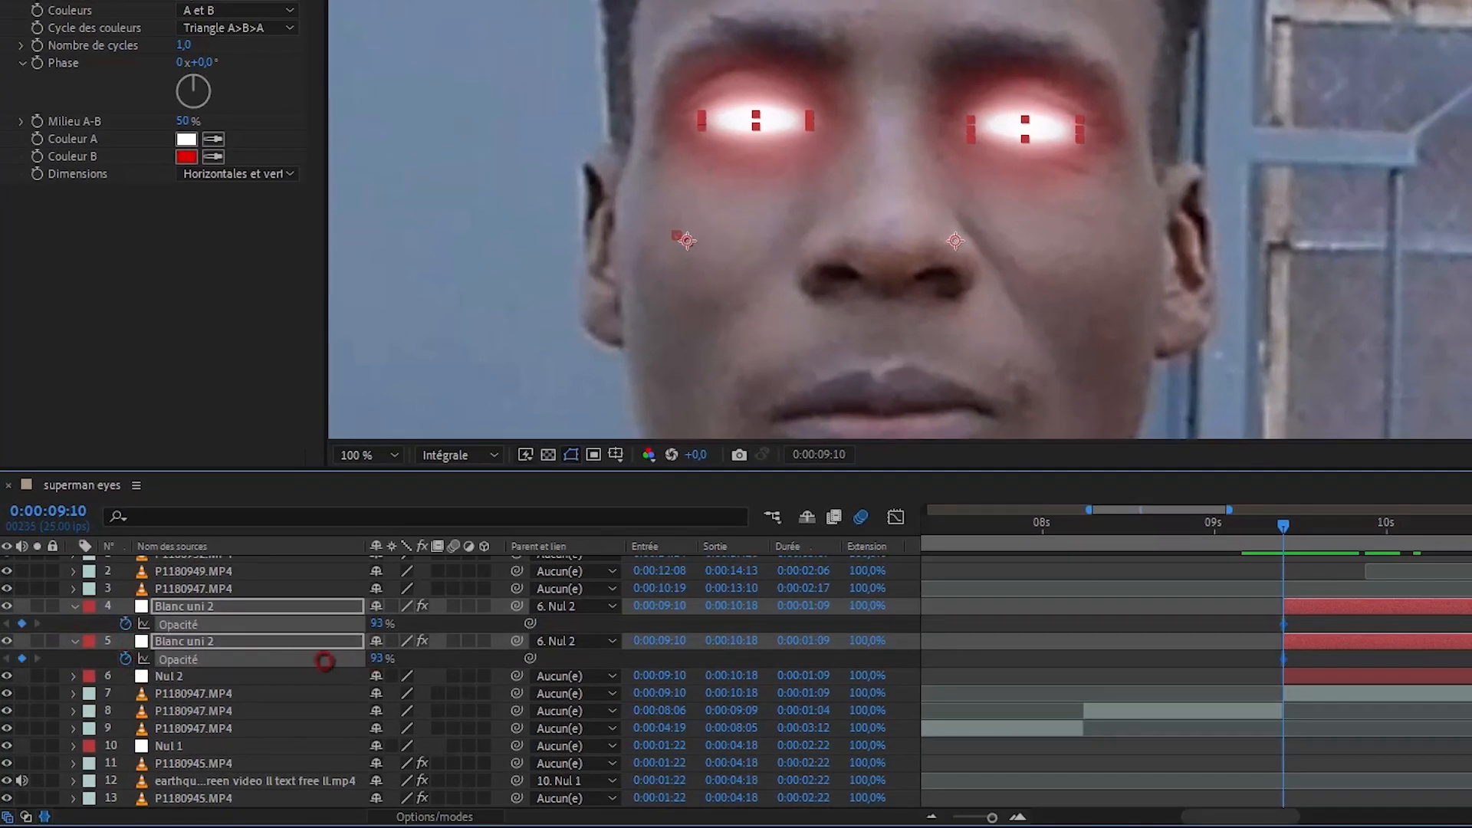
{"action": "left_click_drag", "start_coordinate": [325, 661], "coordinate": [245, 661]}
- Key both eye solids' opacity at 100% at 0:00:09:12, and shift these keyframes to about 0:00:09:20 for a slower fade-in
{"action": "key", "text": "space"}
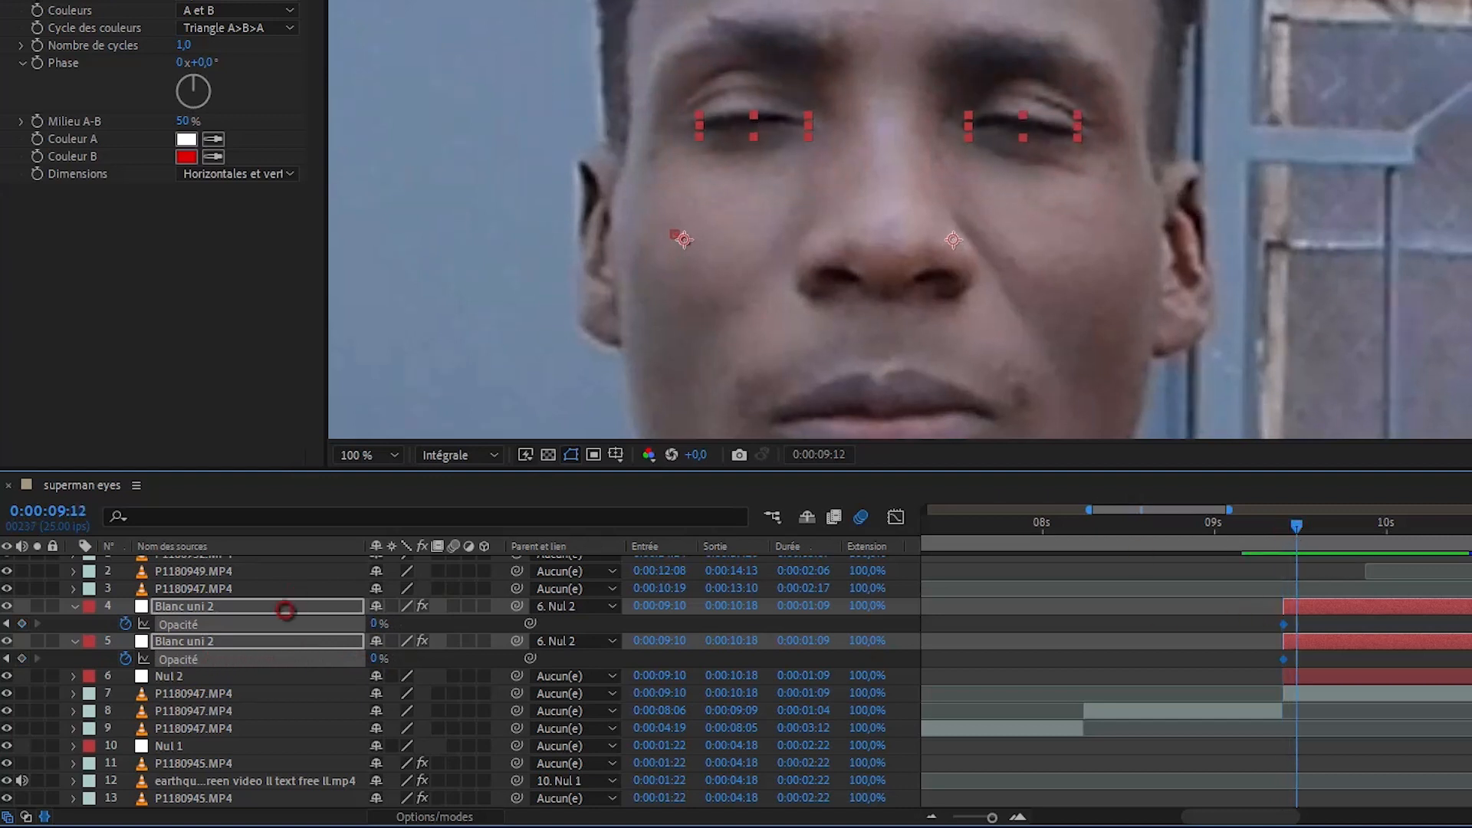
{"action": "left_click_drag", "start_coordinate": [378, 624], "coordinate": [661, 628]}
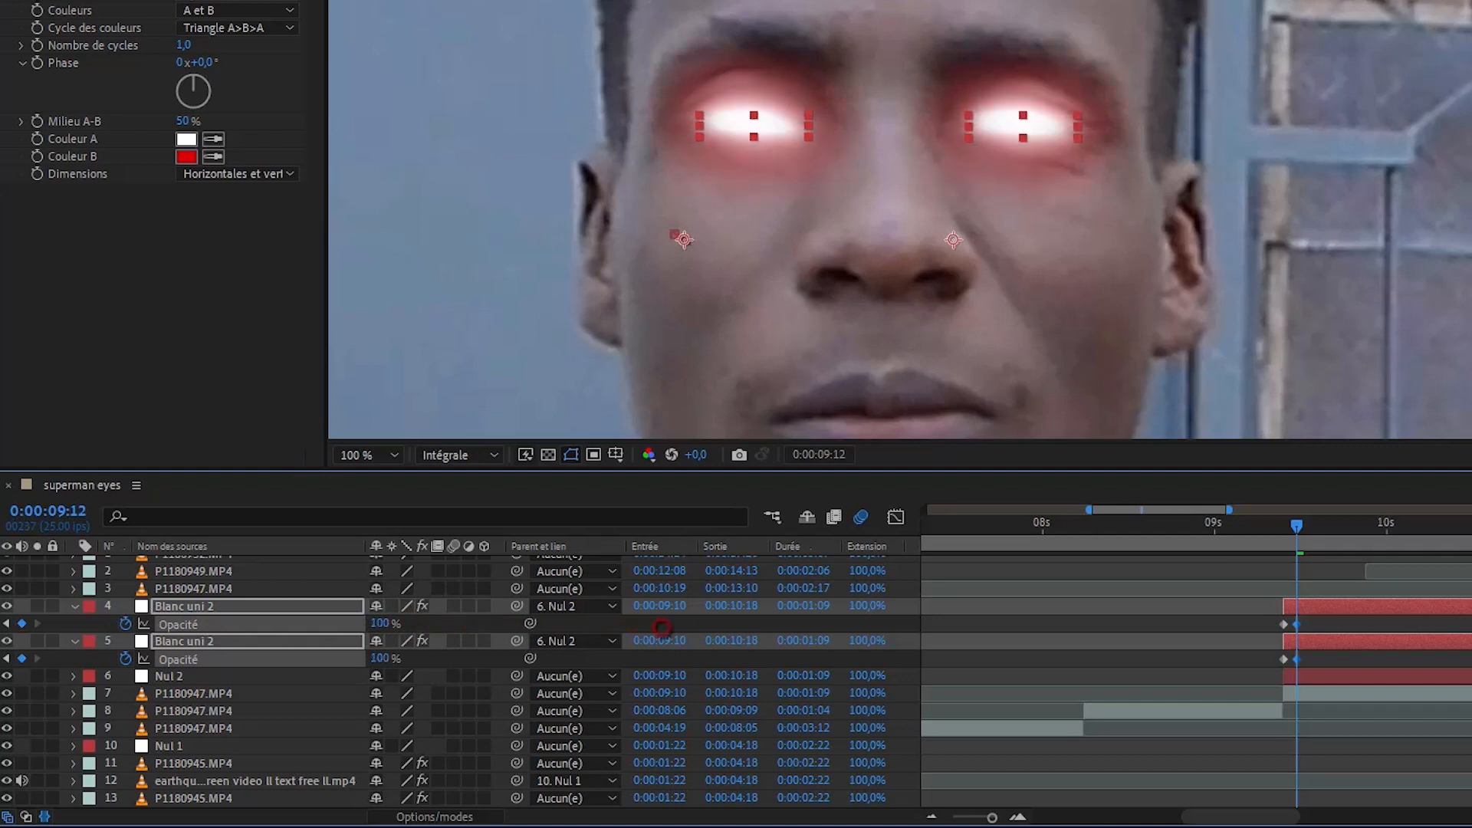
{"action": "mouse_move", "coordinate": [1296, 523]}
{"action": "left_mouse_down"}
{"action": "mouse_move", "coordinate": [1269, 529]}
{"action": "mouse_move", "coordinate": [1285, 529]}
{"action": "left_mouse_up"}
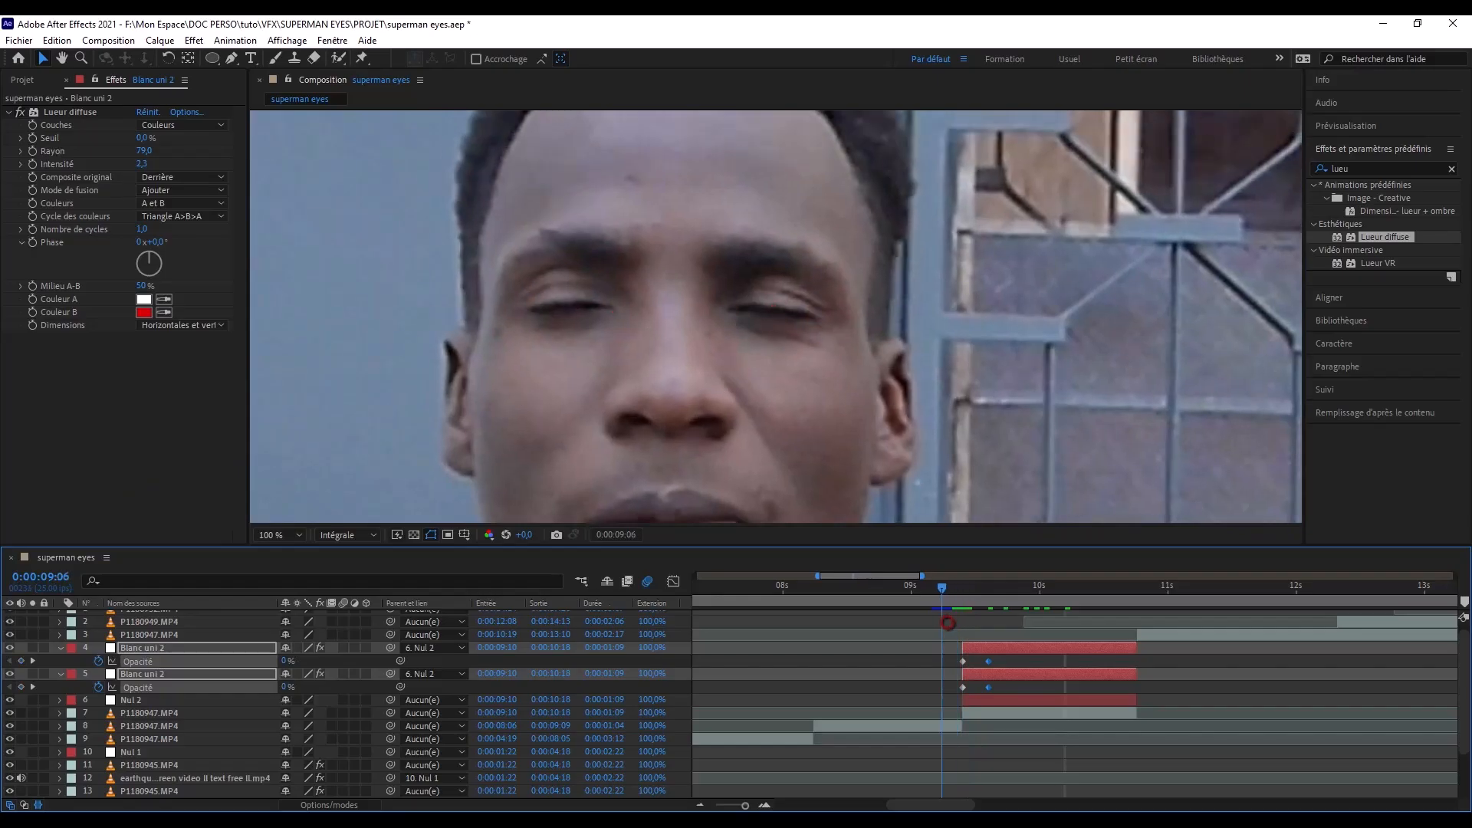
{"action": "left_click_drag", "start_coordinate": [951, 620], "coordinate": [985, 623]}
{"action": "key", "text": "space"}
- Duplicate the Lueur diffuse effect on the first eye solid and set the copy's radius to 271
{"action": "left_click", "coordinate": [995, 653]}
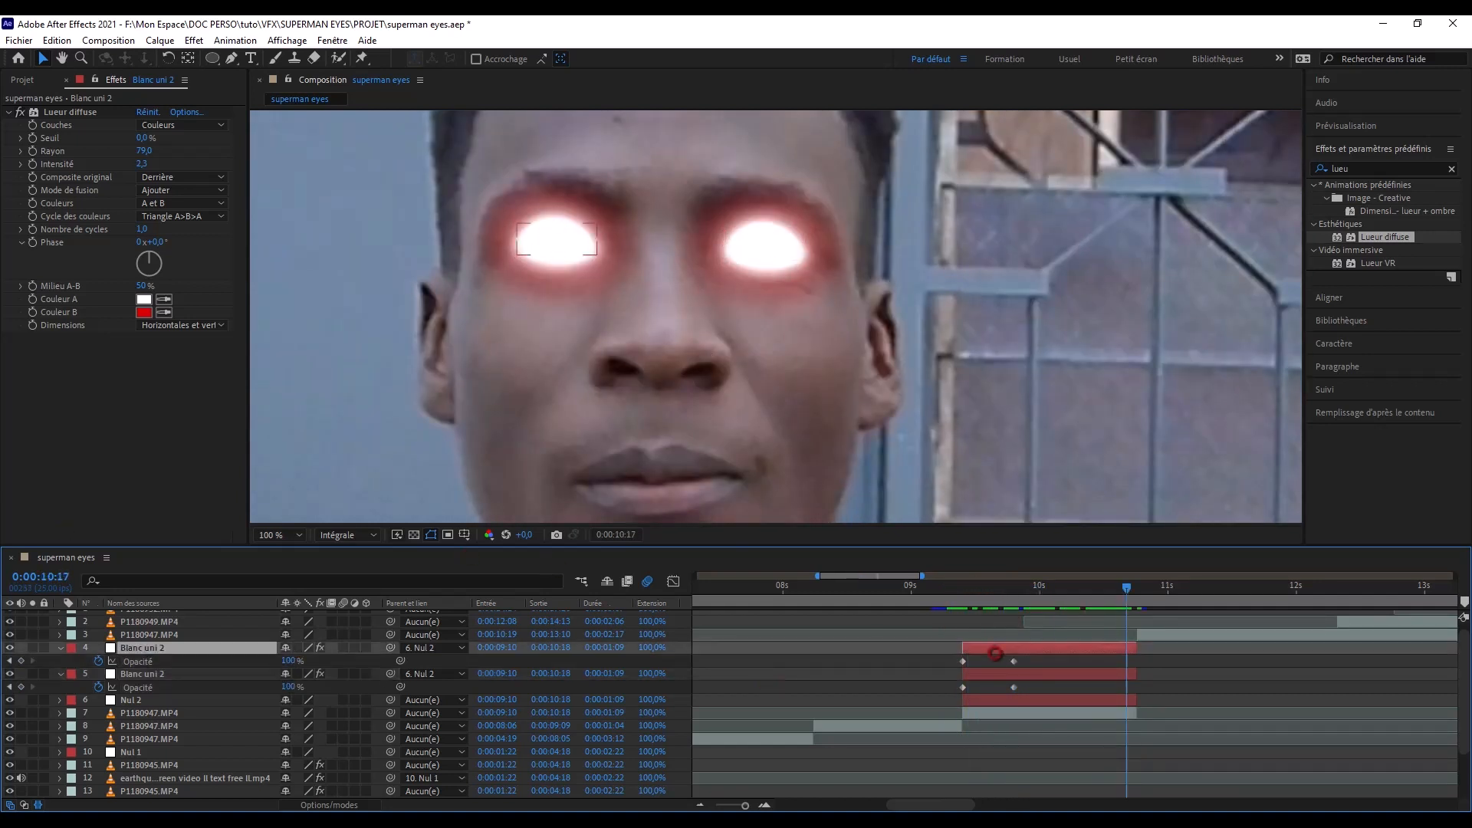
{"action": "left_click", "coordinate": [46, 112]}
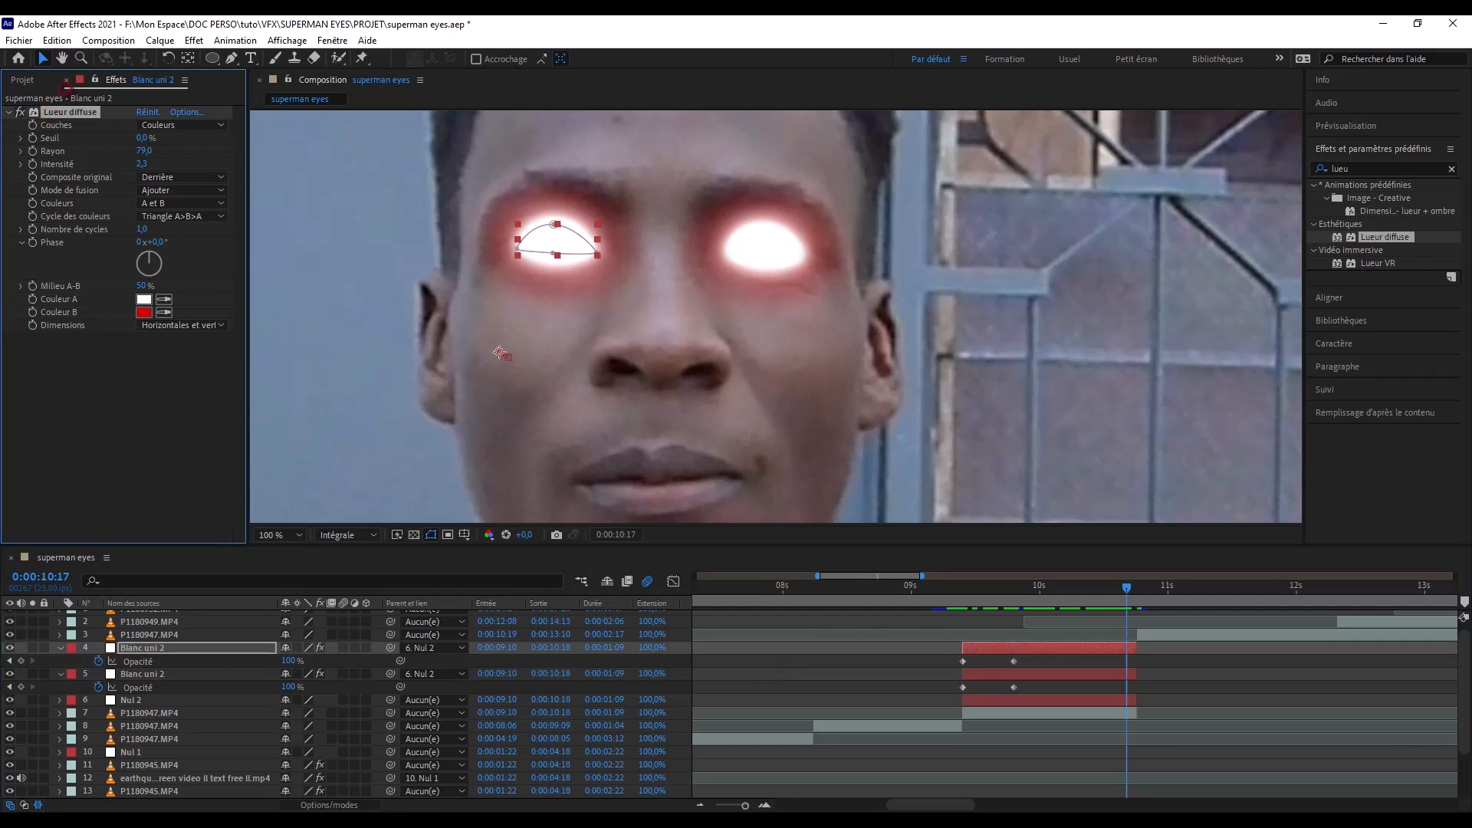
{"action": "key", "text": "comma"}
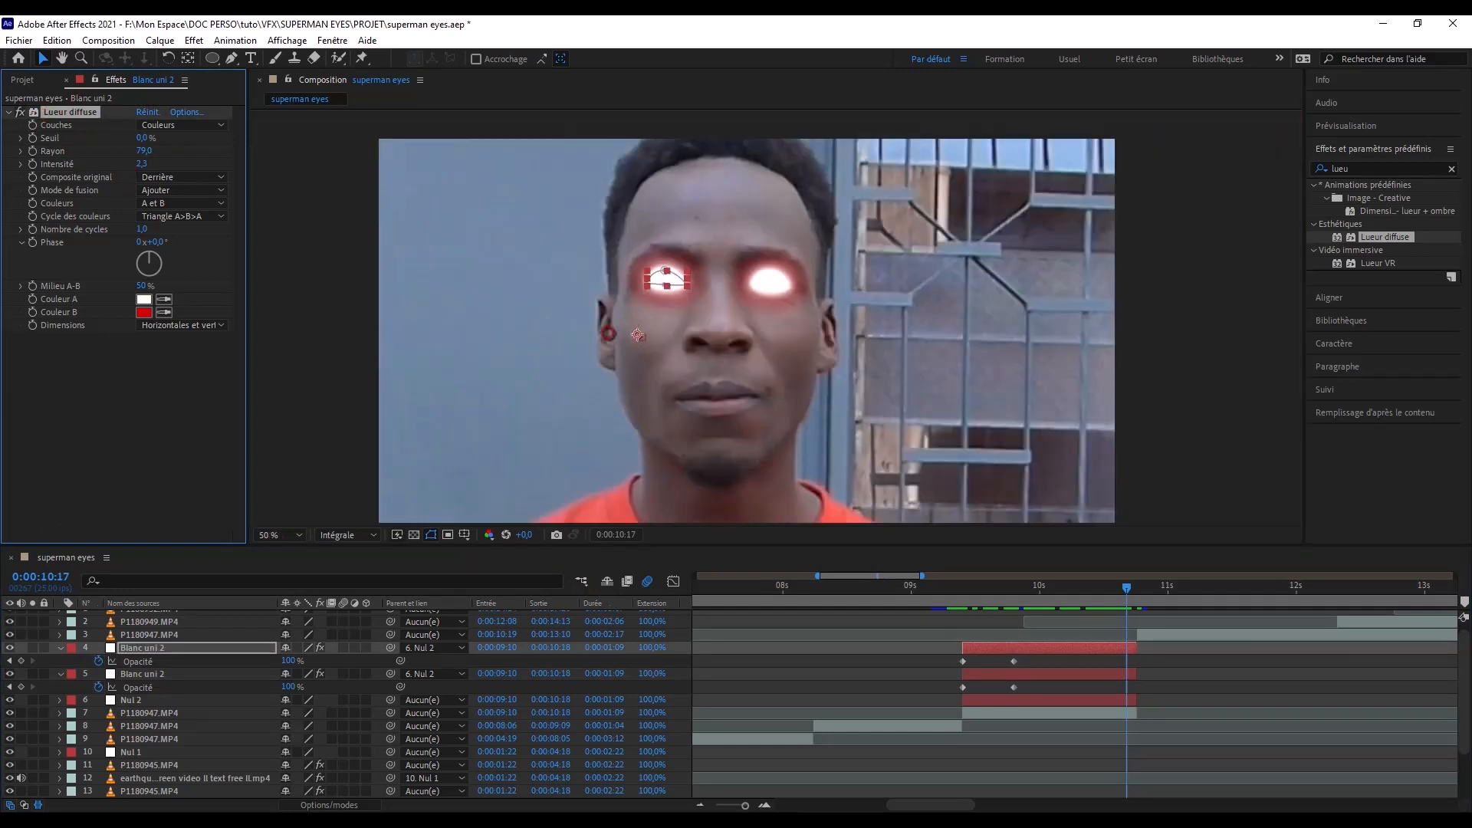
{"action": "key", "text": "ctrl+d"}
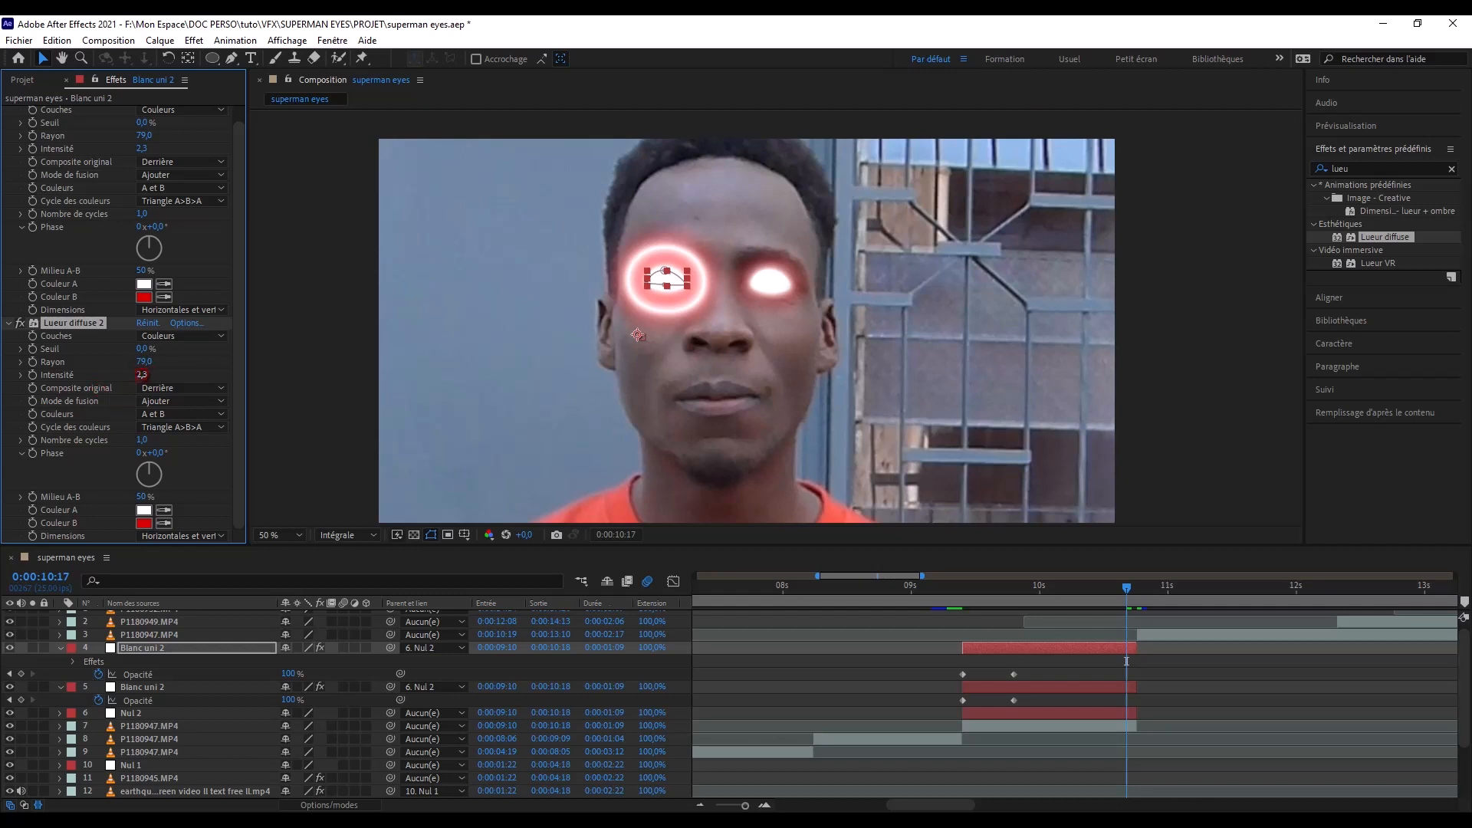
{"action": "left_click_drag", "start_coordinate": [178, 363], "coordinate": [635, 339]}
{"action": "left_click_drag", "start_coordinate": [867, 317], "coordinate": [1036, 687]}
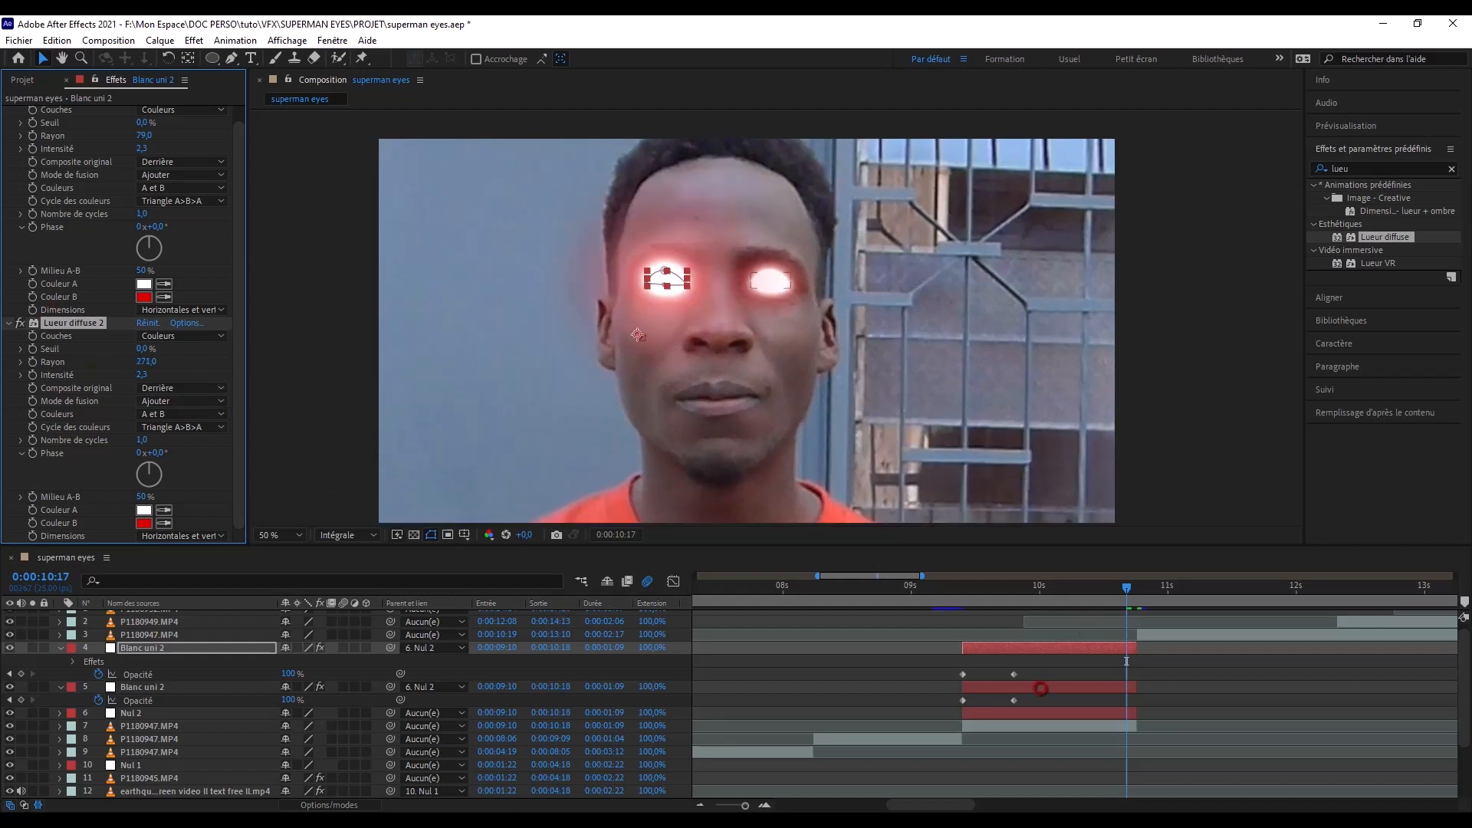
{"action": "scroll", "coordinate": [77, 338], "scroll_direction": "up", "scroll_amount": 1}
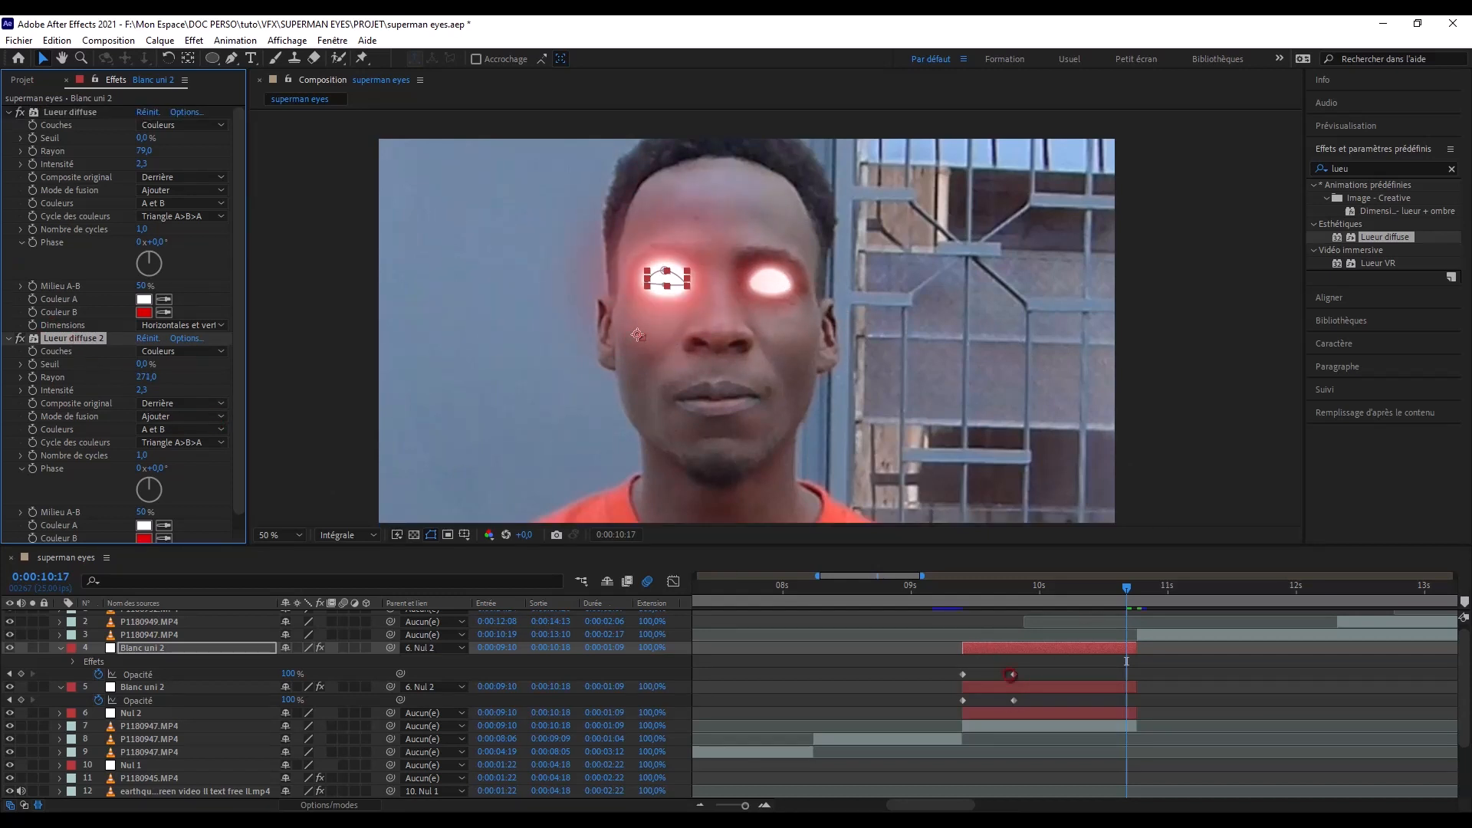
{"action": "left_click", "coordinate": [1006, 687]}
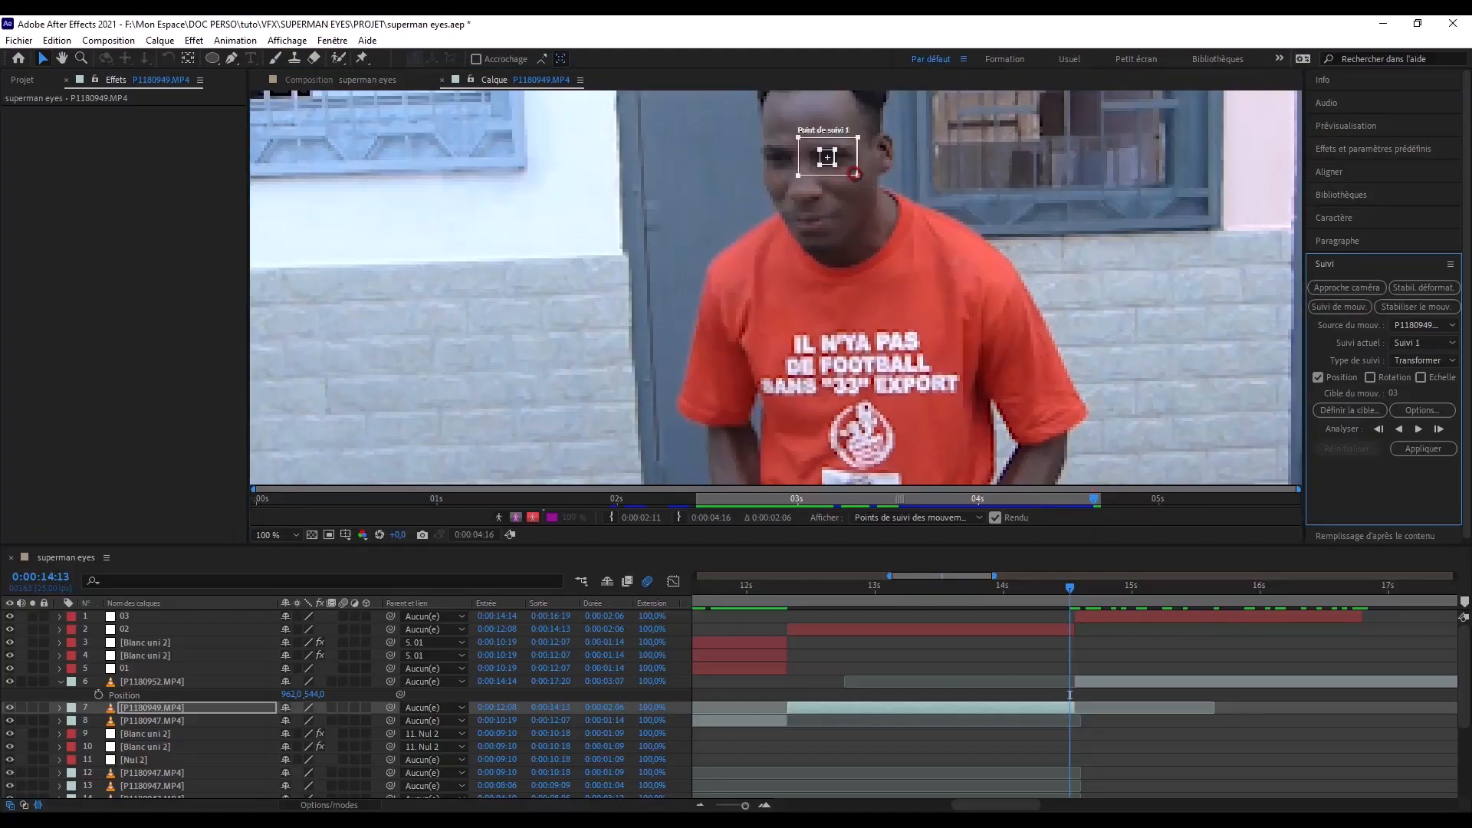
- Place the tracking point on the man's eye in P1180949.MP4, analyse the motion backwards, and set layer 02 as the motion target
{"action": "left_click_drag", "start_coordinate": [821, 151], "coordinate": [844, 265]}
{"action": "left_click", "coordinate": [1377, 429]}
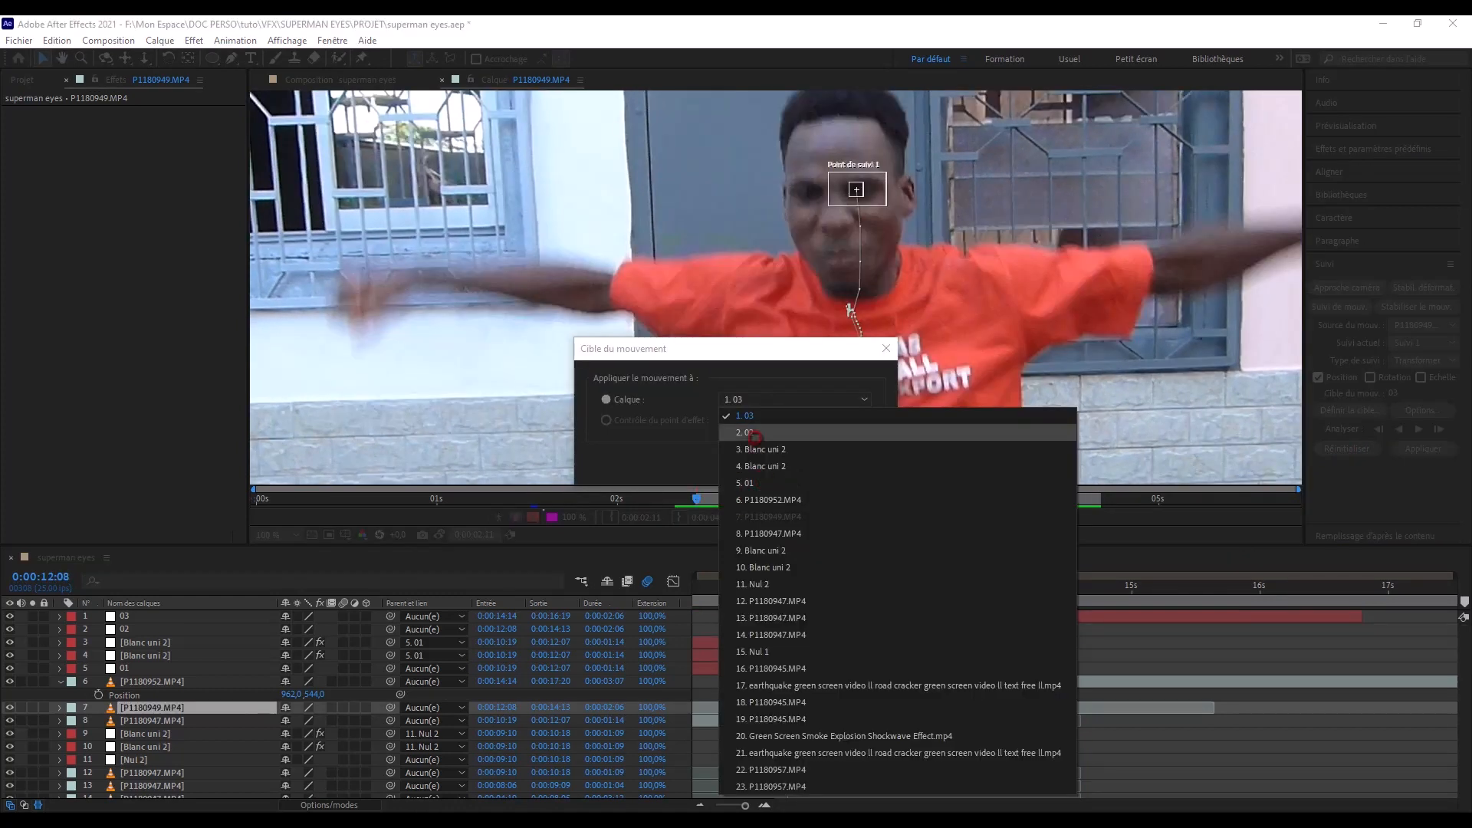
{"action": "left_click", "coordinate": [755, 433]}
{"action": "left_click", "coordinate": [775, 463]}
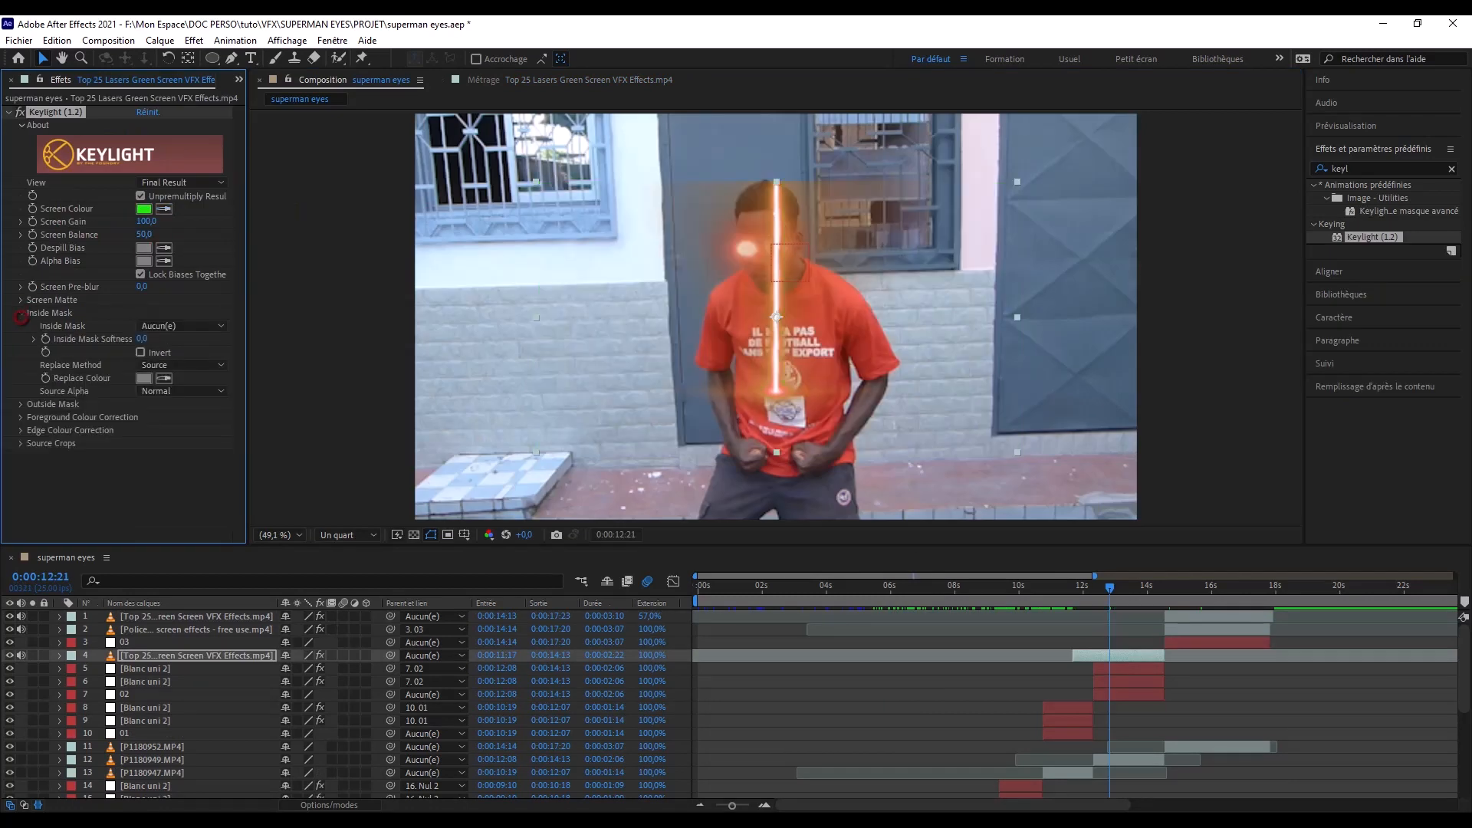
- Set the laser clip's Keylight Clip Black to 45, its rotation to 11° and its position to 846, 969, and duplicate the clip
{"action": "left_click_drag", "start_coordinate": [144, 312], "coordinate": [192, 309]}
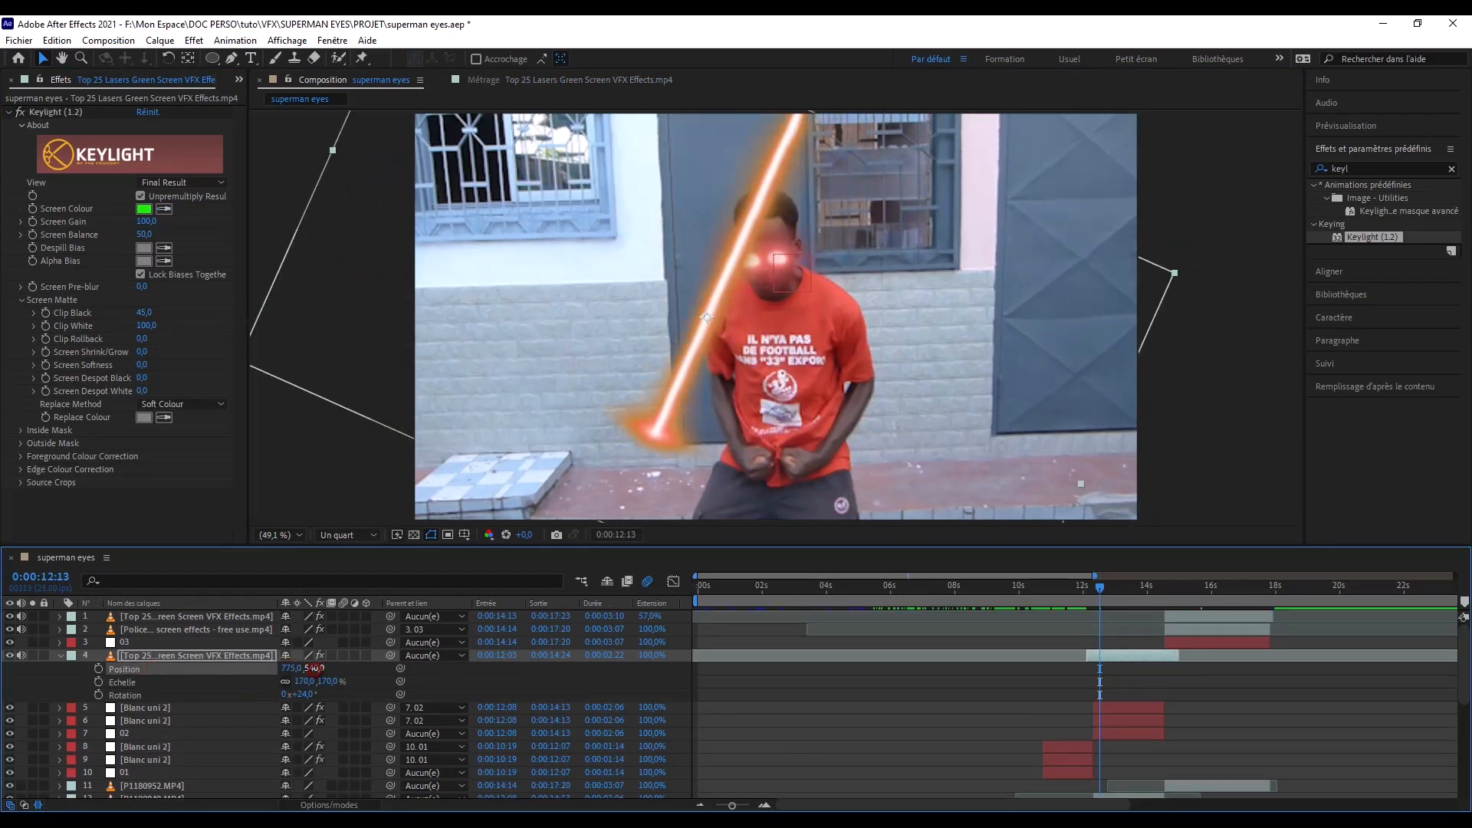
{"action": "left_click_drag", "start_coordinate": [314, 668], "coordinate": [544, 669]}
{"action": "left_click_drag", "start_coordinate": [304, 695], "coordinate": [294, 695]}
{"action": "left_click_drag", "start_coordinate": [291, 669], "coordinate": [434, 668]}
{"action": "mouse_move", "coordinate": [294, 669]}
{"action": "left_mouse_down"}
{"action": "mouse_move", "coordinate": [243, 669]}
{"action": "mouse_move", "coordinate": [308, 669]}
{"action": "left_mouse_up"}
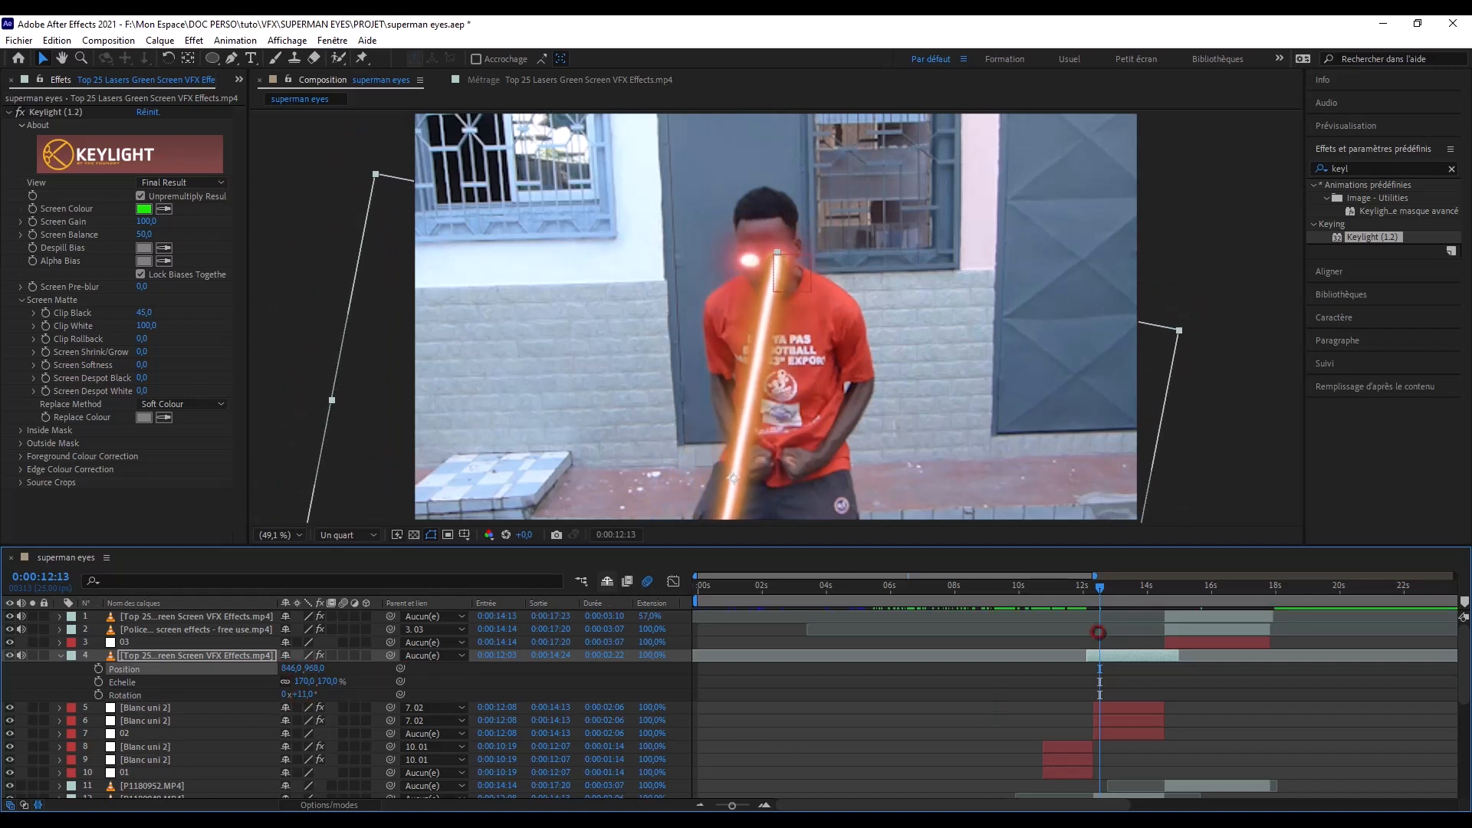
{"action": "key", "text": "ctrl+d"}
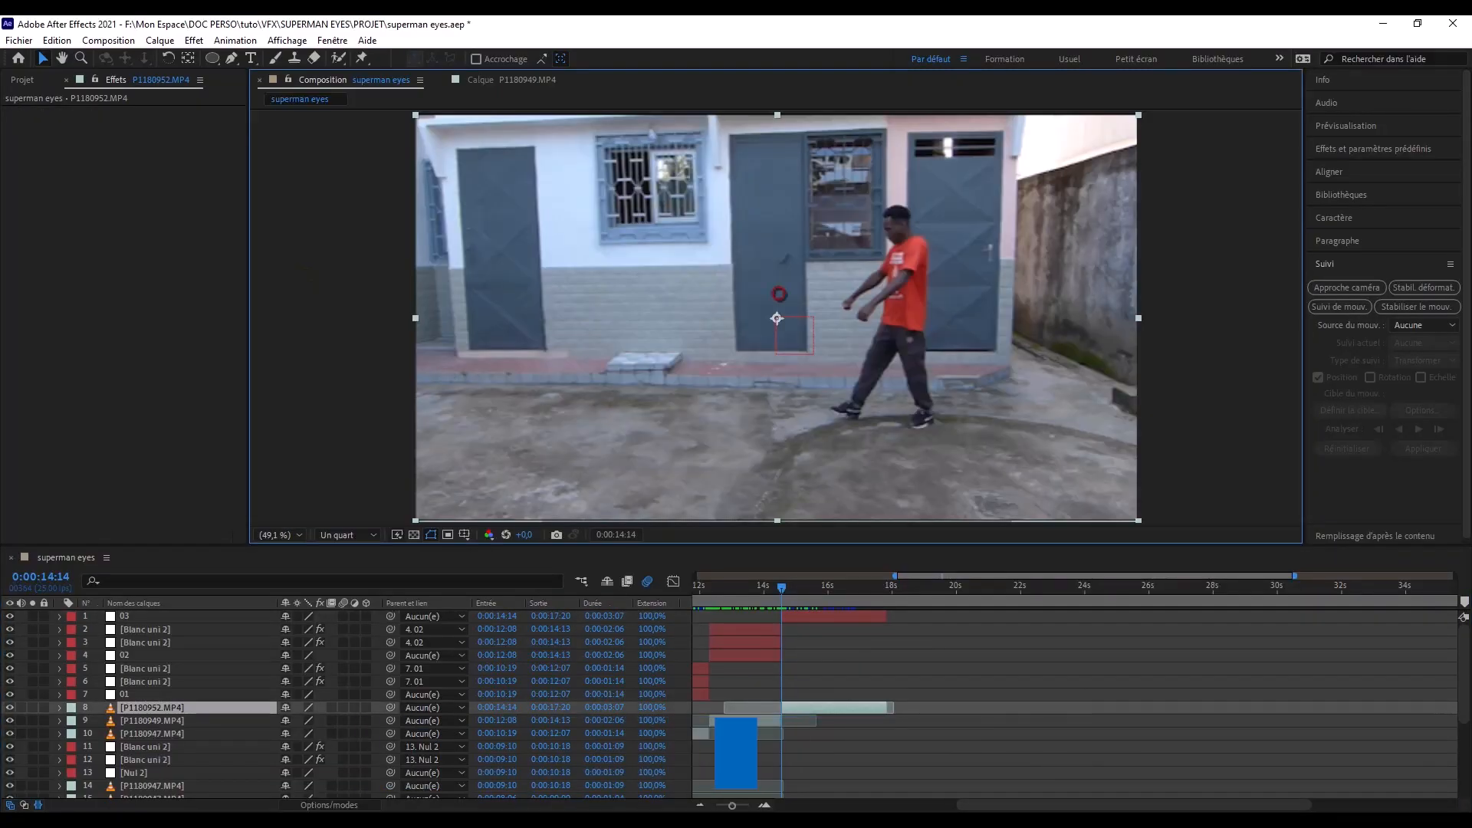
{"action": "scroll", "coordinate": [913, 218], "scroll_direction": "up", "scroll_amount": 2}
{"action": "mouse_move", "coordinate": [783, 586]}
{"action": "left_mouse_down"}
{"action": "mouse_move", "coordinate": [887, 586]}
{"action": "mouse_move", "coordinate": [779, 586]}
{"action": "left_mouse_up"}
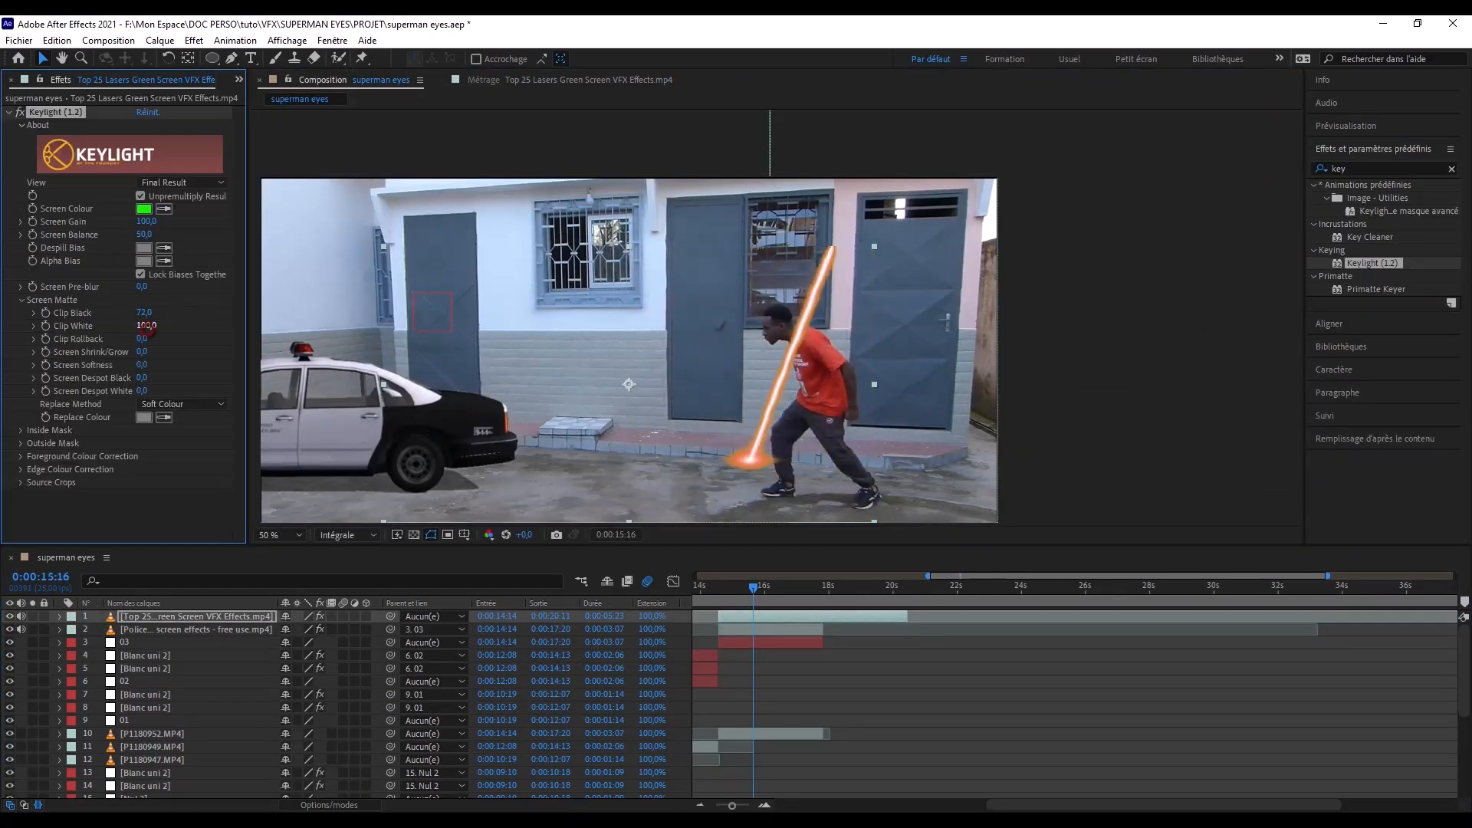
- Apply the Lueur diffuse effect to the laser clip in the walking shot, with threshold 100% and radius 209
{"action": "left_click", "coordinate": [1451, 169]}
{"action": "left_click", "coordinate": [1385, 168]}
{"action": "type", "text": "lueur"}
{"action": "double_click", "coordinate": [1384, 237]}
{"action": "left_click_drag", "start_coordinate": [144, 348], "coordinate": [222, 351]}
{"action": "left_click_drag", "start_coordinate": [144, 362], "coordinate": [220, 359]}
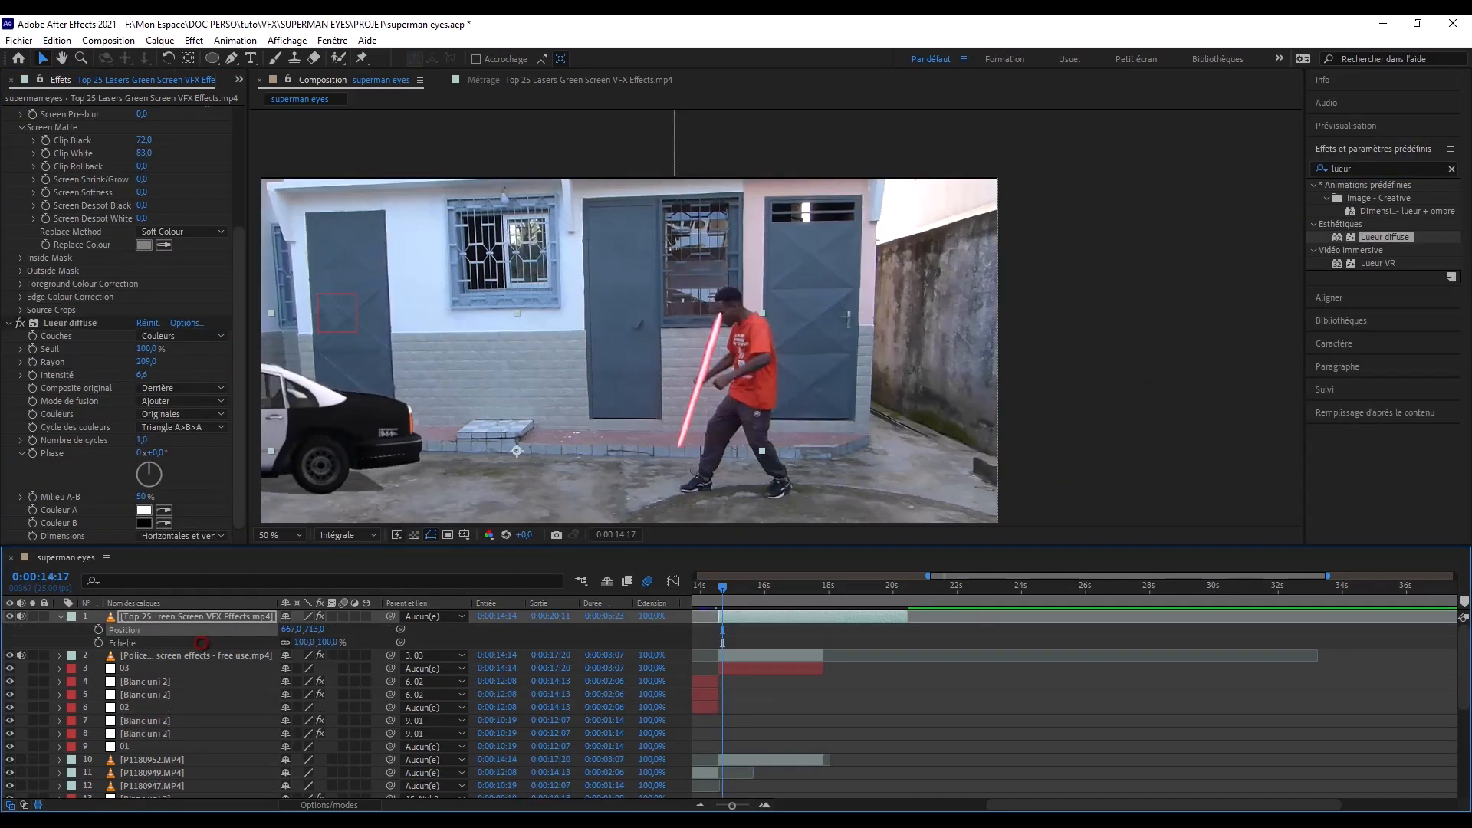
- Place the laser clip at position 718, 449 with 81% scale at 0:00:14:16, with position, scale and rotation keyframes
{"action": "mouse_move", "coordinate": [722, 588]}
{"action": "left_mouse_down"}
{"action": "mouse_move", "coordinate": [752, 588]}
{"action": "mouse_move", "coordinate": [730, 587]}
{"action": "left_mouse_up"}
{"action": "key", "text": "shift+r"}
{"action": "left_click_drag", "start_coordinate": [315, 630], "coordinate": [320, 657]}
{"action": "left_click_drag", "start_coordinate": [315, 629], "coordinate": [147, 630]}
{"action": "left_click_drag", "start_coordinate": [290, 629], "coordinate": [271, 630]}
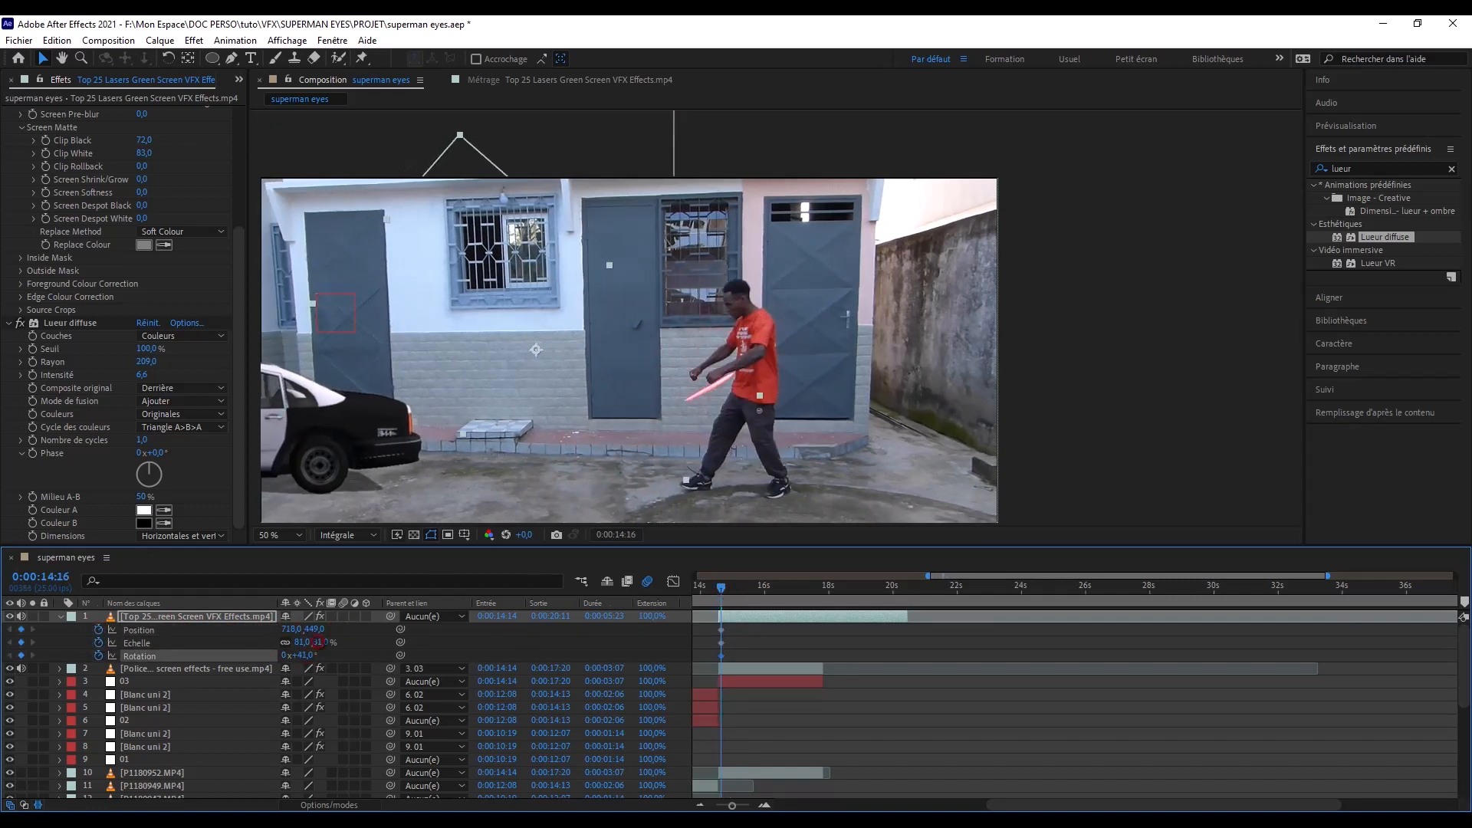
- Keyframe the laser clip's position frame by frame from 0:00:14:16 so the beam follows the walking man's eyes
{"action": "key", "text": "Page_Down"}
{"action": "left_click_drag", "start_coordinate": [290, 630], "coordinate": [331, 630]}
{"action": "key", "text": "Page_Down"}
{"action": "left_click_drag", "start_coordinate": [290, 630], "coordinate": [285, 629]}
{"action": "key", "text": "Page_Down"}
{"action": "left_click_drag", "start_coordinate": [315, 629], "coordinate": [288, 656]}
{"action": "key", "text": "Page_Down"}
{"action": "key", "text": "Page_Down"}
{"action": "key", "text": "Page_Down"}
{"action": "left_click_drag", "start_coordinate": [289, 630], "coordinate": [330, 629]}
{"action": "mouse_move", "coordinate": [319, 630]}
{"action": "left_mouse_down"}
{"action": "mouse_move", "coordinate": [347, 630]}
{"action": "mouse_move", "coordinate": [289, 629]}
{"action": "mouse_move", "coordinate": [314, 631]}
{"action": "left_mouse_up"}
{"action": "key", "text": "Page_Down"}
{"action": "key", "text": "Page_Down"}
{"action": "key", "text": "Page_Down"}
{"action": "key", "text": "Page_Down"}
{"action": "key", "text": "Page_Down"}
{"action": "key", "text": "Page_Down"}
{"action": "key", "text": "Page_Down"}
{"action": "key", "text": "Page_Down"}
{"action": "key", "text": "Page_Down"}
{"action": "key", "text": "Page_Down"}
{"action": "key", "text": "Page_Down"}
{"action": "key", "text": "Page_Down"}
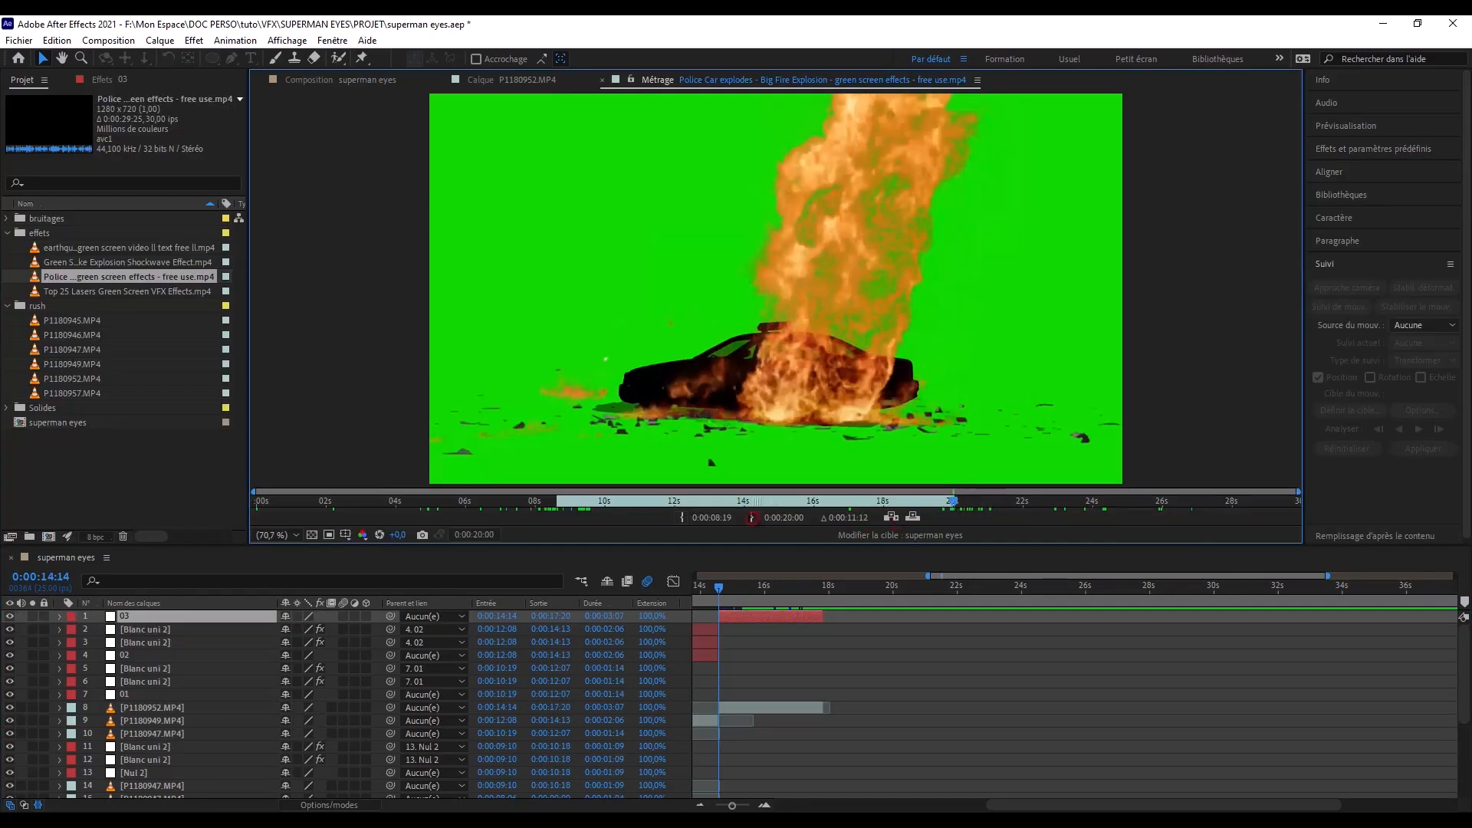
- Apply Keylight (1.2) to the police car explosion clip and sample its green background as the screen colour
{"action": "left_click", "coordinate": [1372, 149]}
{"action": "left_click", "coordinate": [1451, 169]}
{"action": "left_click", "coordinate": [1380, 170]}
{"action": "type", "text": "key"}
{"action": "left_click_drag", "start_coordinate": [1370, 263], "coordinate": [132, 79]}
{"action": "left_click", "coordinate": [164, 209]}
{"action": "left_click", "coordinate": [697, 312]}
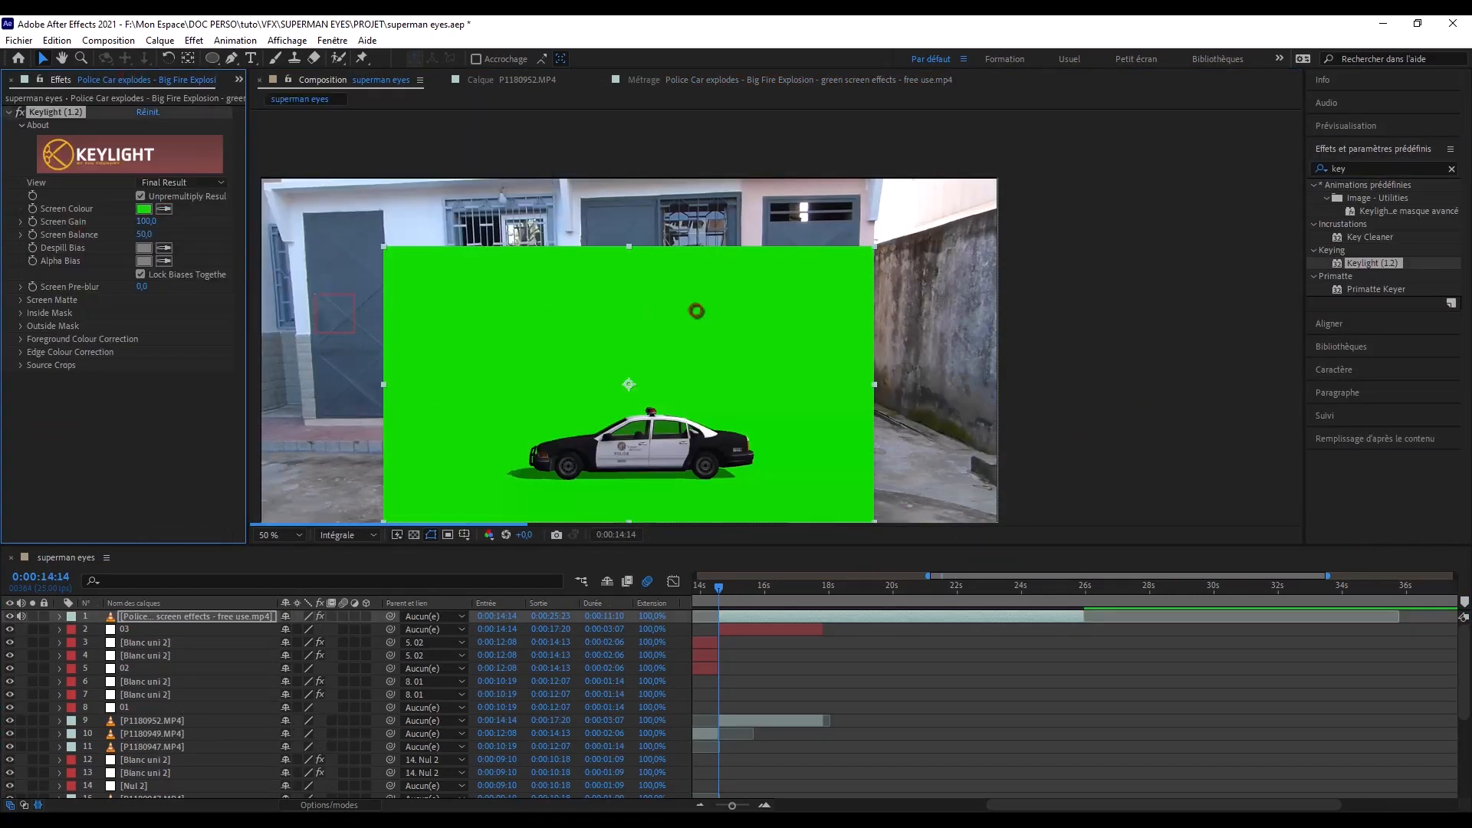
- Scale the police car clip to 191% and move it to position -269, 307 on the ground in front of the man
{"action": "key", "text": "p"}
{"action": "left_click_drag", "start_coordinate": [288, 629], "coordinate": [108, 630]}
{"action": "key", "text": "shift+s"}
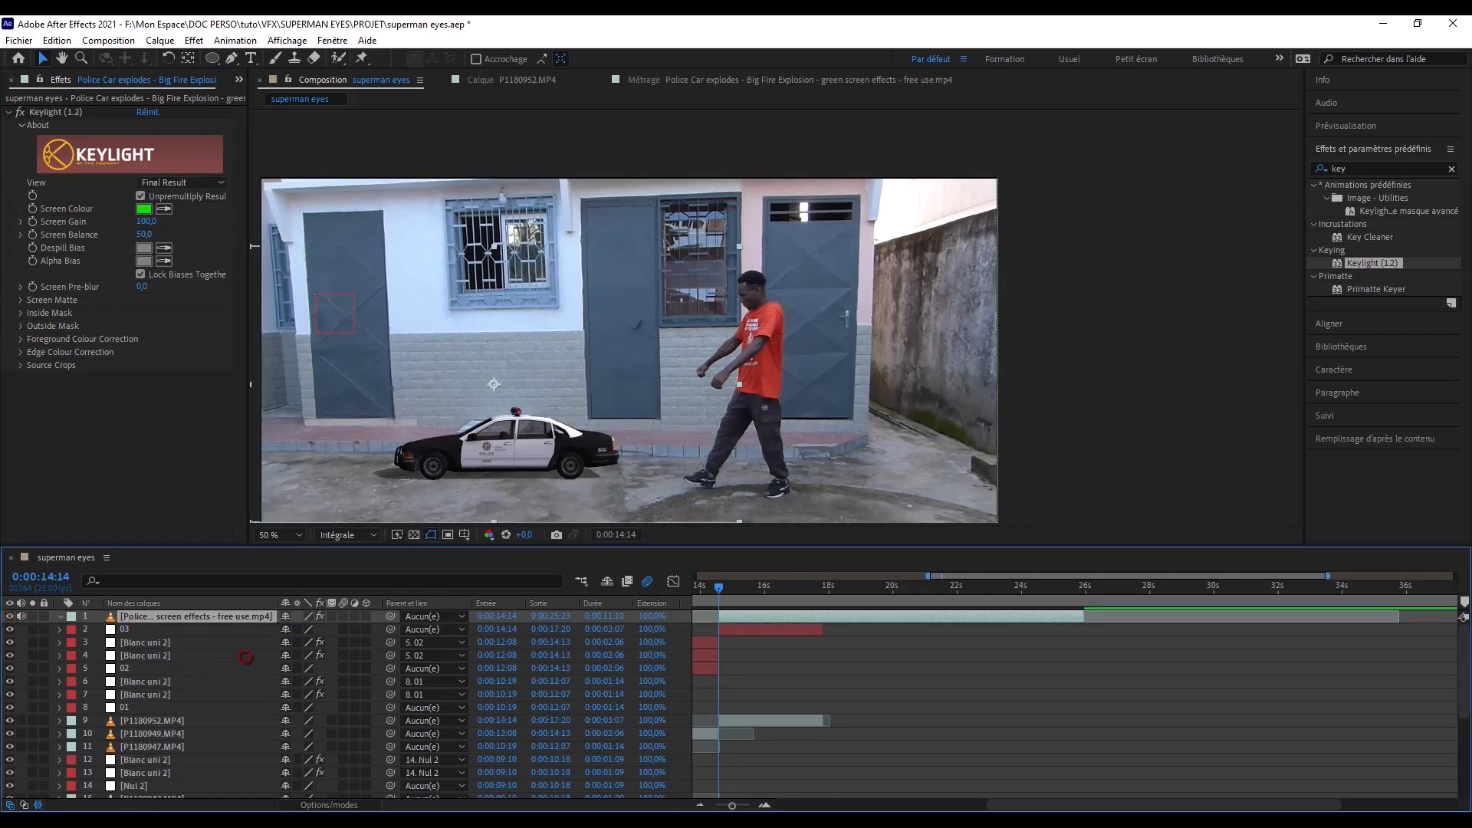
{"action": "left_click_drag", "start_coordinate": [301, 643], "coordinate": [181, 632]}
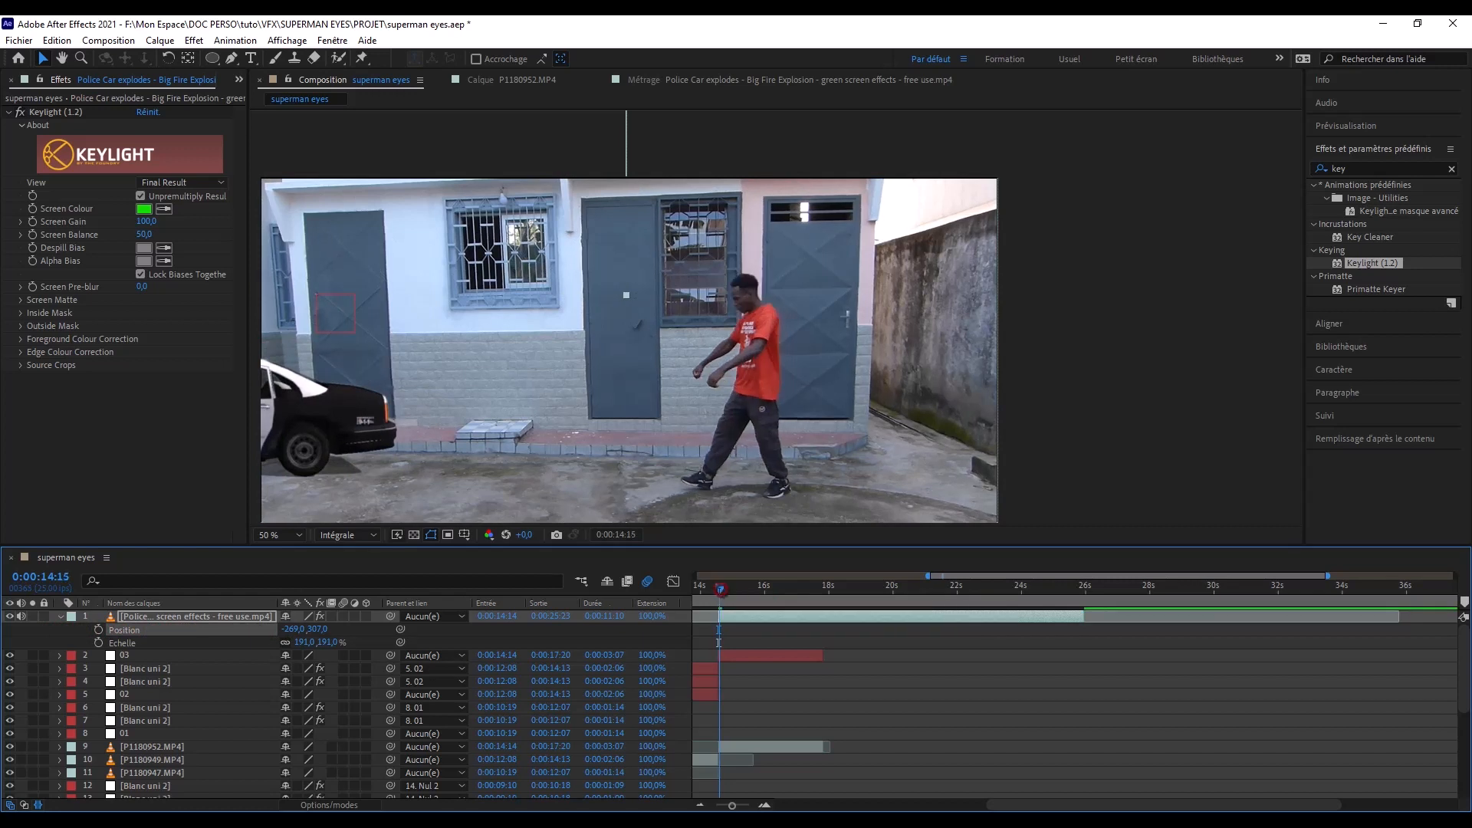
- Retime the police car clip so its explosion comes earlier, with the clip still starting at 0:00:14:14
{"action": "key", "text": "u"}
{"action": "left_click", "coordinate": [181, 632]}
{"action": "left_click_drag", "start_coordinate": [719, 588], "coordinate": [893, 588]}
{"action": "left_click_drag", "start_coordinate": [721, 617], "coordinate": [854, 618]}
{"action": "left_click_drag", "start_coordinate": [865, 619], "coordinate": [720, 618]}
{"action": "left_click_drag", "start_coordinate": [738, 588], "coordinate": [794, 589]}
{"action": "left_click_drag", "start_coordinate": [767, 617], "coordinate": [829, 618]}
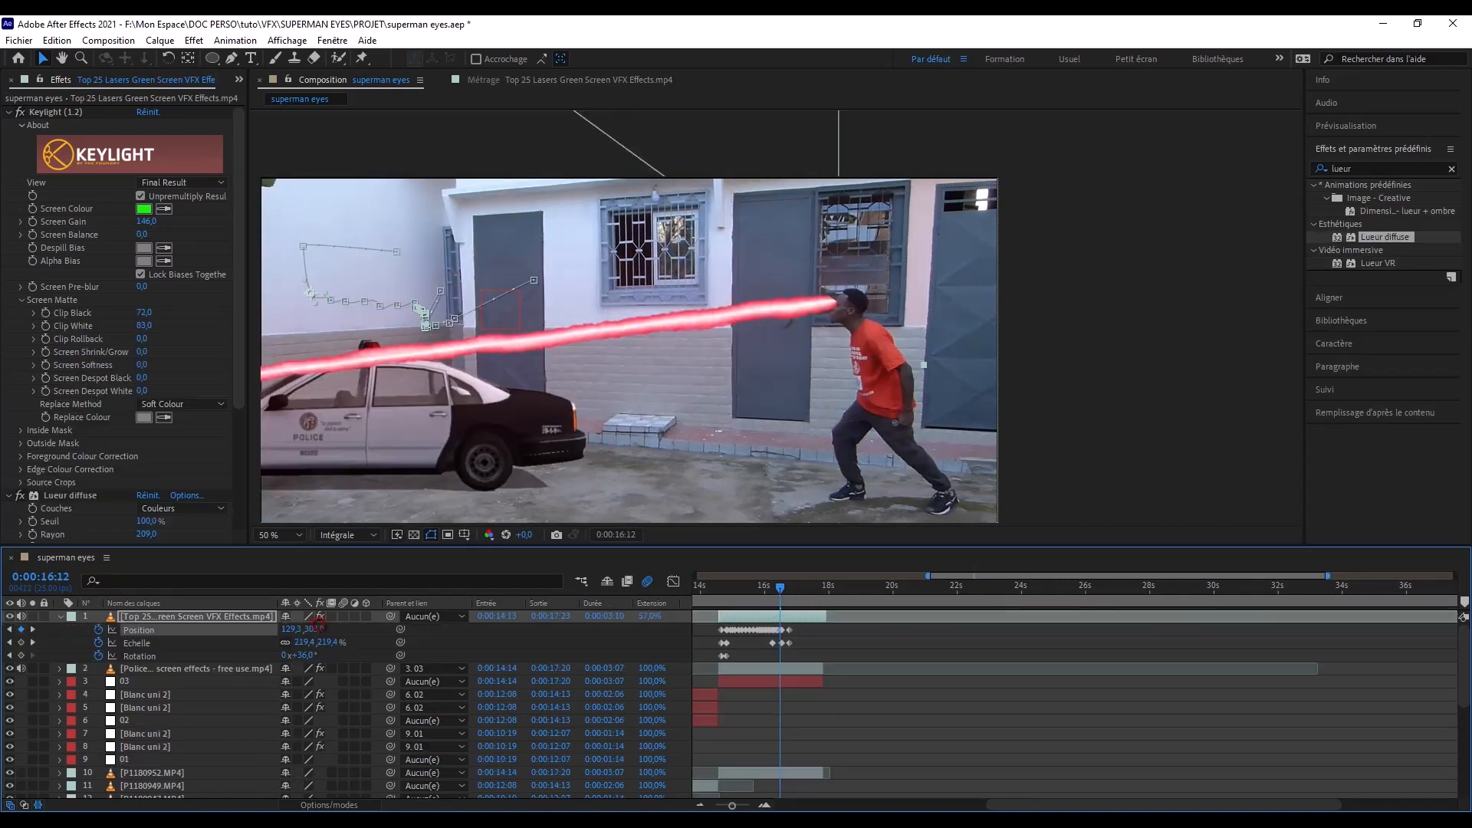
- Keyframe the laser clip's position and scale frame by frame from 0:00:16:12 to 0:00:17:00 to follow the man's eyes
{"action": "left_click_drag", "start_coordinate": [315, 630], "coordinate": [274, 642]}
{"action": "key", "text": "Page_Down"}
{"action": "key", "text": "Page_Down"}
{"action": "key", "text": "Page_Down"}
{"action": "key", "text": "Page_Down"}
{"action": "key", "text": "Page_Down"}
{"action": "key", "text": "Page_Down"}
{"action": "key", "text": "Page_Down"}
{"action": "left_click", "coordinate": [137, 643]}
{"action": "key", "text": "Page_Down"}
{"action": "key", "text": "Page_Down"}
{"action": "key", "text": "Page_Down"}
{"action": "left_click_drag", "start_coordinate": [316, 630], "coordinate": [336, 630]}
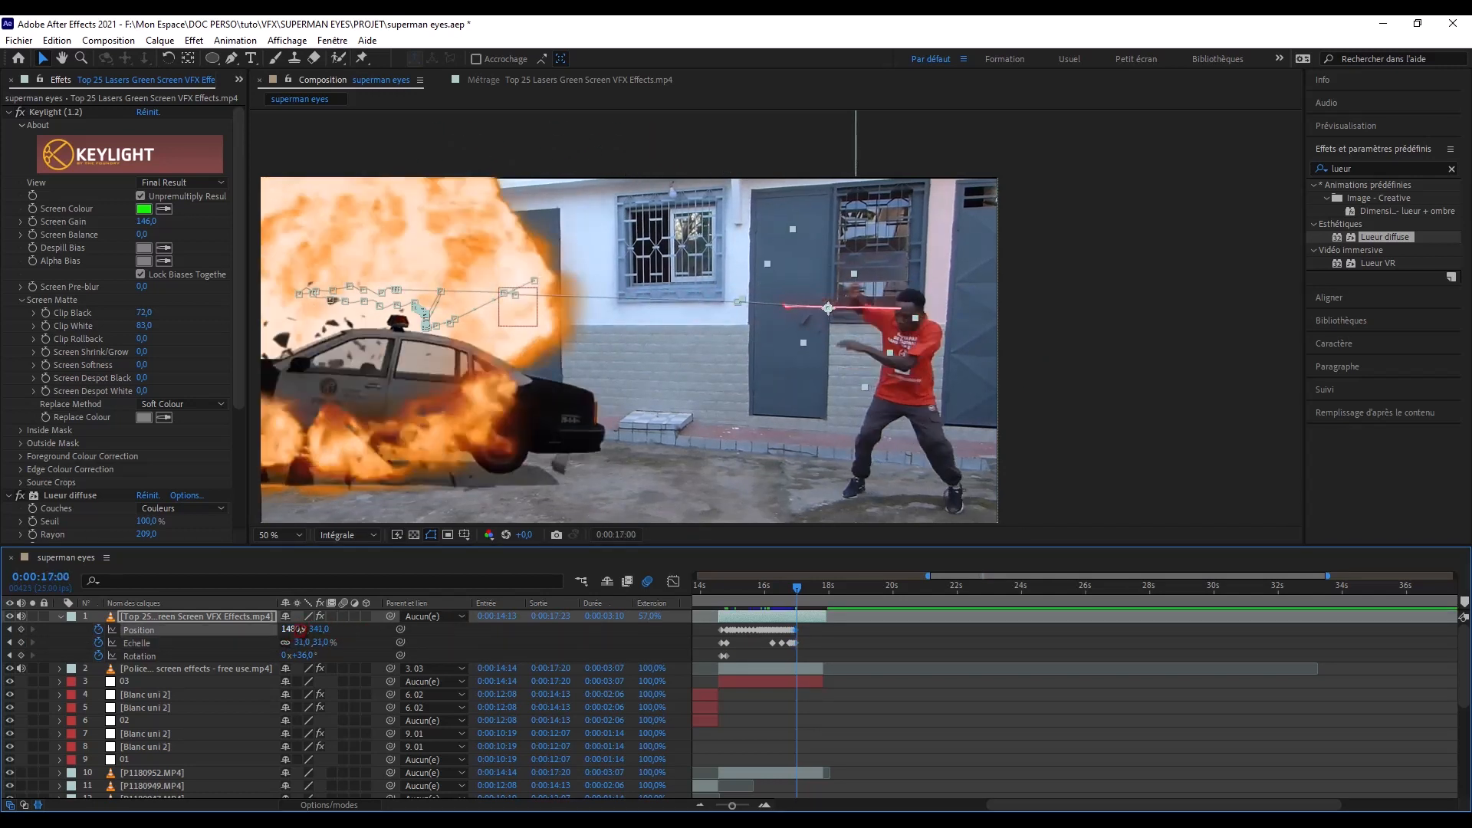